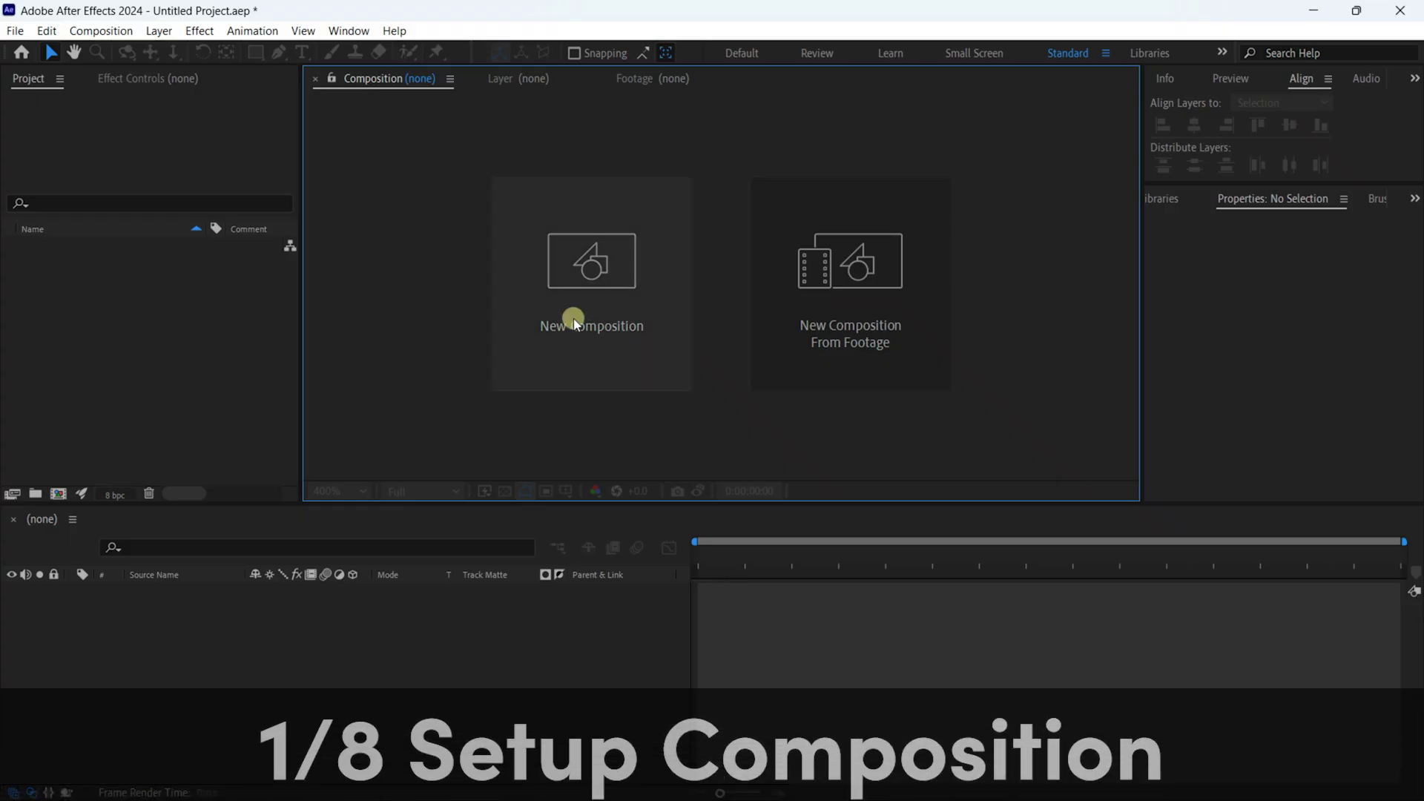
Create a composition named Render using the Social Media Square 1080x1080 30 fps preset, 20 seconds long.
click(577, 319)
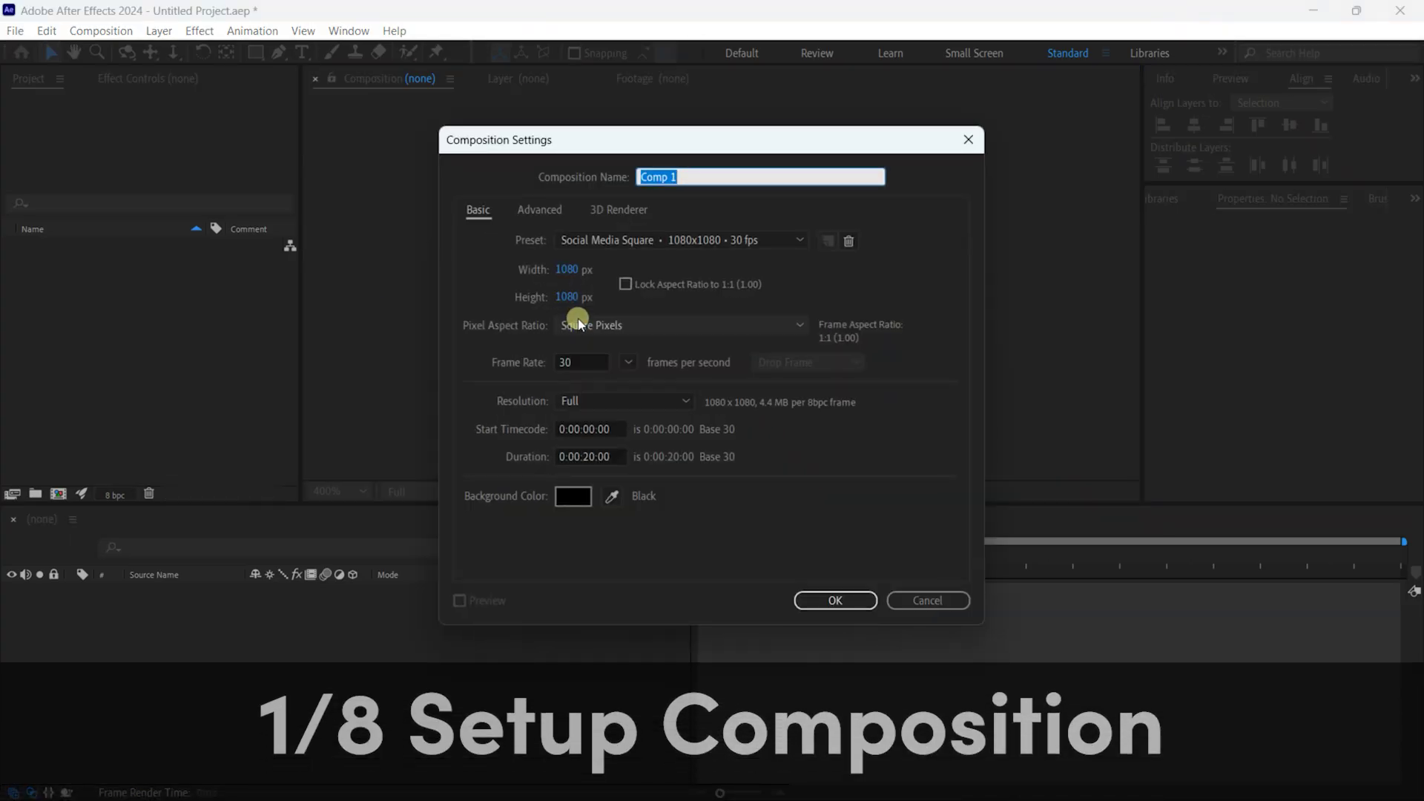
key(BackSpace)
text(Render)
click(760, 241)
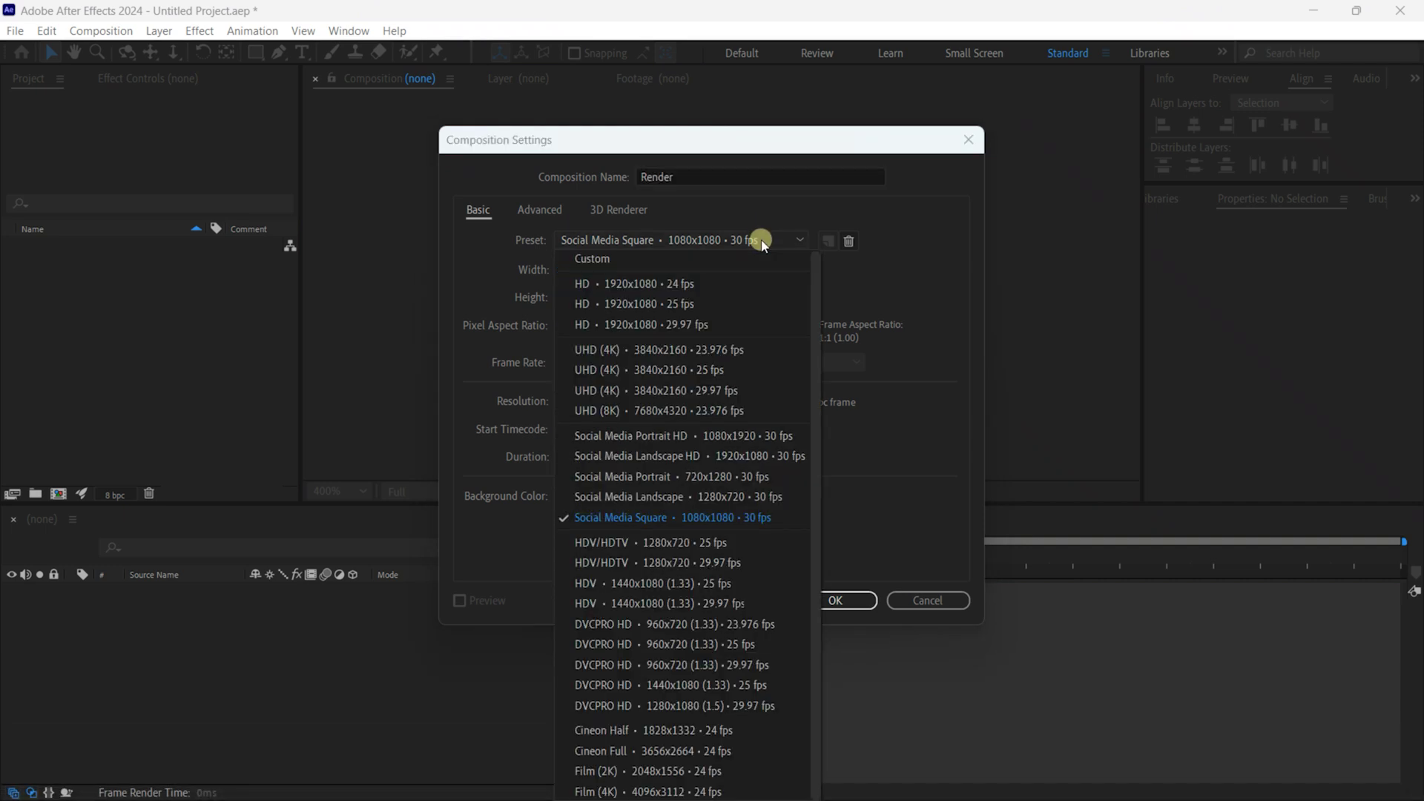
click(719, 519)
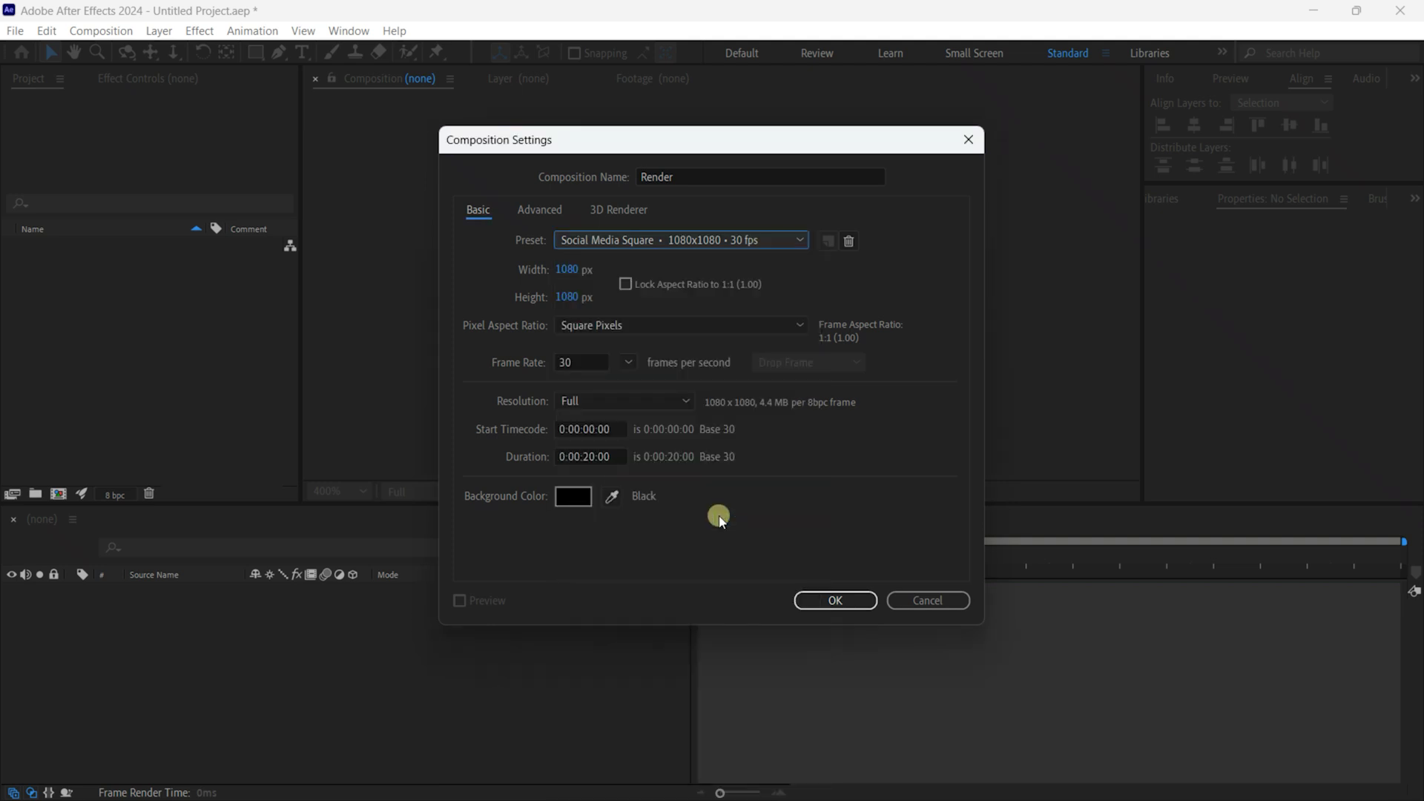
click(590, 458)
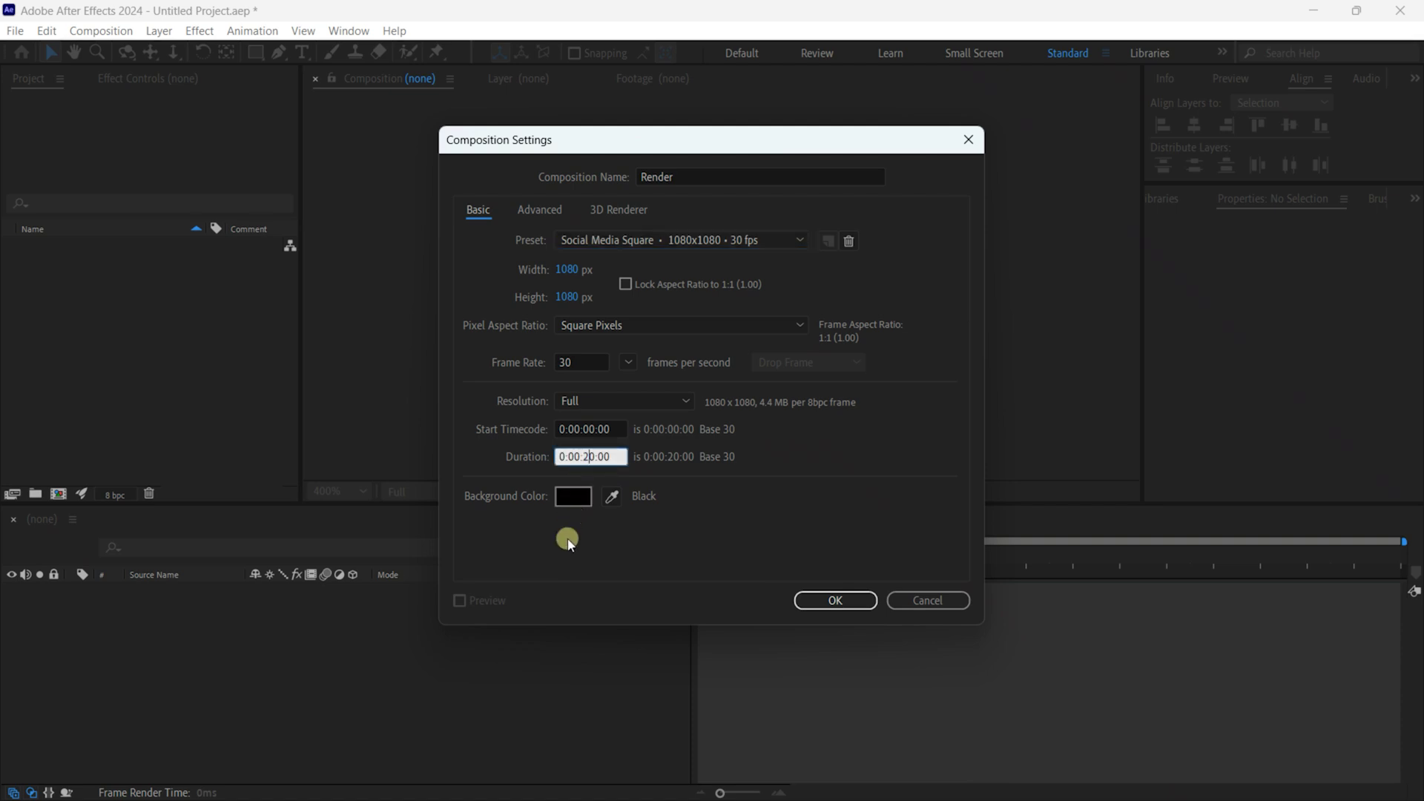
click(834, 601)
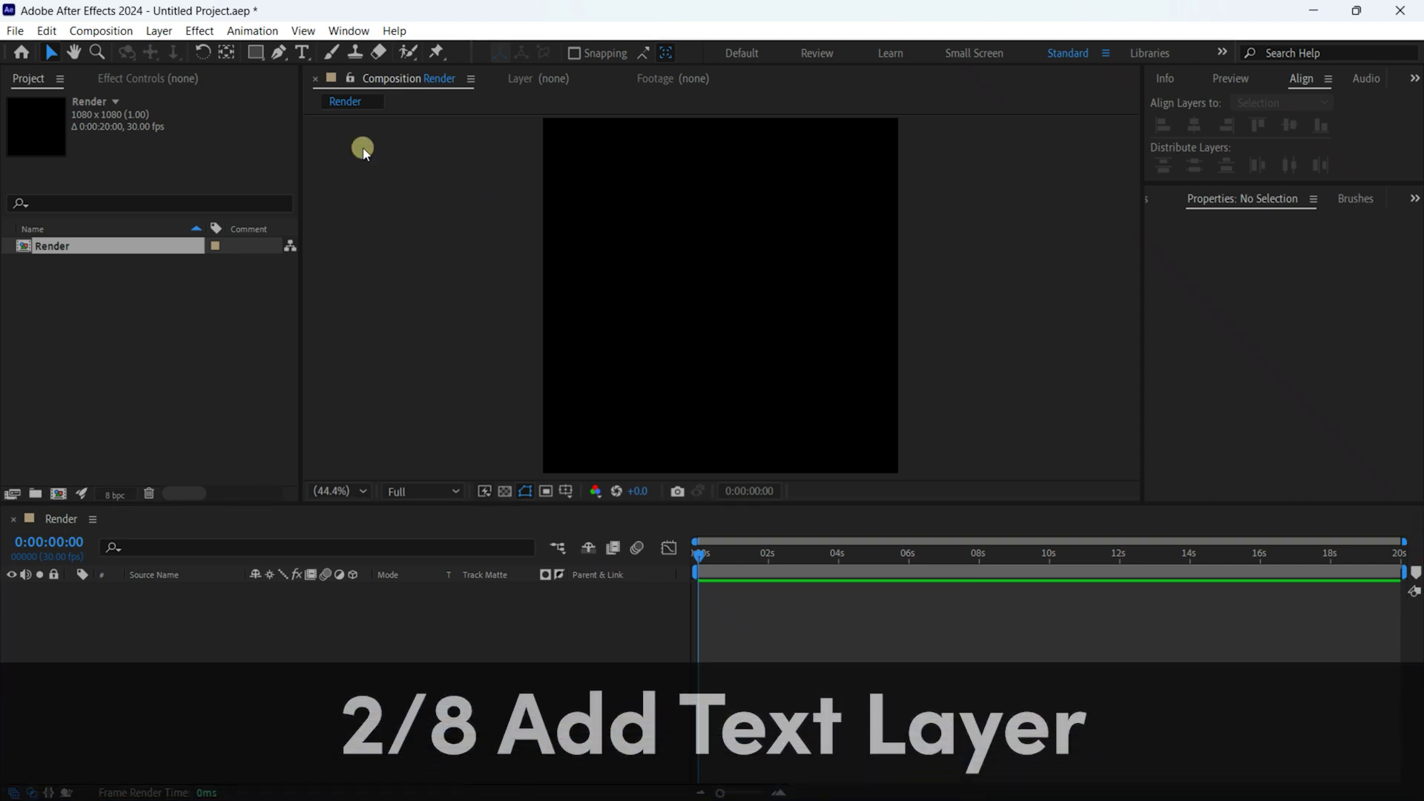
Draw a paragraph text box near the top of the composition for the HERO text.
click(307, 53)
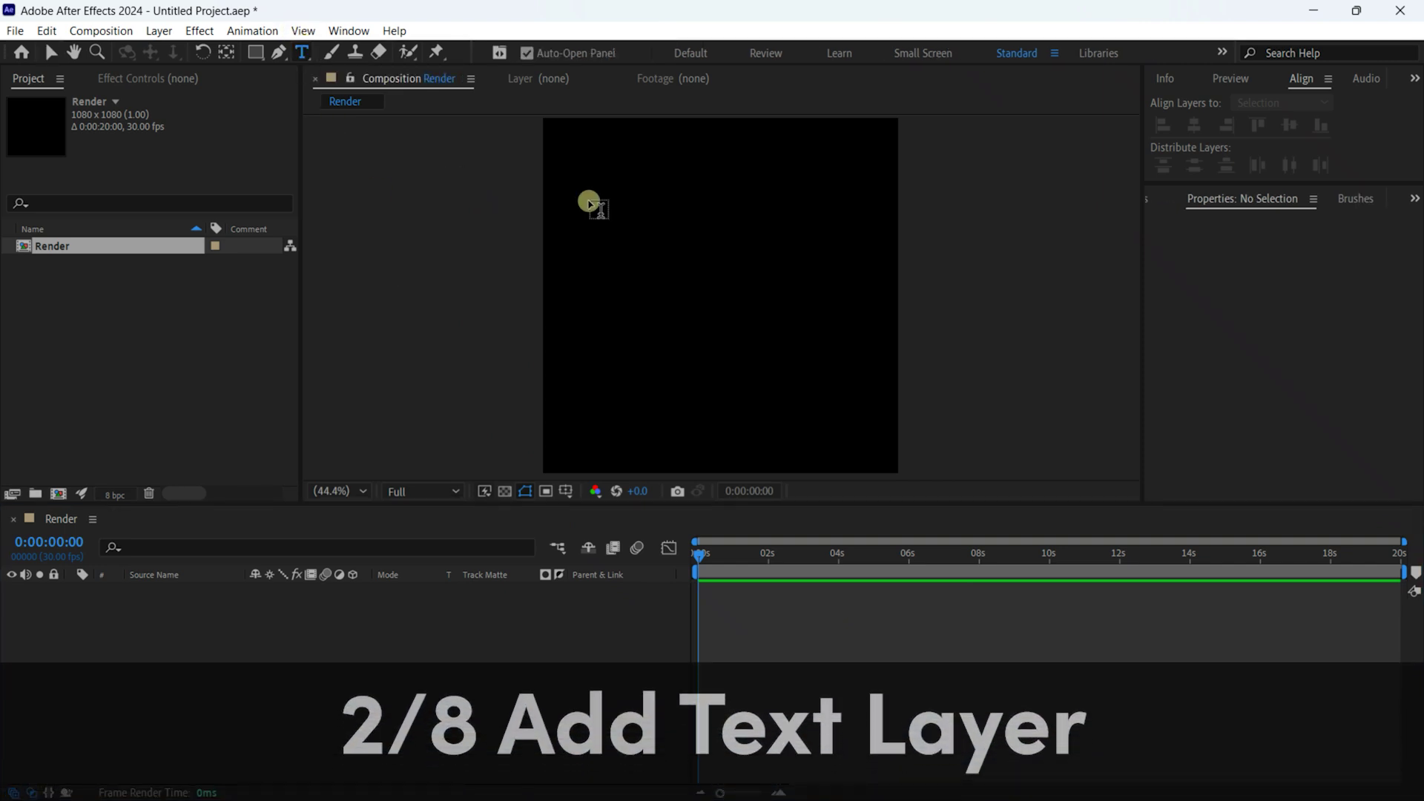
mouse_move(590, 202)
mouse_down()
mouse_move(785, 421)
mouse_move(868, 429)
mouse_up()
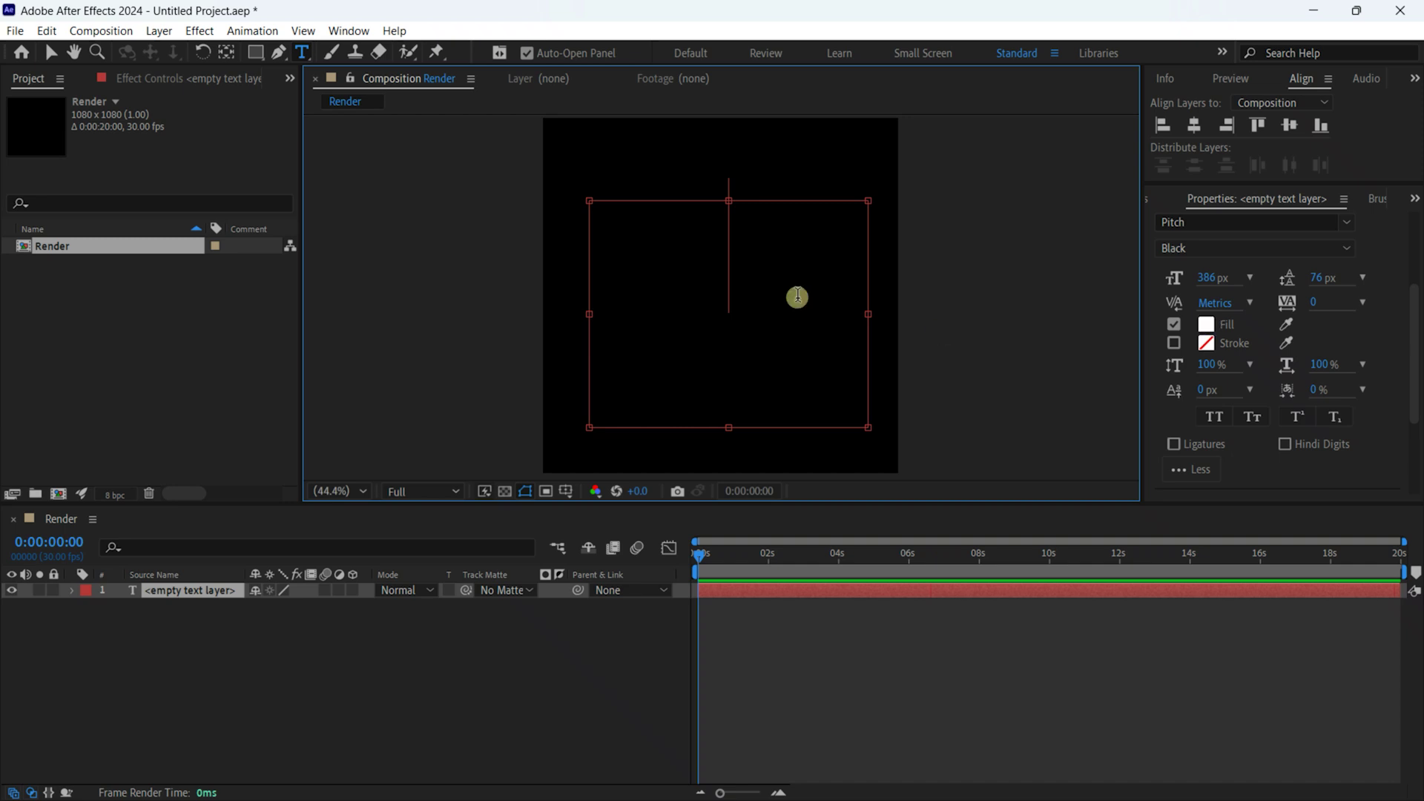
text(HERO)
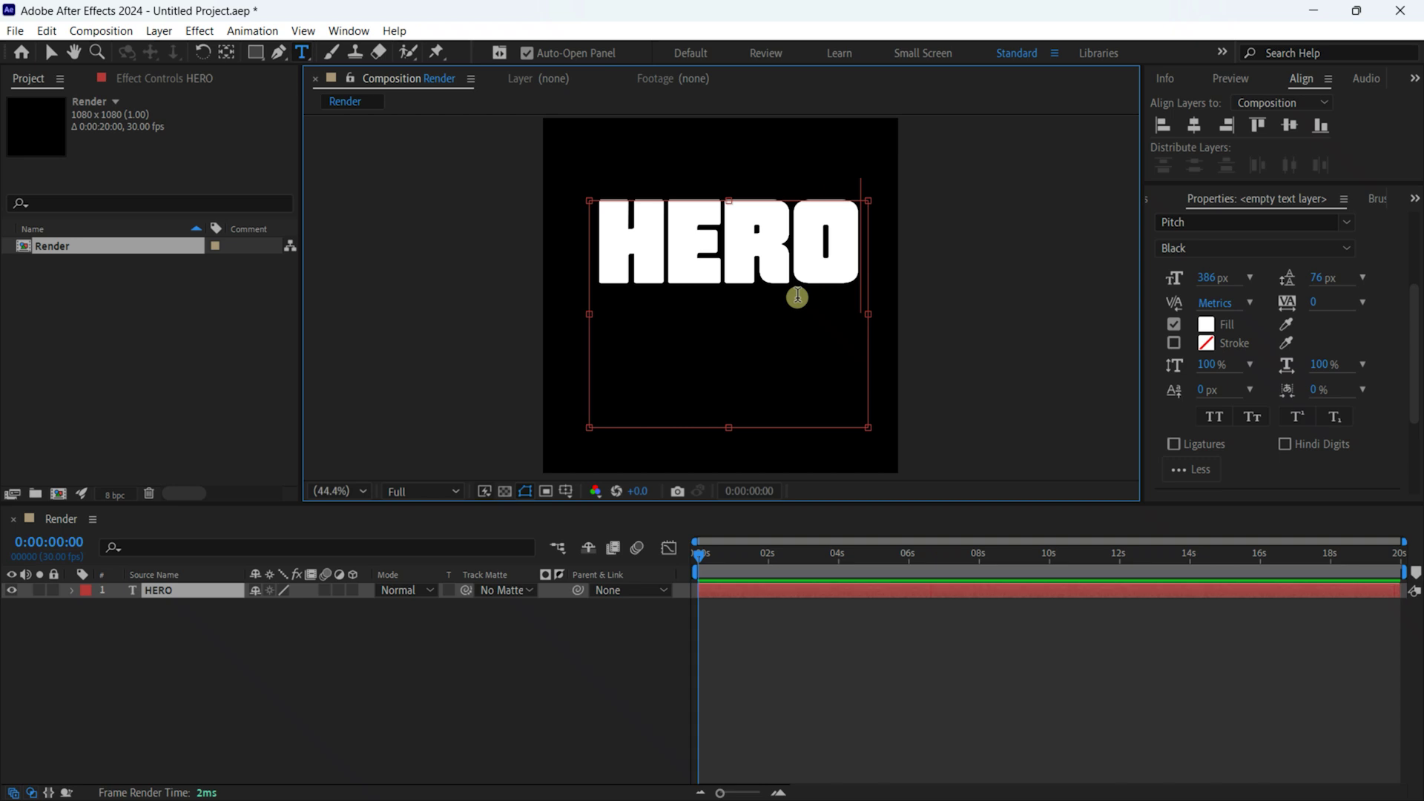
Centre the HERO layer horizontally and vertically in the composition.
click(1196, 126)
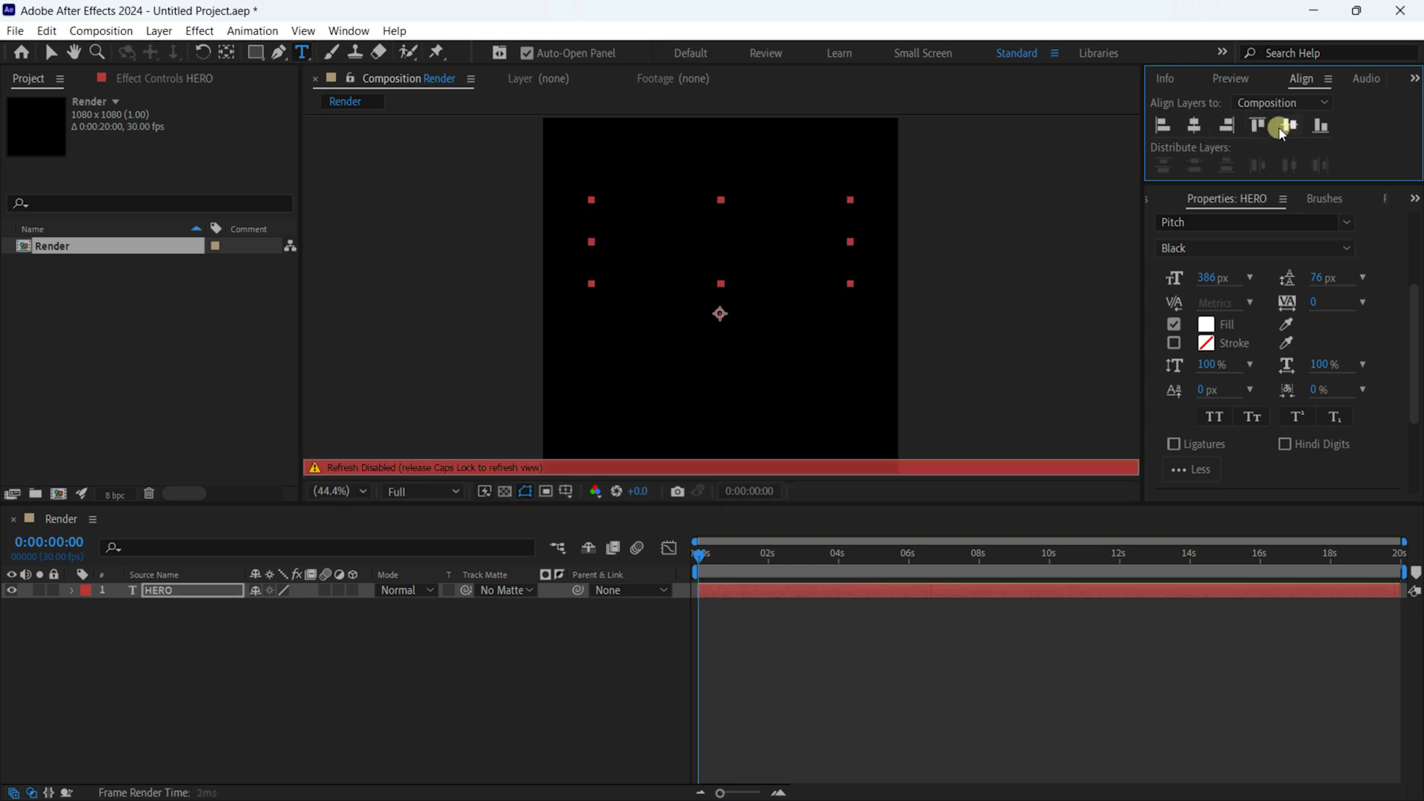
click(1290, 124)
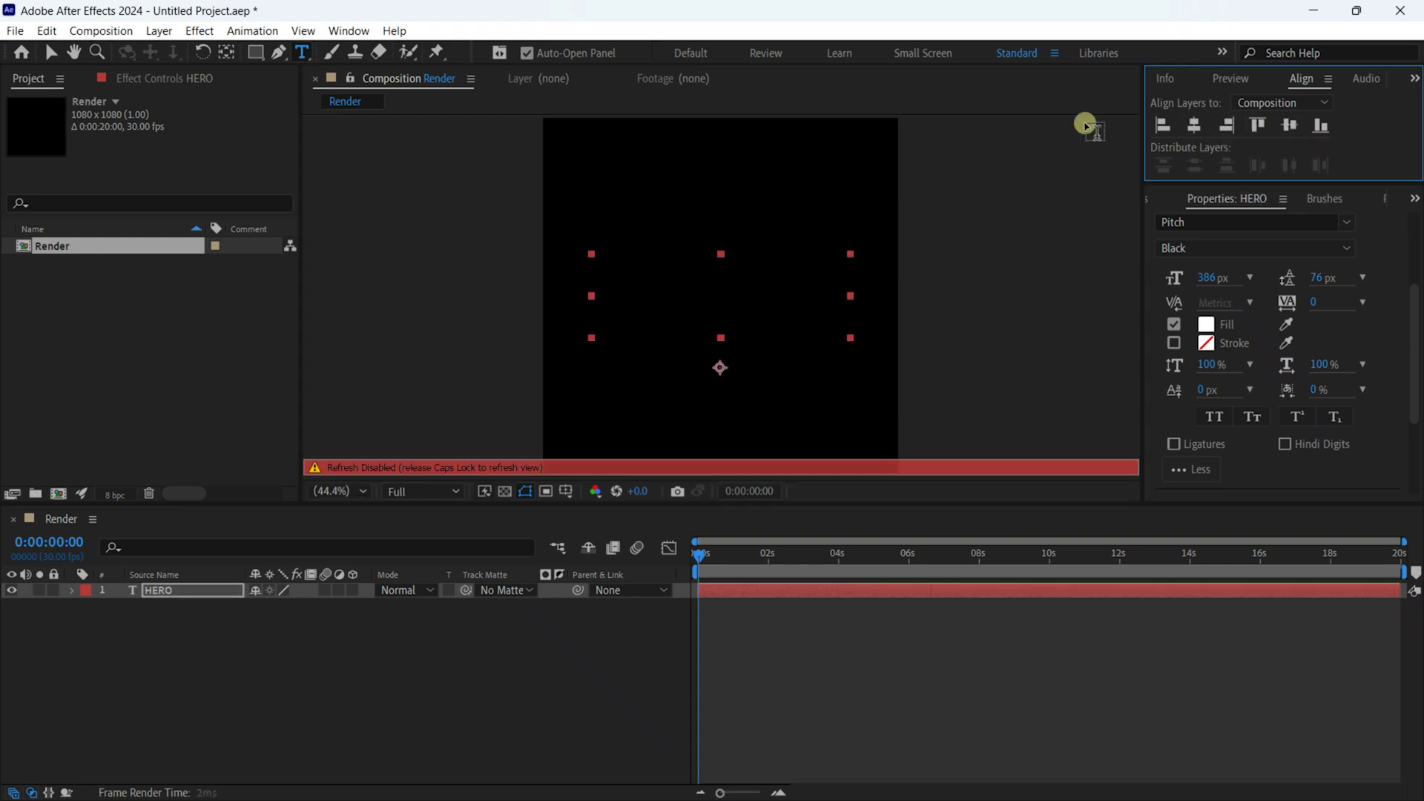
click(349, 30)
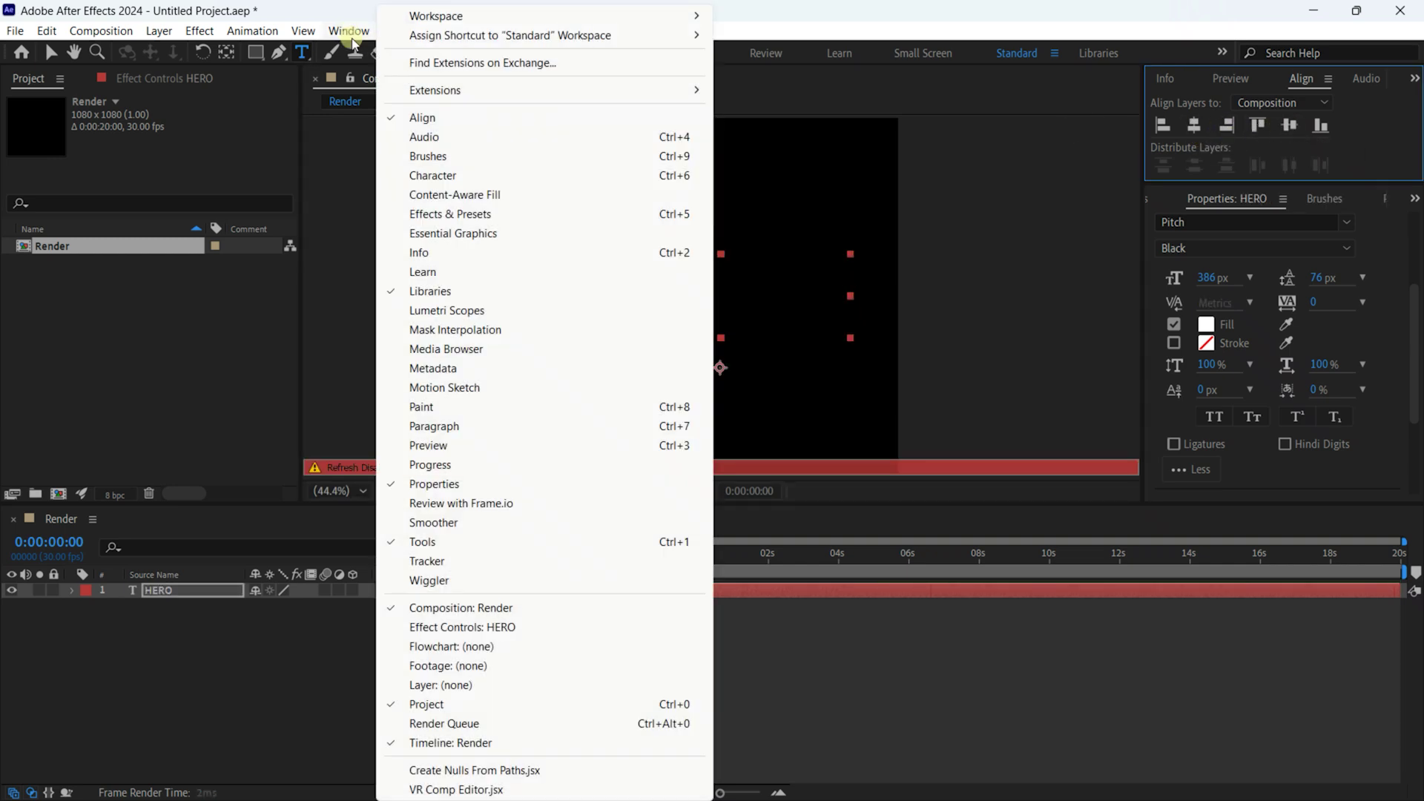
click(329, 164)
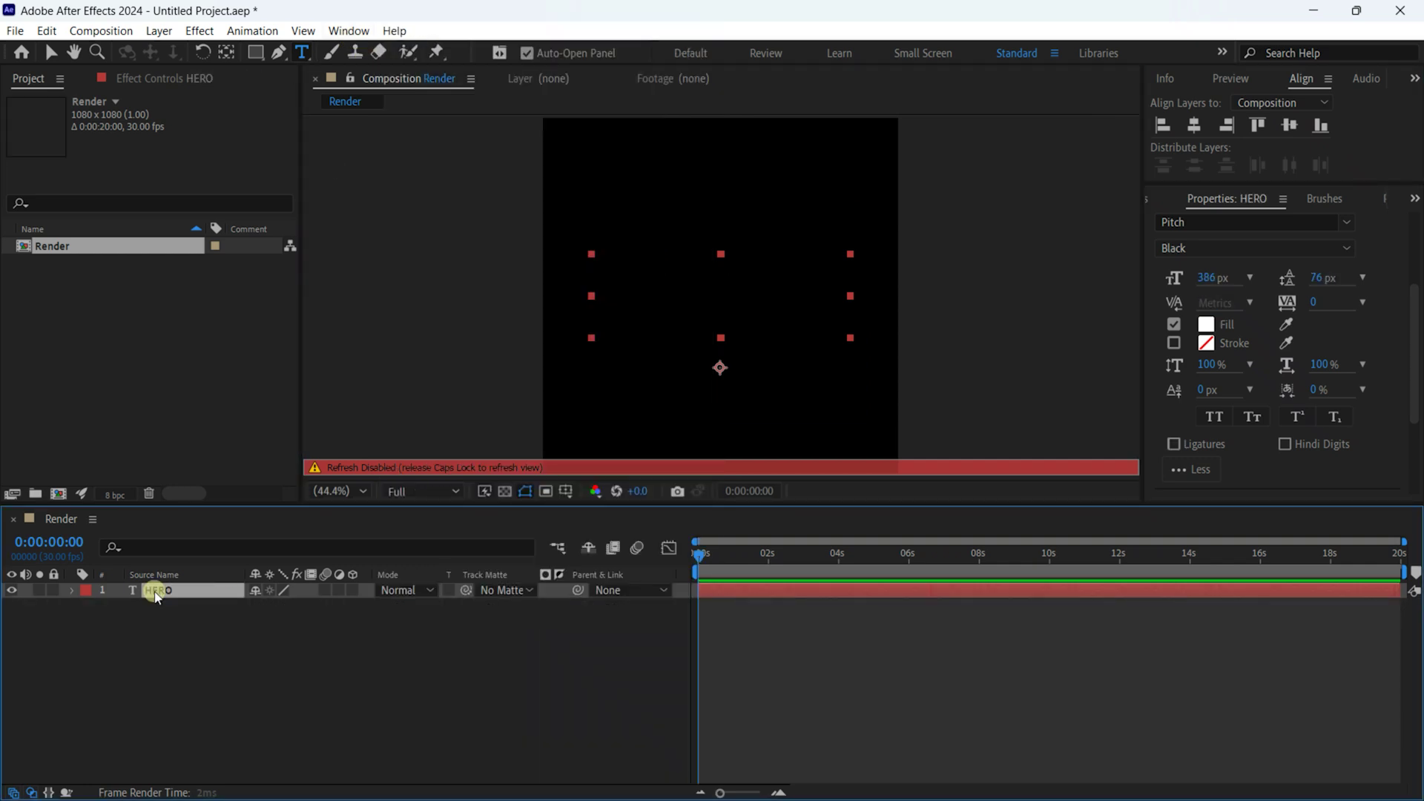
Turn preview refresh back on and snap HERO's anchor point to the letters' centre.
key(Caps_Lock)
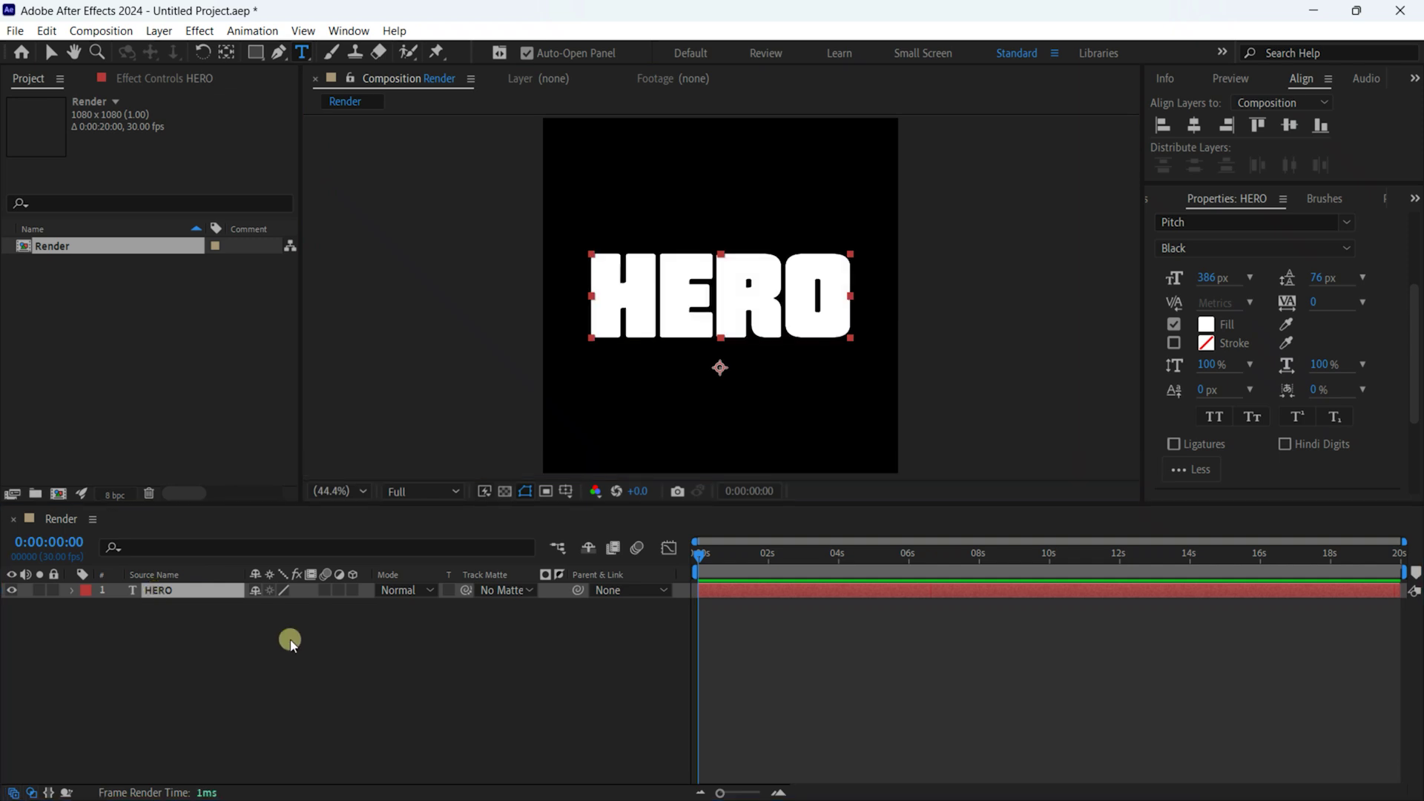
click(192, 595)
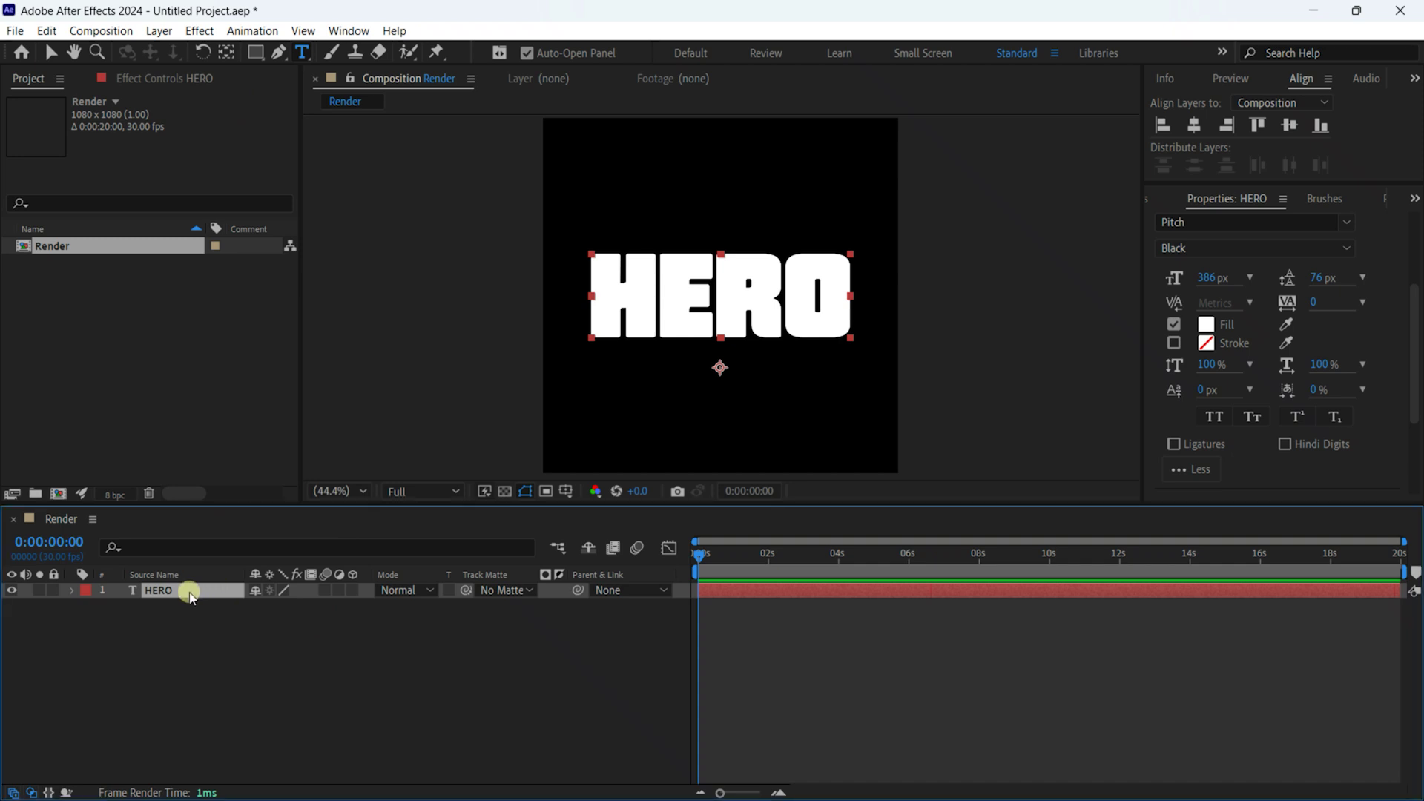
click(228, 54)
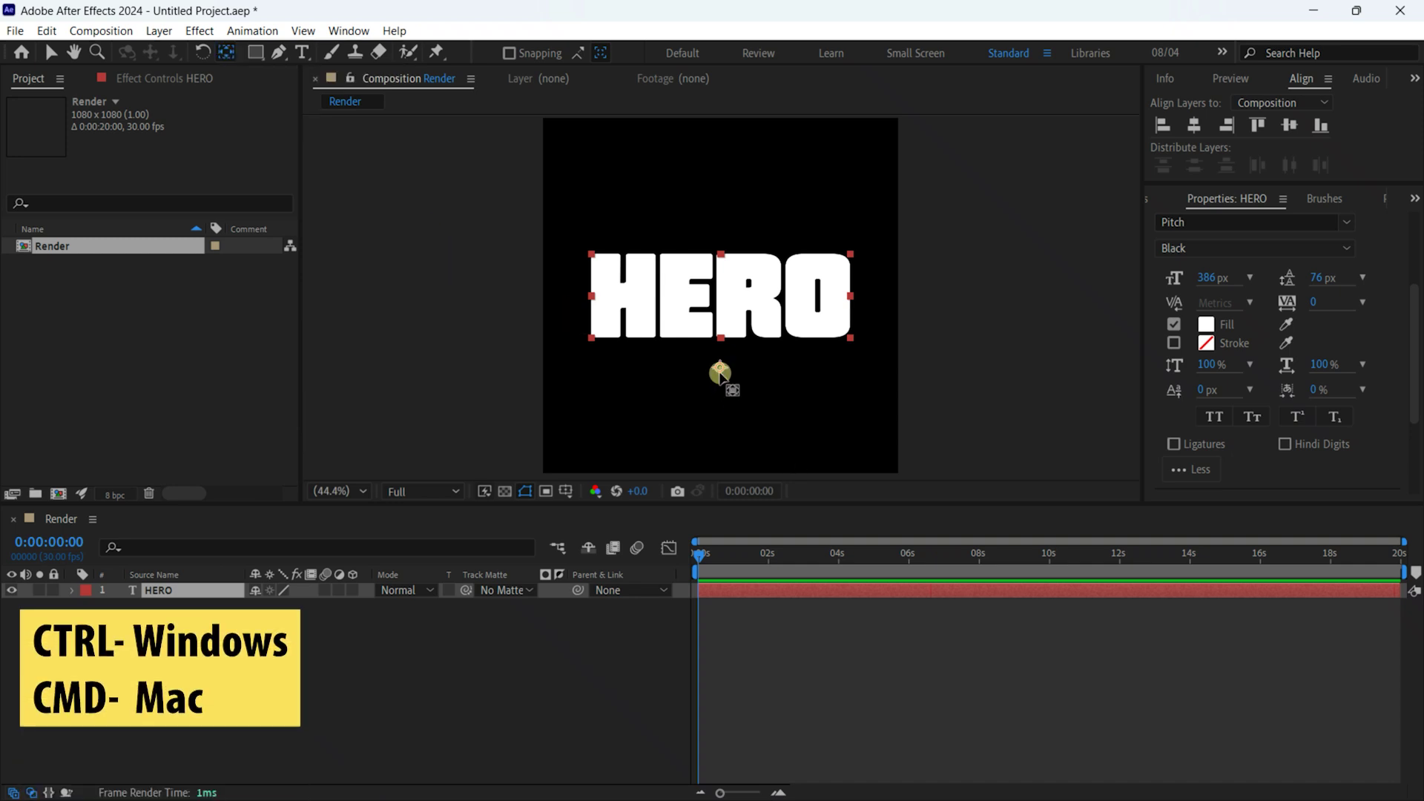
drag(723, 379, 720, 298)
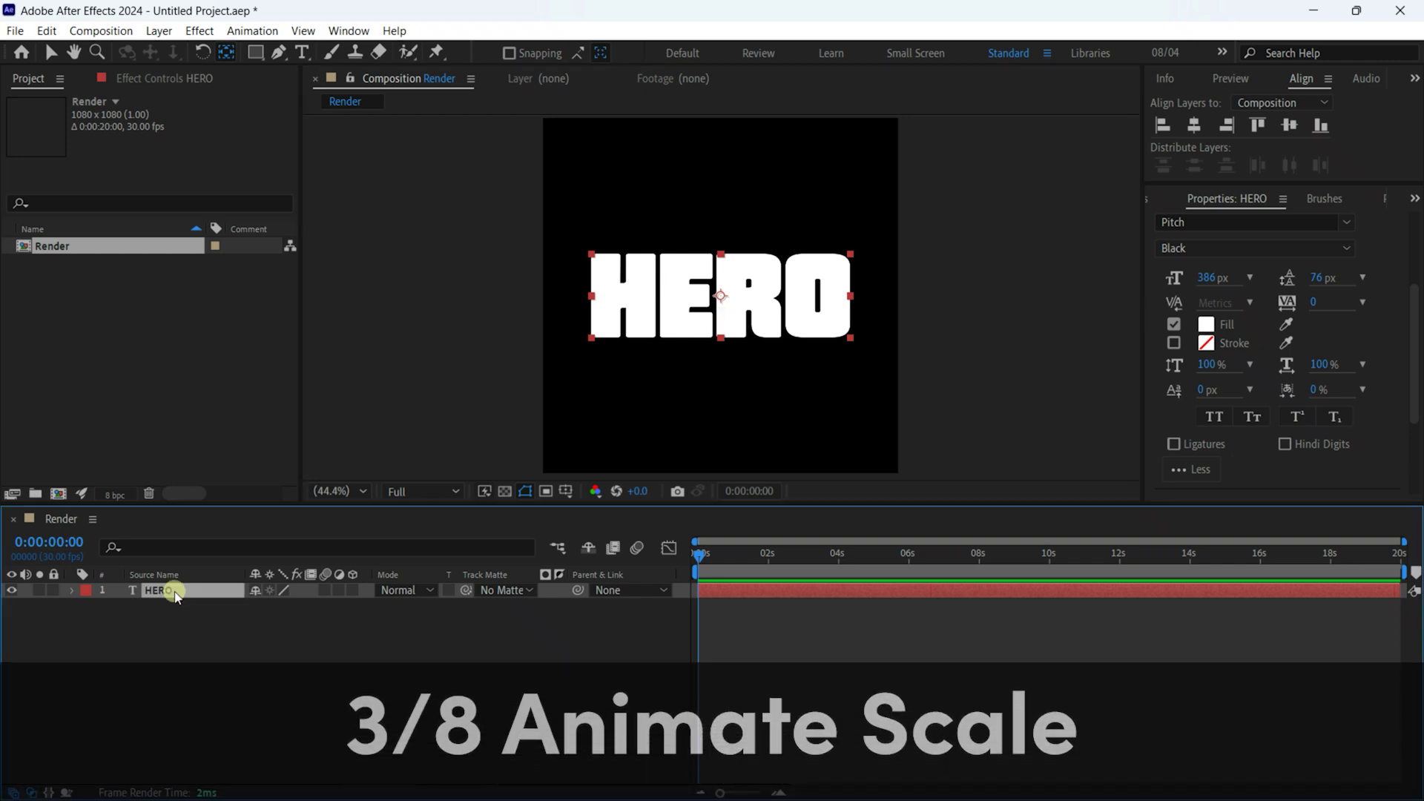
Unlink HERO's Scale proportions and add a 100,100% Scale keyframe at 0:00.
key(s)
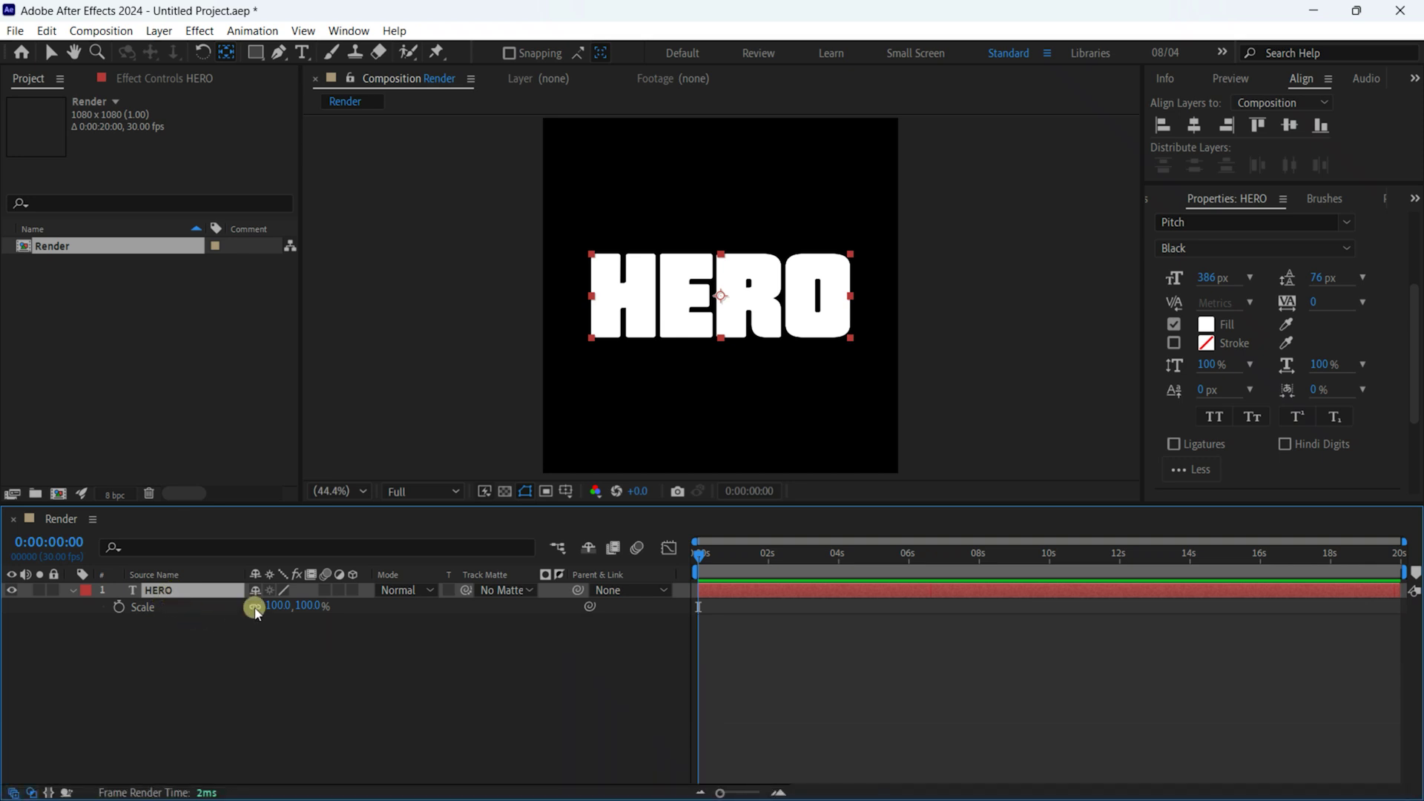
click(254, 606)
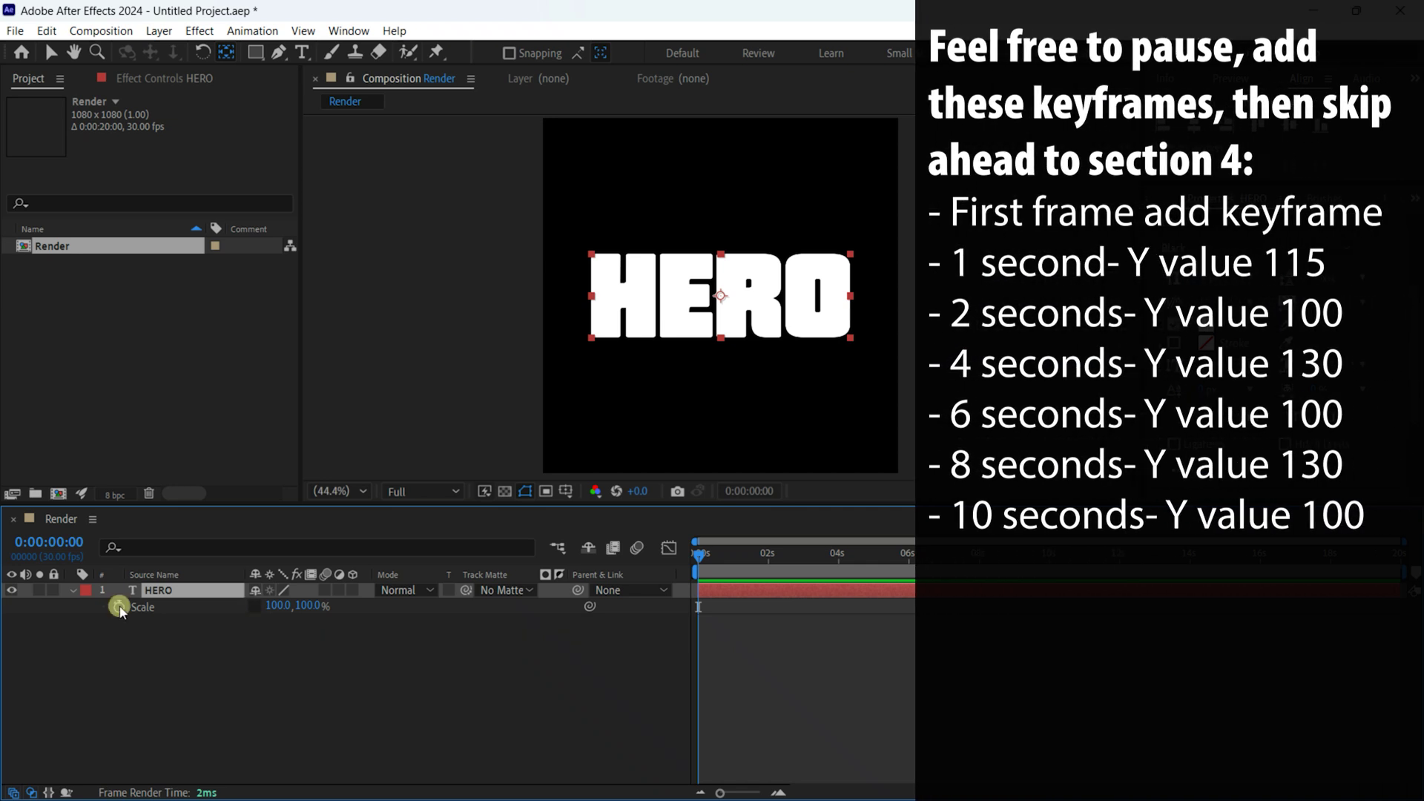
click(120, 609)
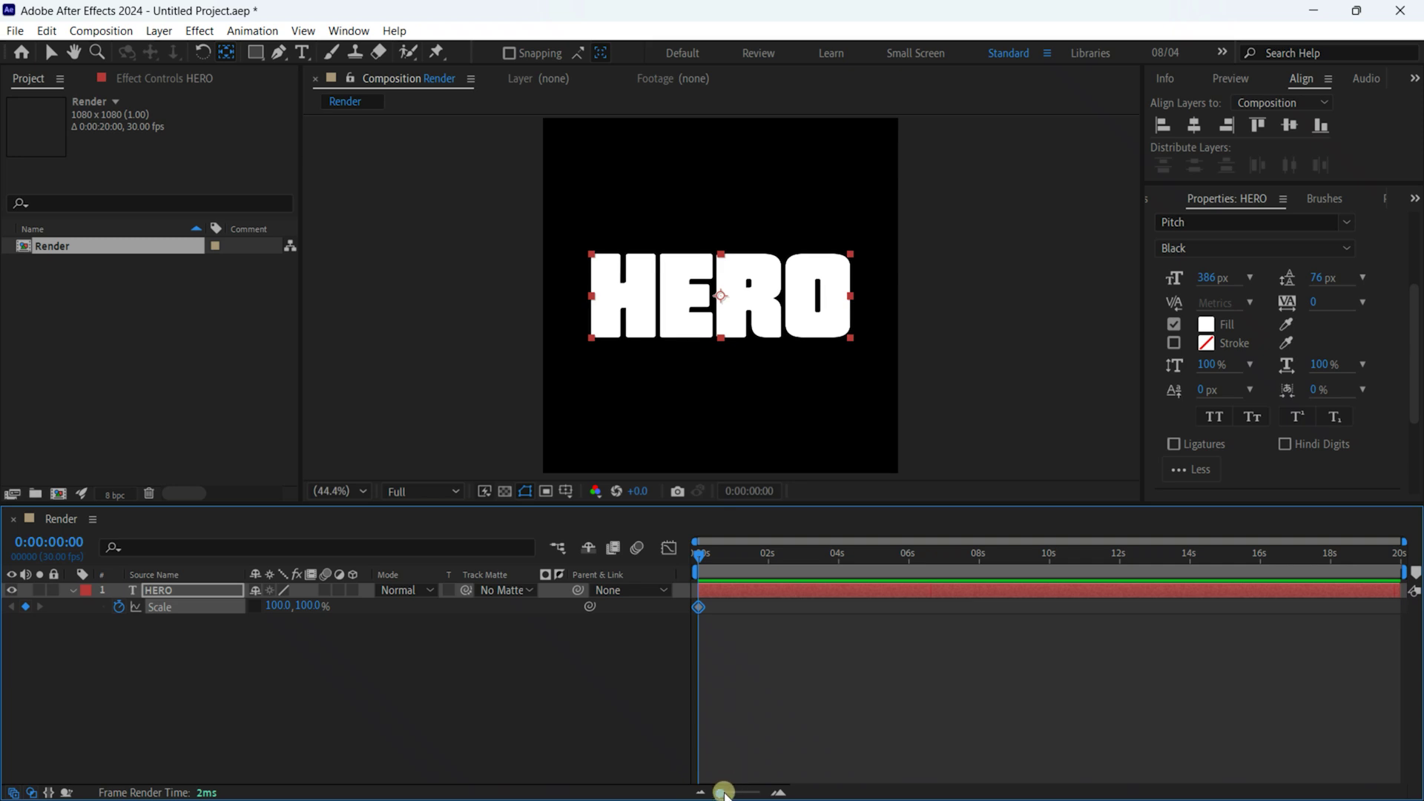
mouse_move(721, 792)
mouse_down()
mouse_move(759, 792)
mouse_move(742, 793)
mouse_up()
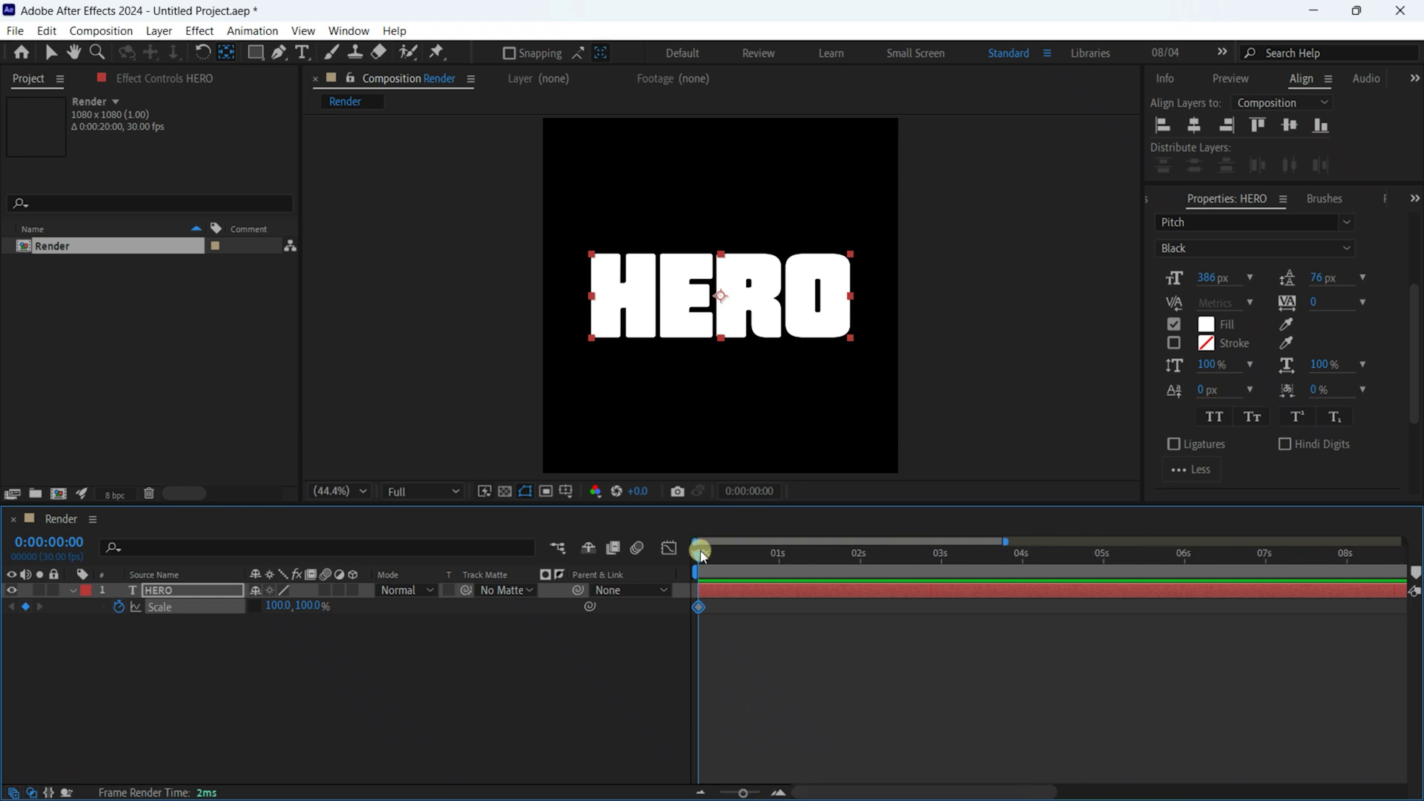
Keyframe HERO's vertical scale at 115% at 1 second and 100% at 2 seconds.
drag(701, 555, 781, 564)
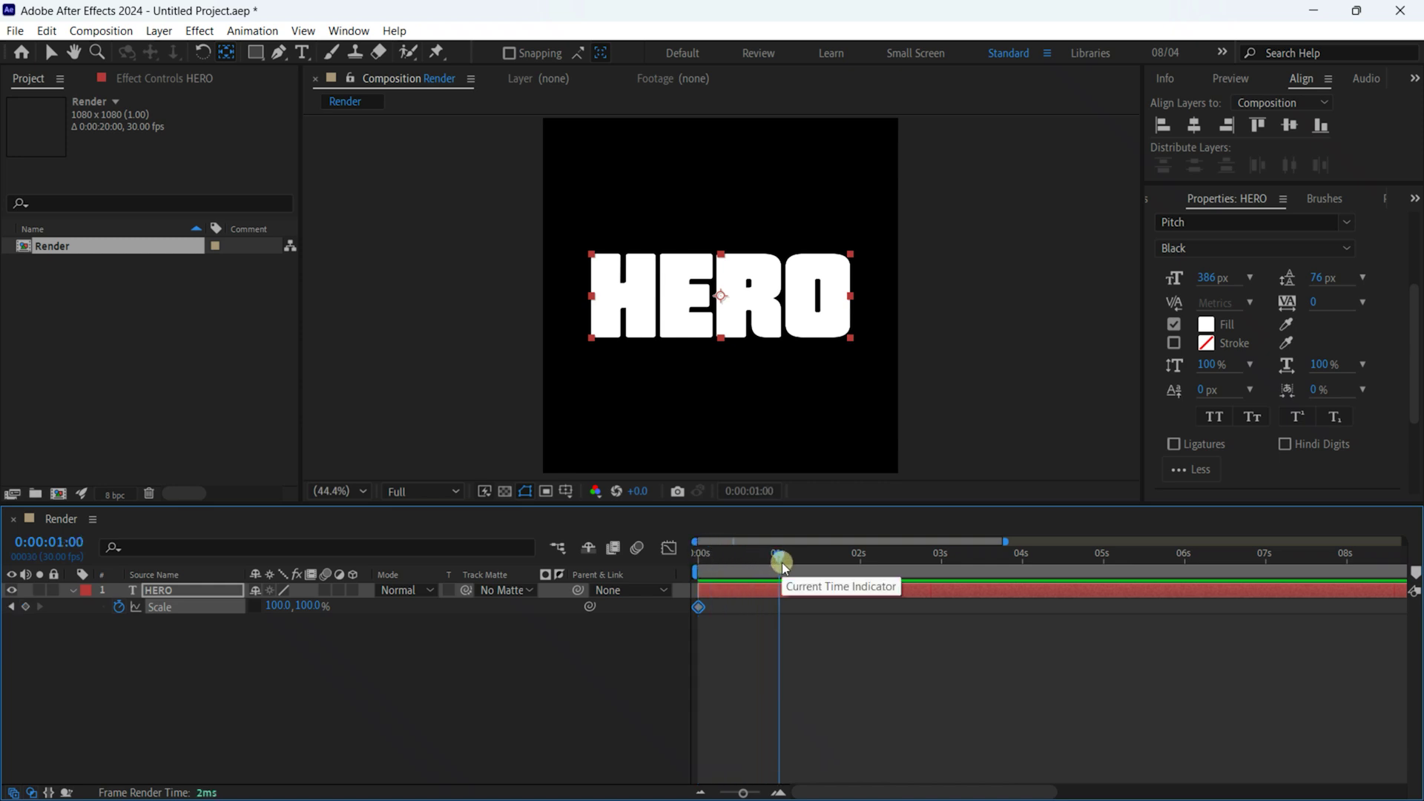
click(309, 606)
text(11)
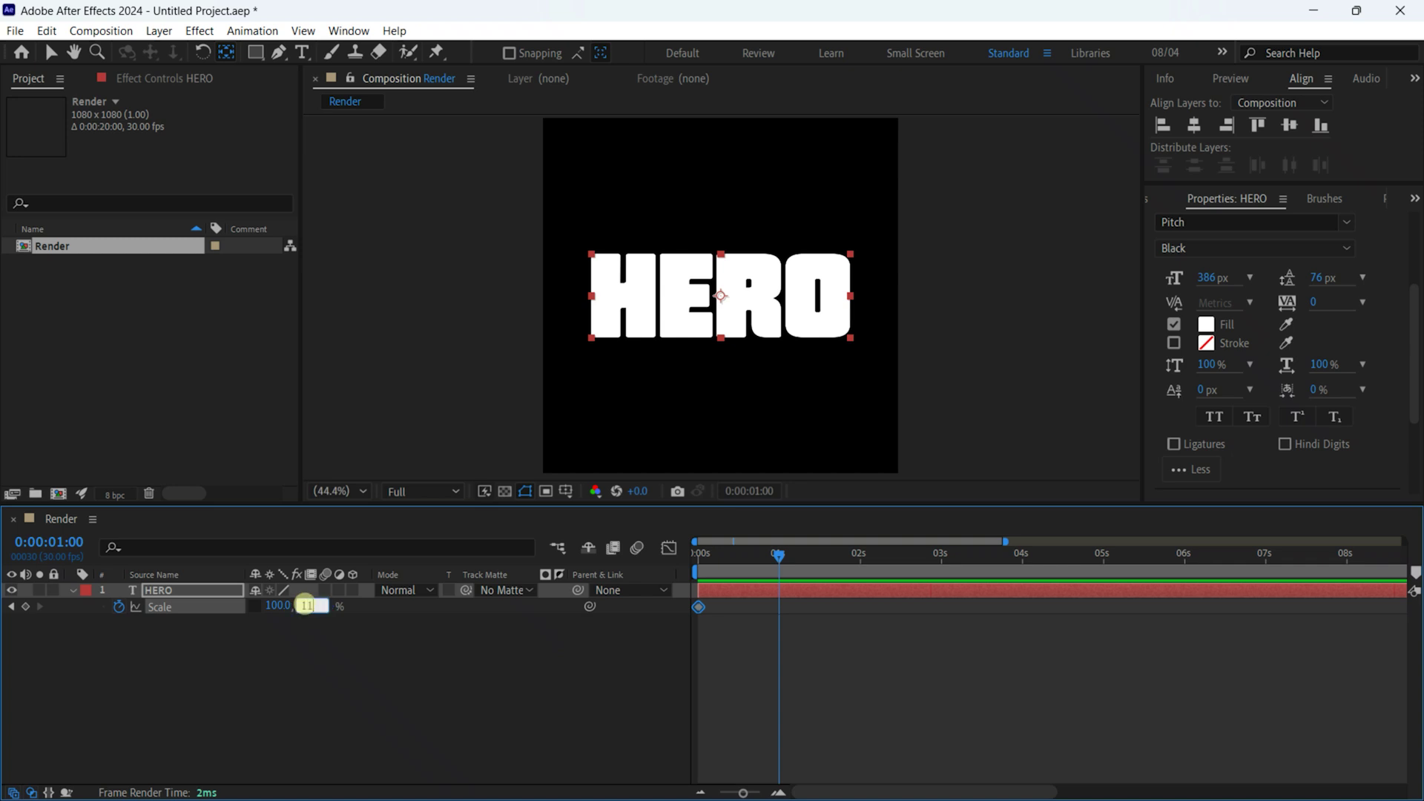
text(50)
click(346, 691)
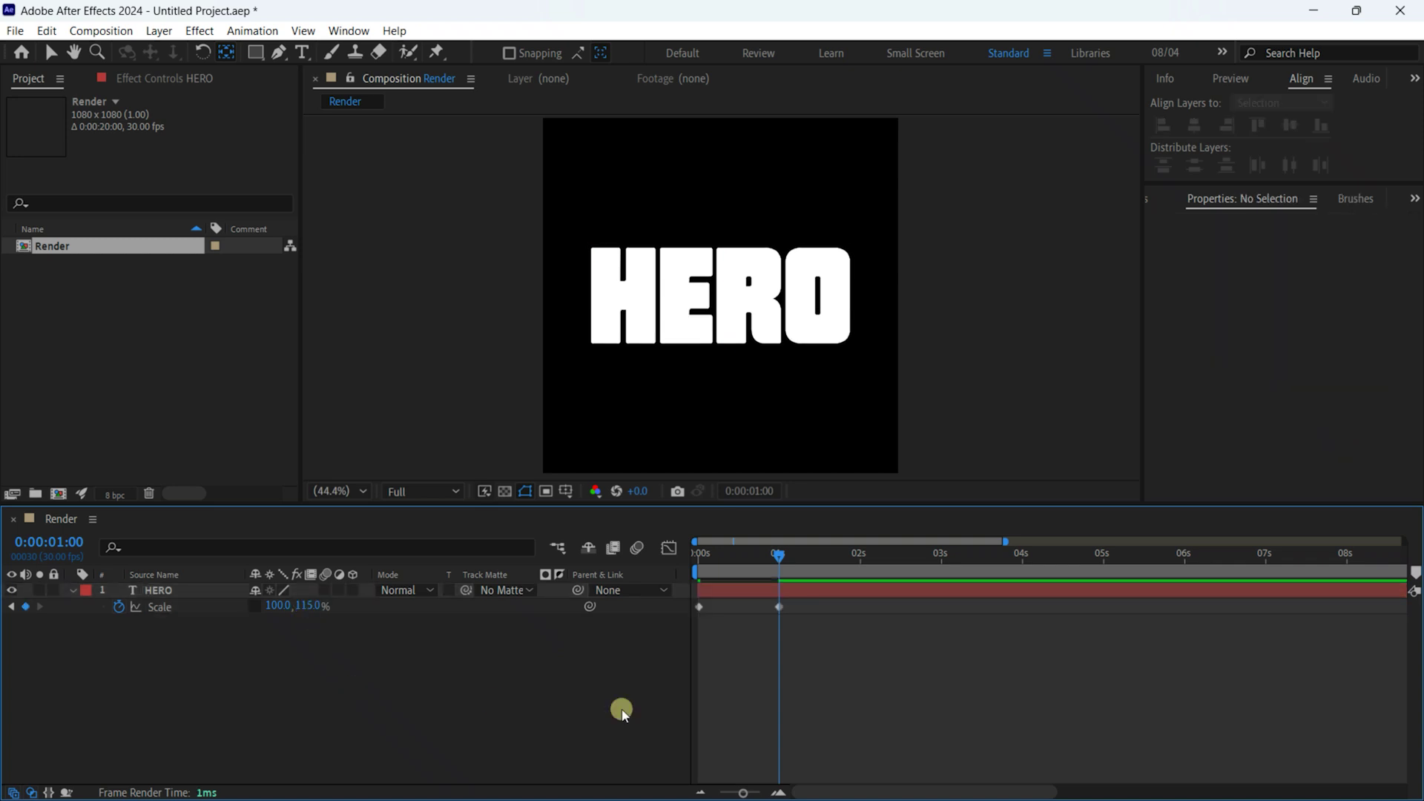
drag(783, 554, 866, 557)
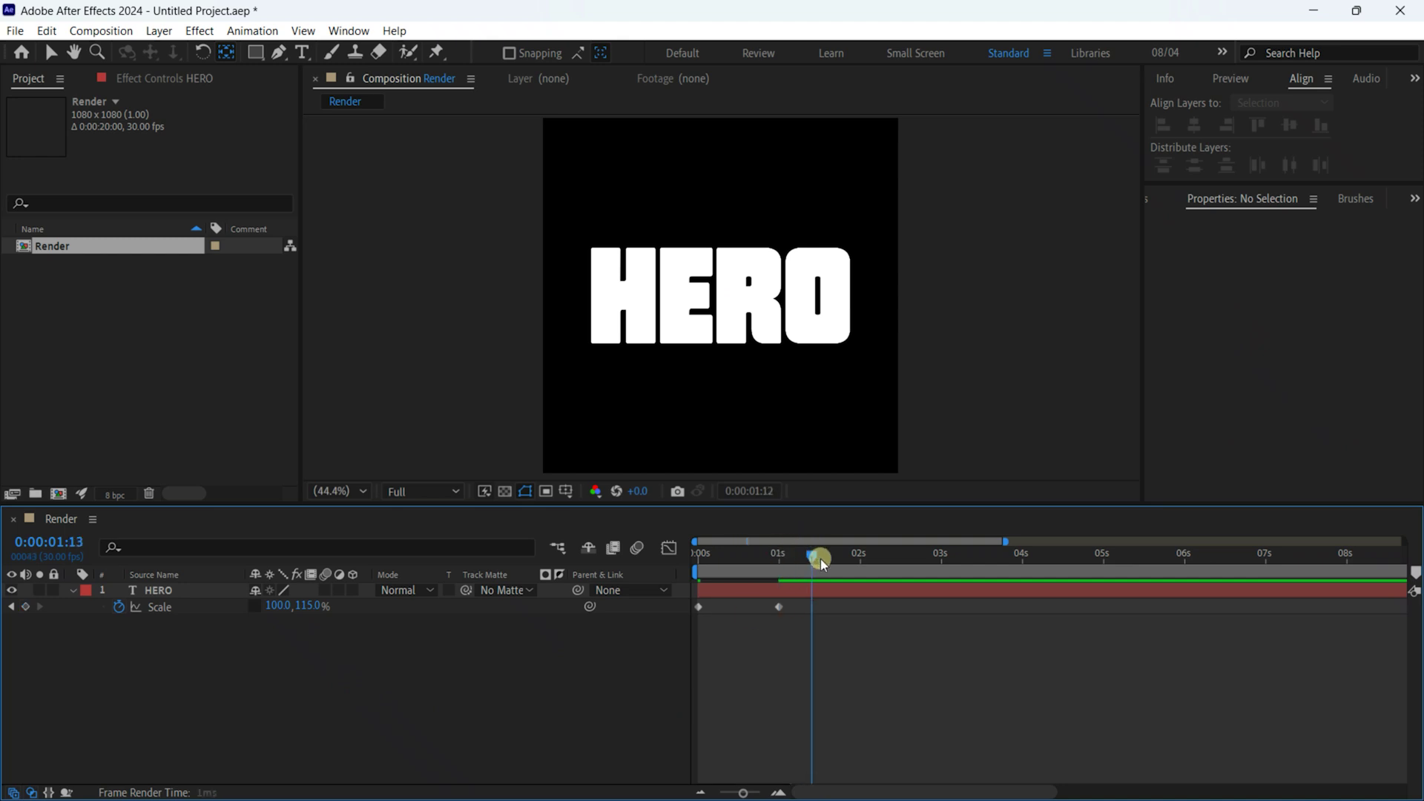
click(311, 608)
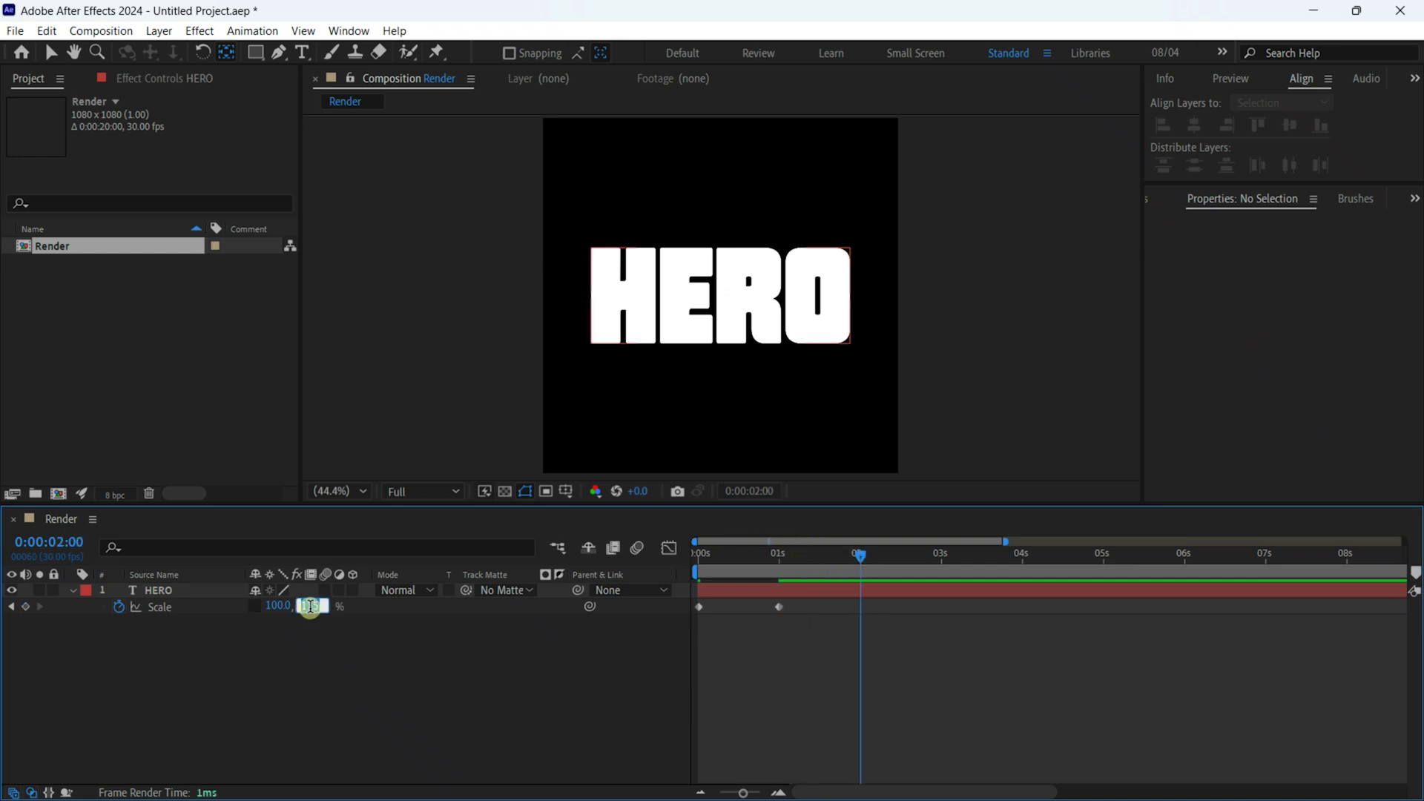
text(100)
key(Return)
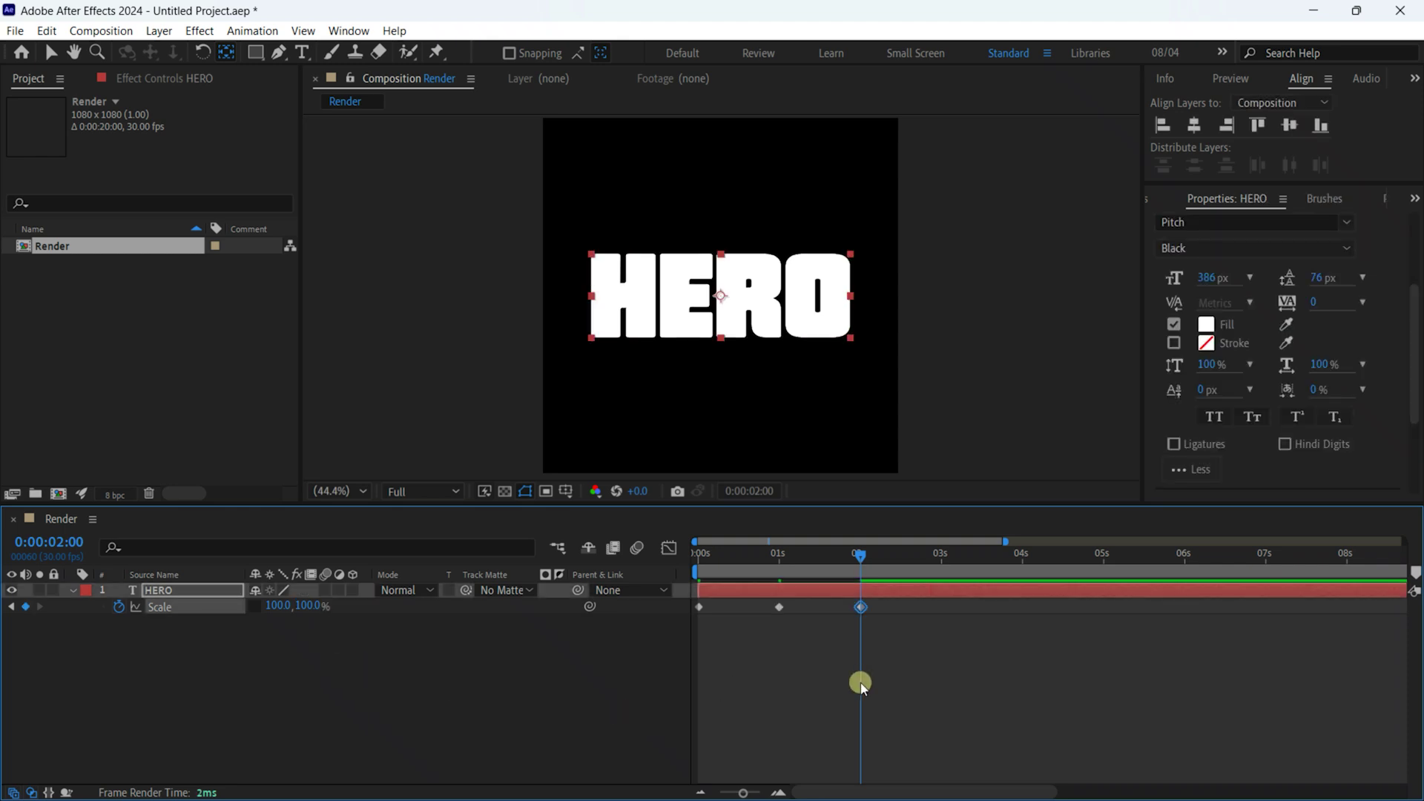
Keyframe HERO's vertical scale at 130% at 4 seconds and 100% at 6 seconds.
drag(862, 558, 1024, 572)
click(310, 605)
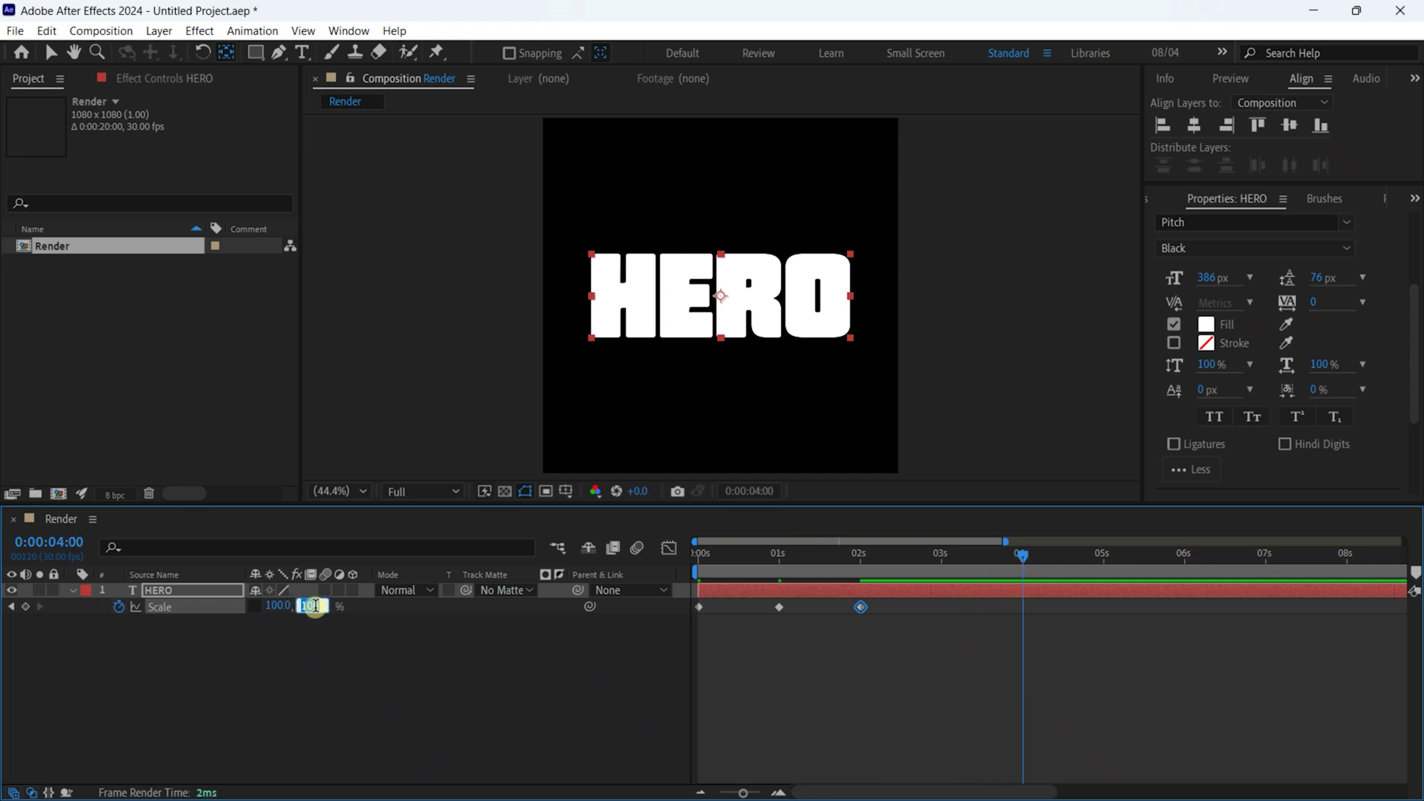
text(130)
key(Return)
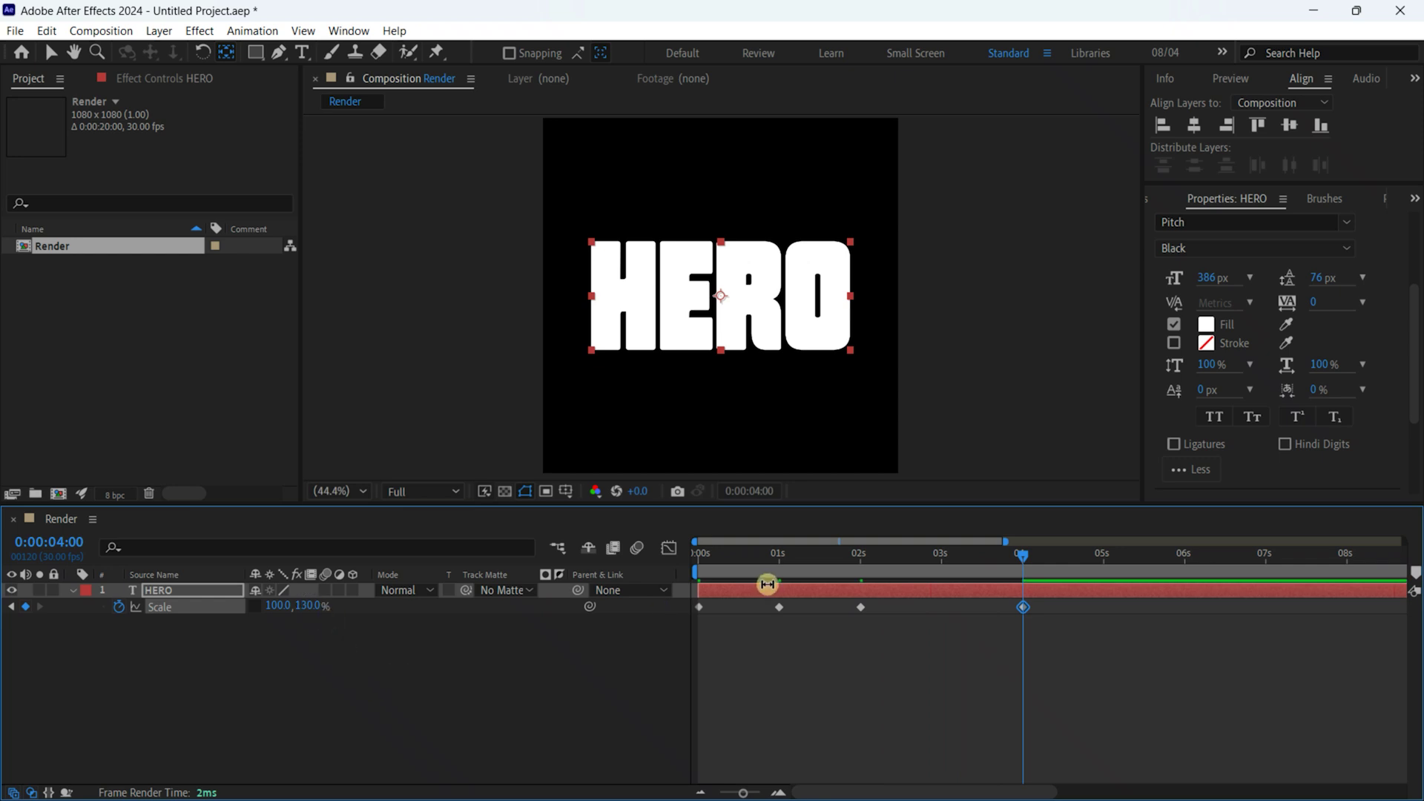
drag(1027, 558, 1188, 578)
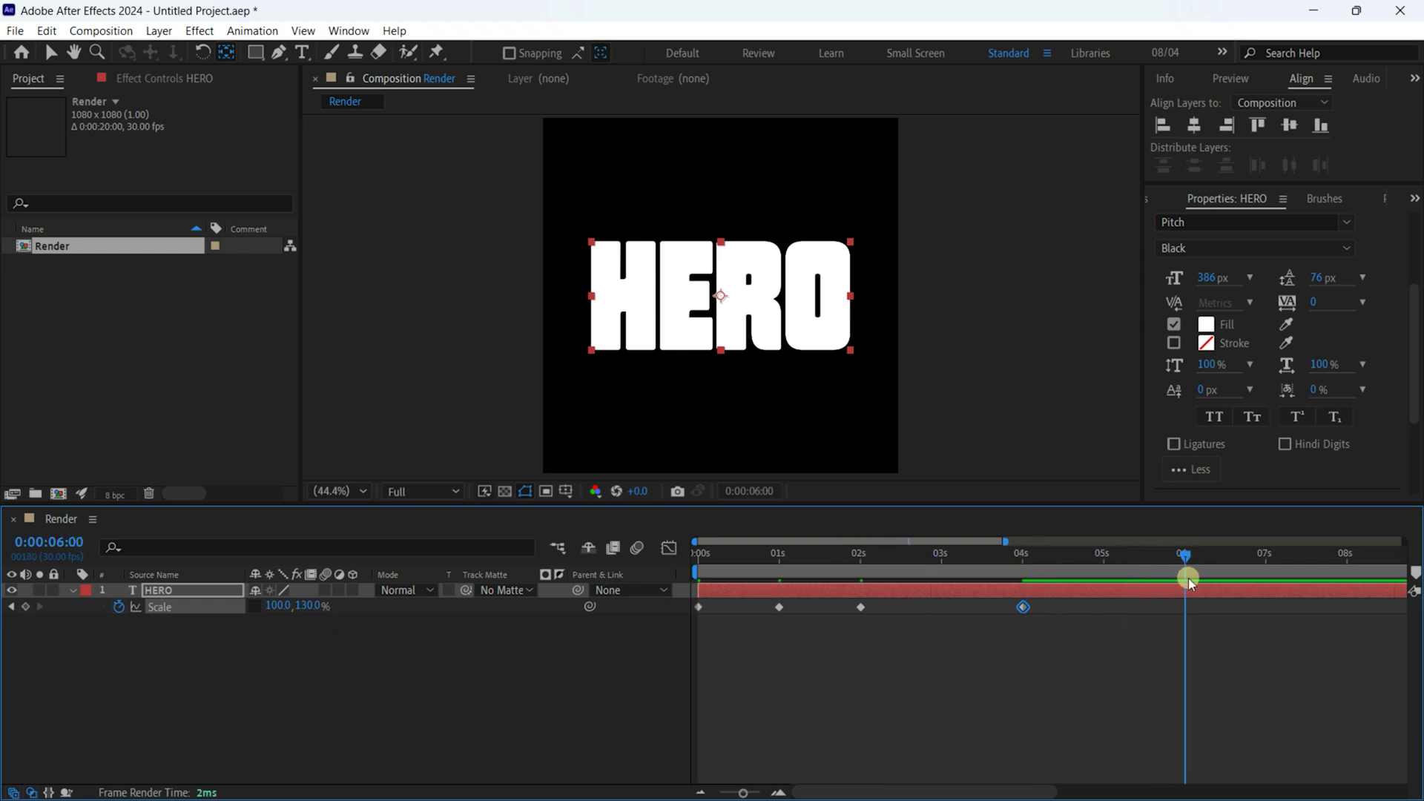
click(312, 605)
text(10)
text(0)
key(Return)
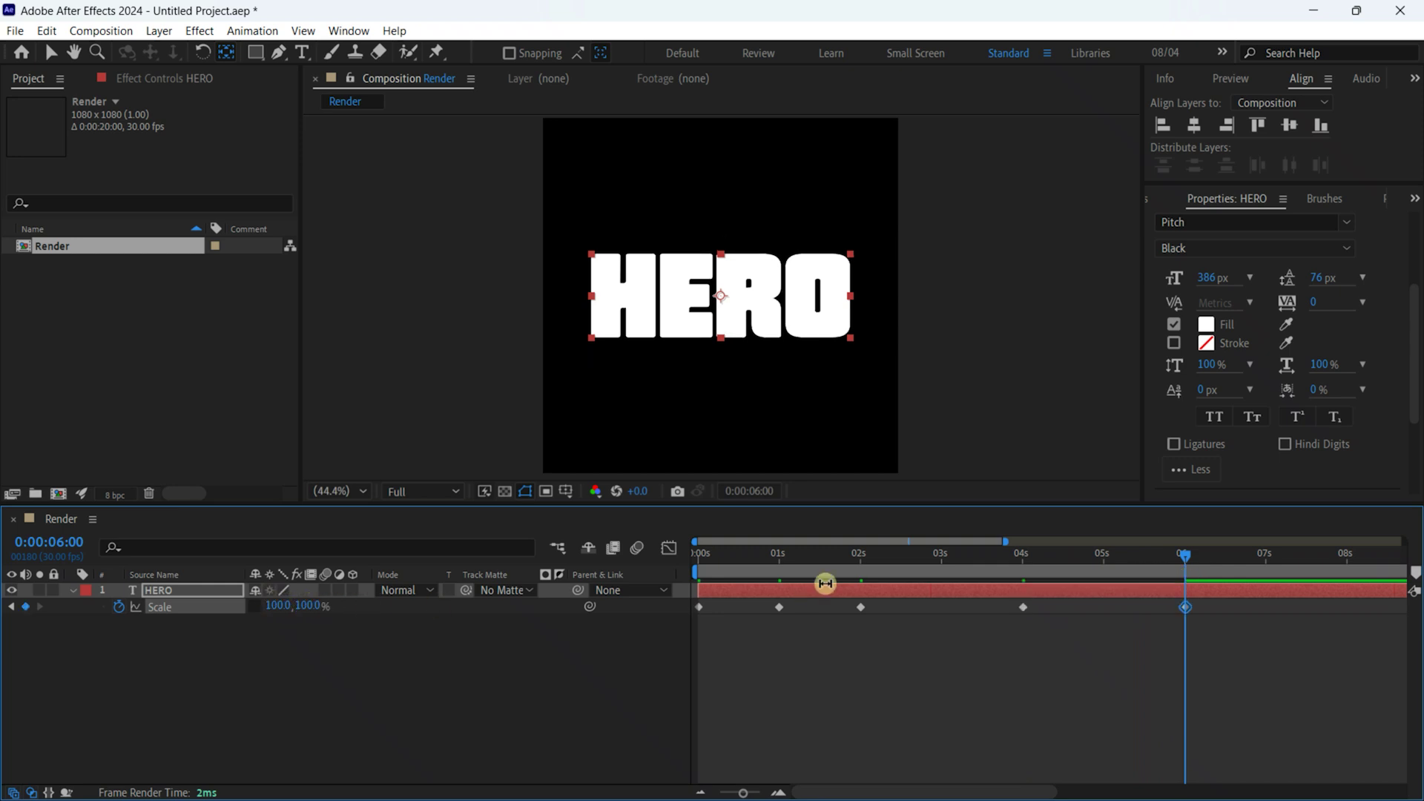
Keyframe HERO's vertical scale at 130% at 8 seconds and 100% at 10 seconds.
drag(1189, 555, 1350, 566)
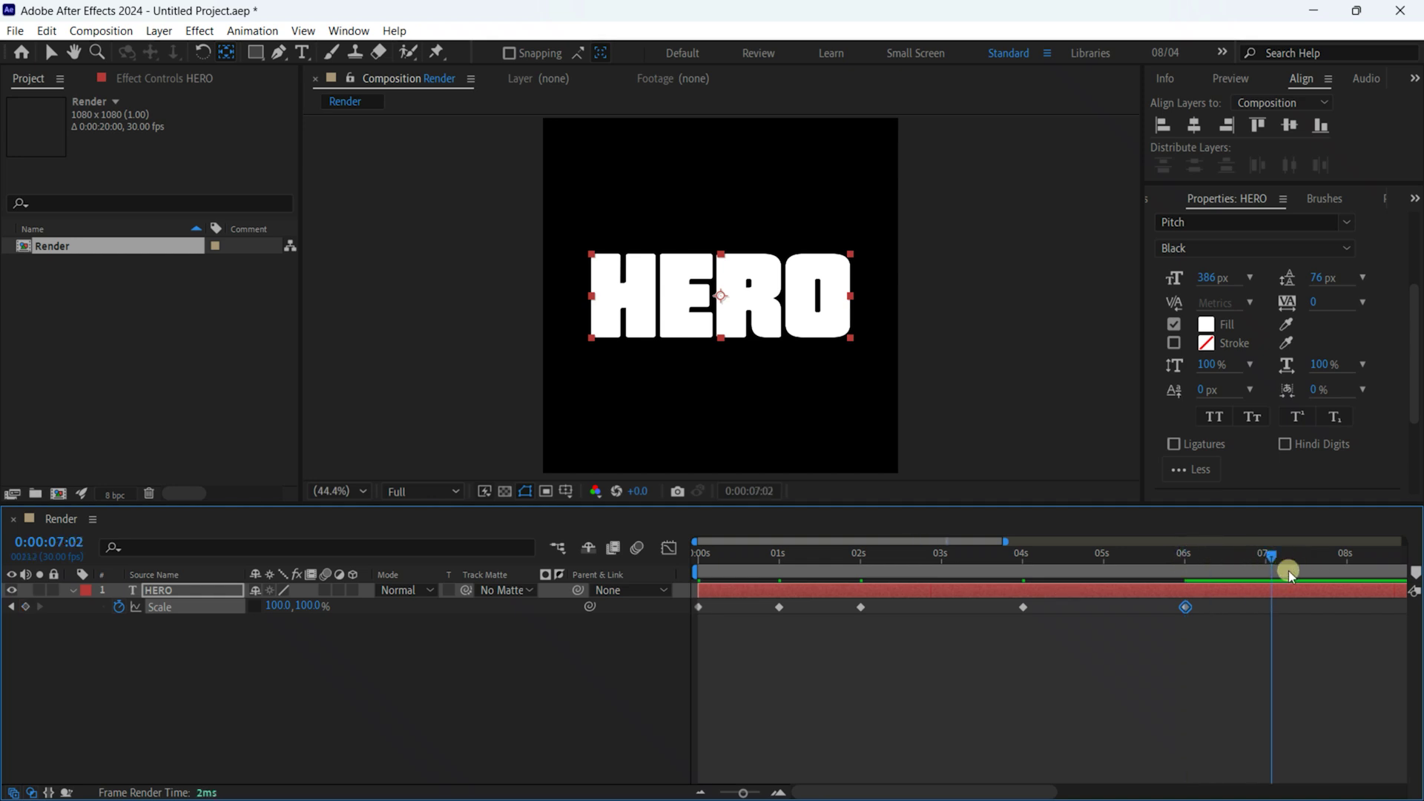
click(312, 606)
text(130)
key(Return)
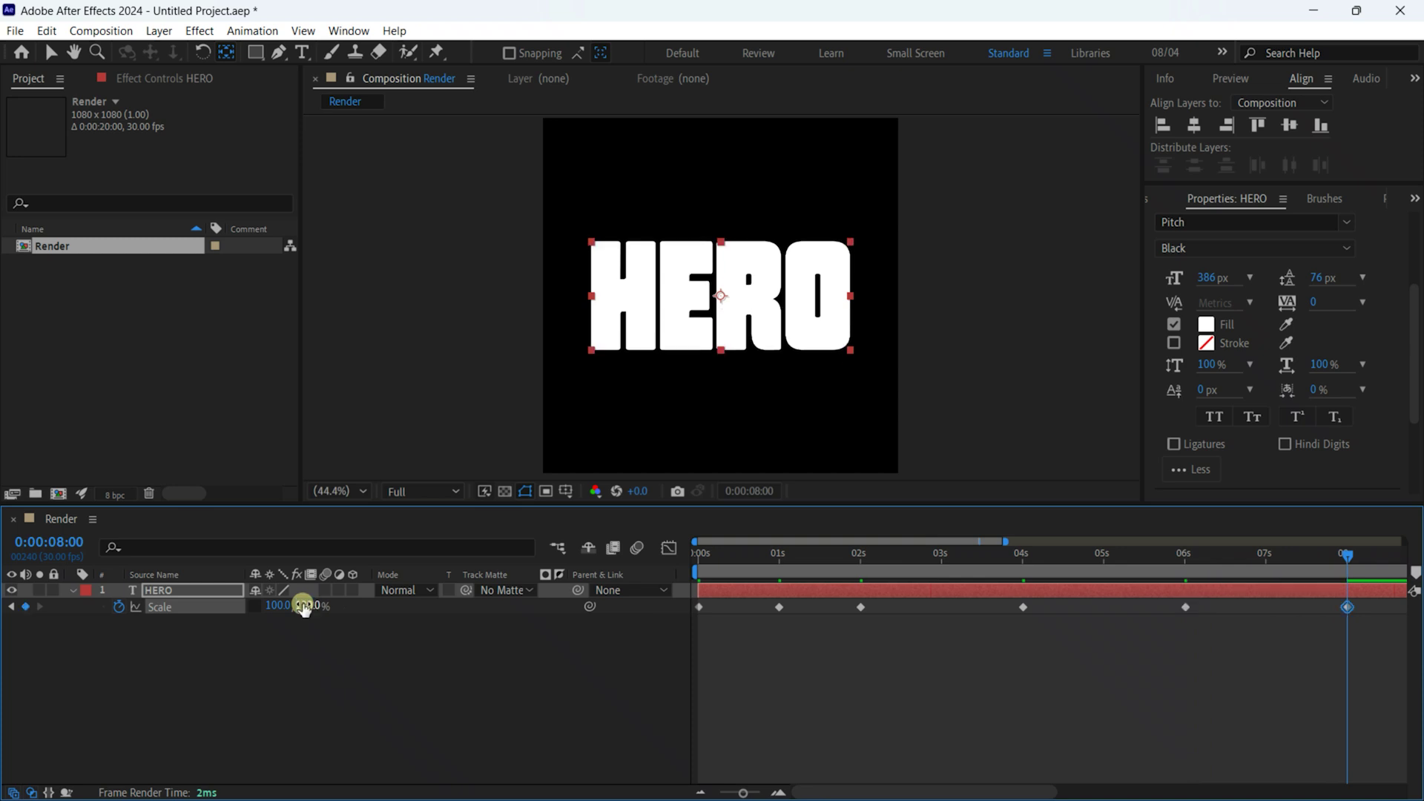
drag(973, 792, 1069, 792)
click(1084, 553)
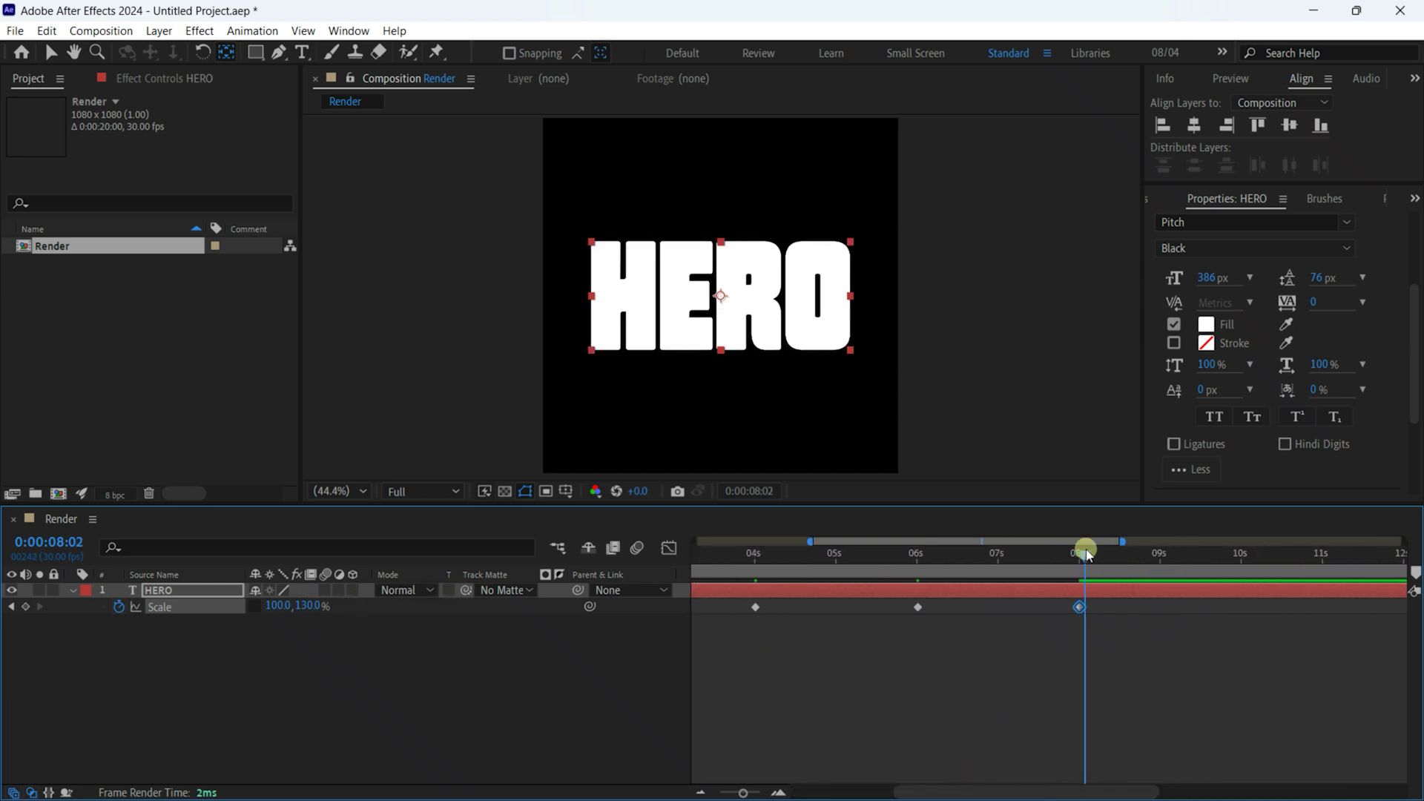
drag(1085, 553, 1242, 574)
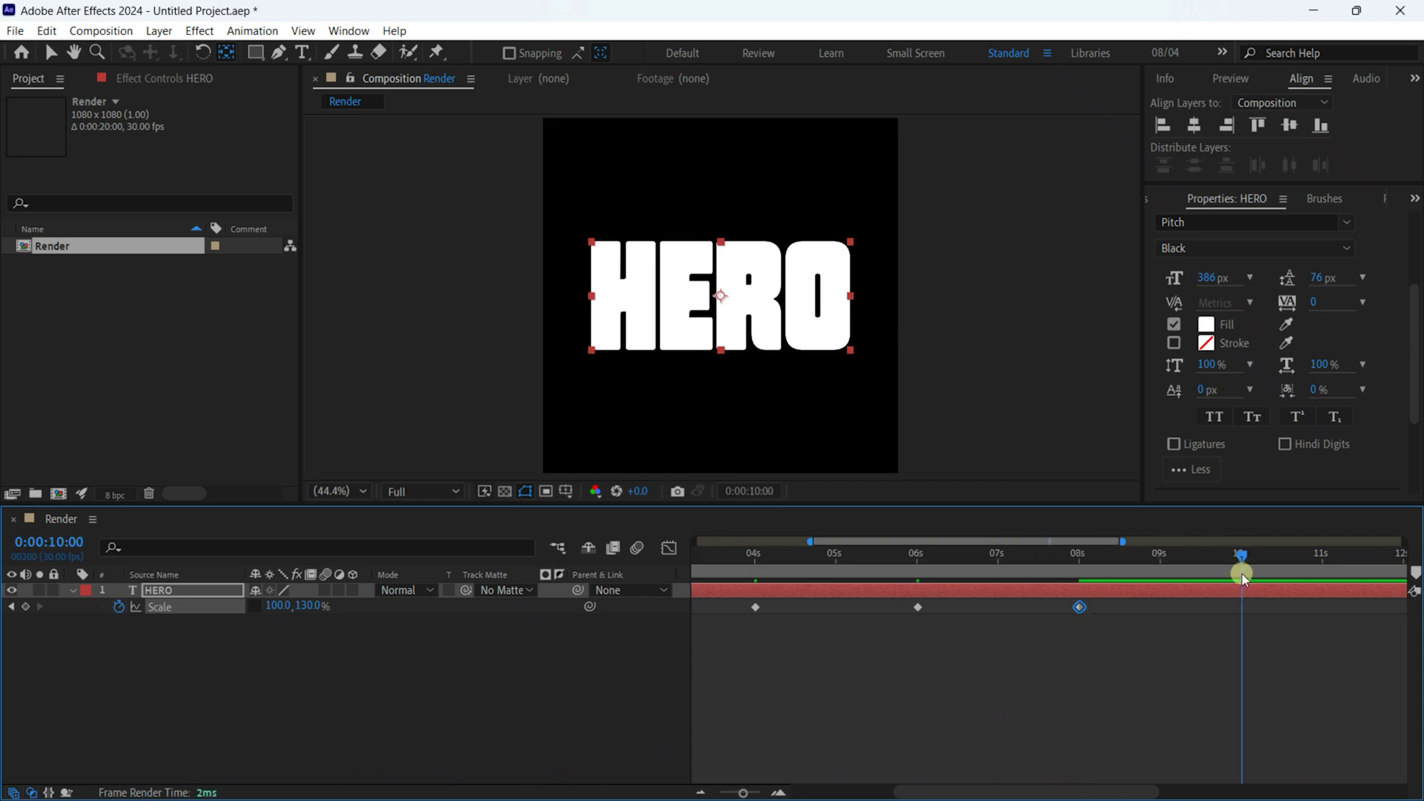
click(313, 605)
text(1)
text(00)
key(Return)
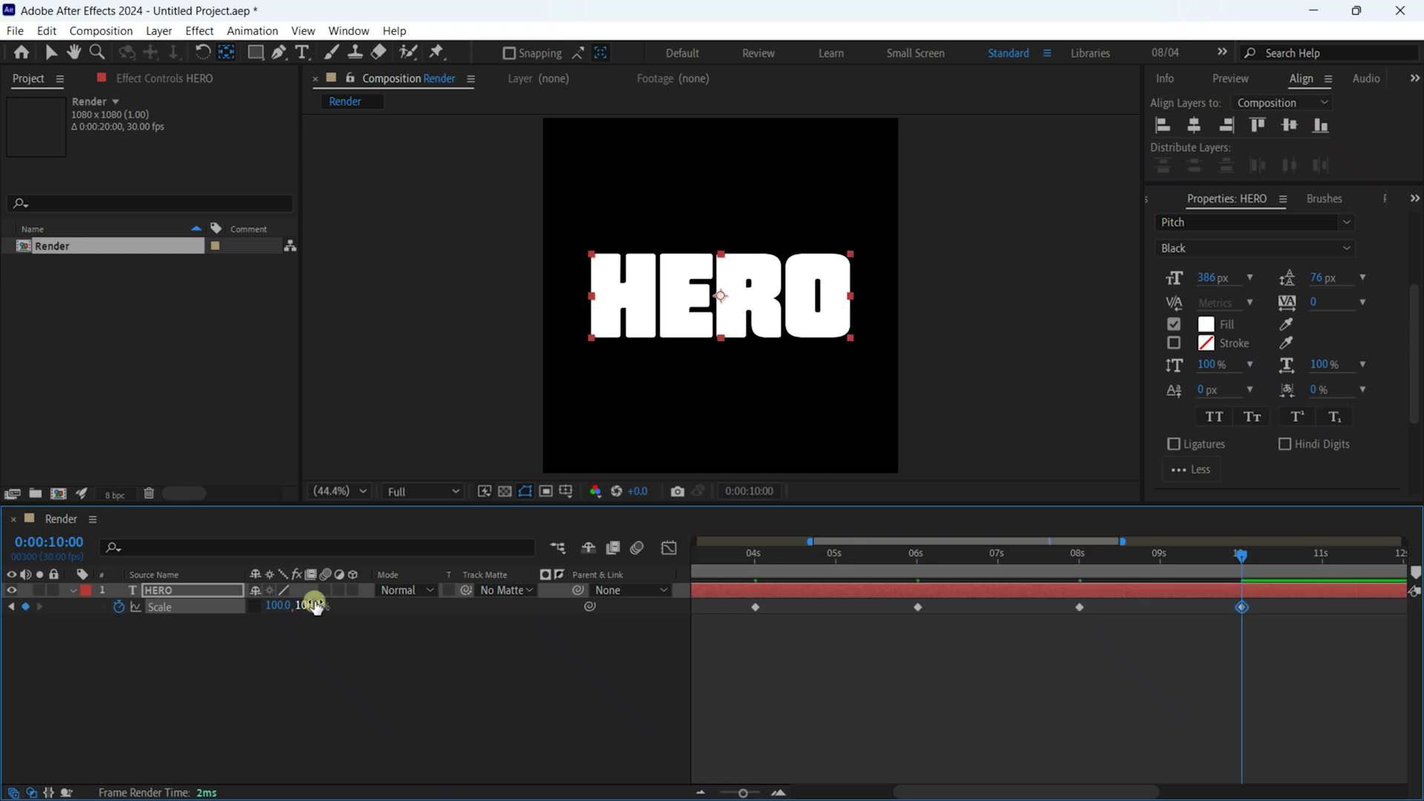
Reselect the HERO layer and apply Distort > Warp from Effects & Presets.
click(190, 668)
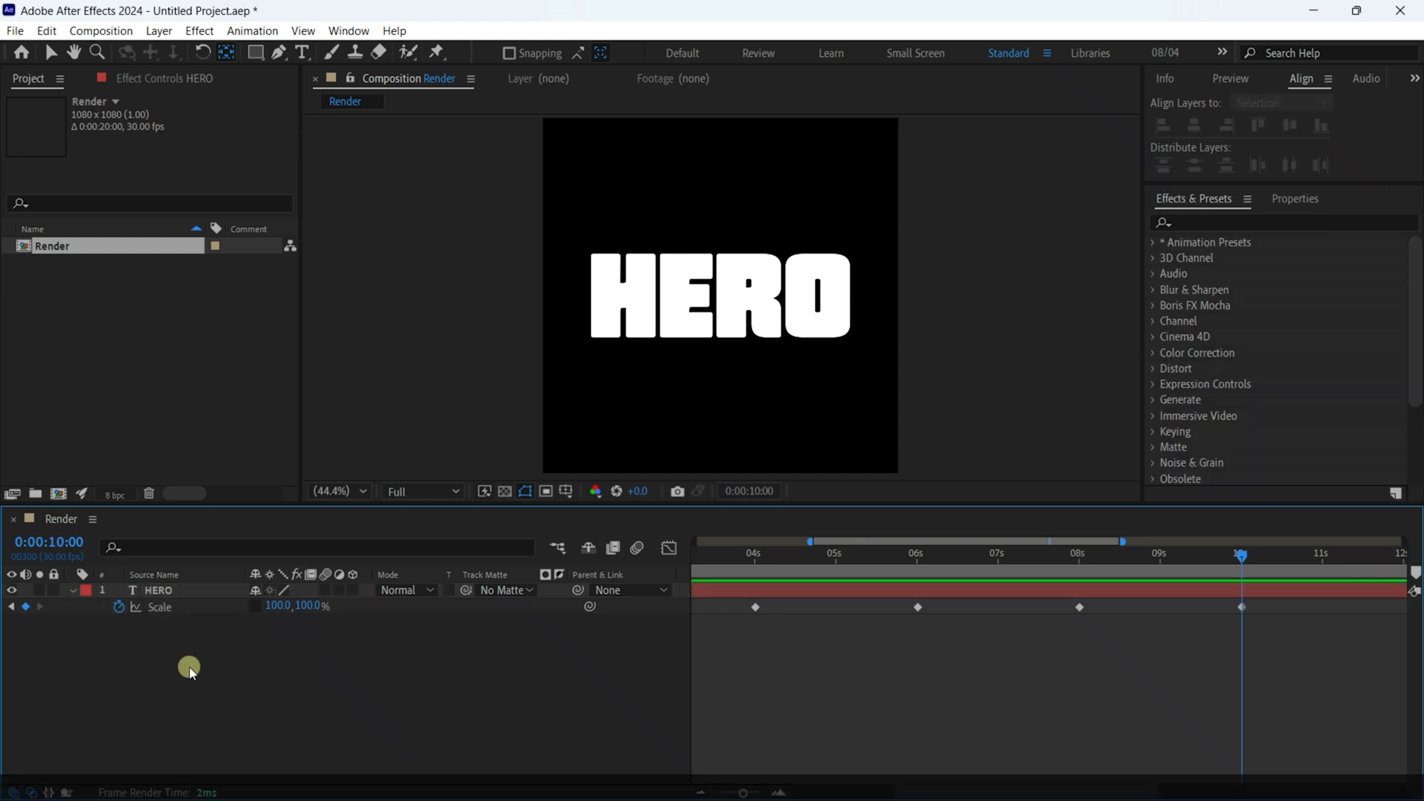
click(163, 592)
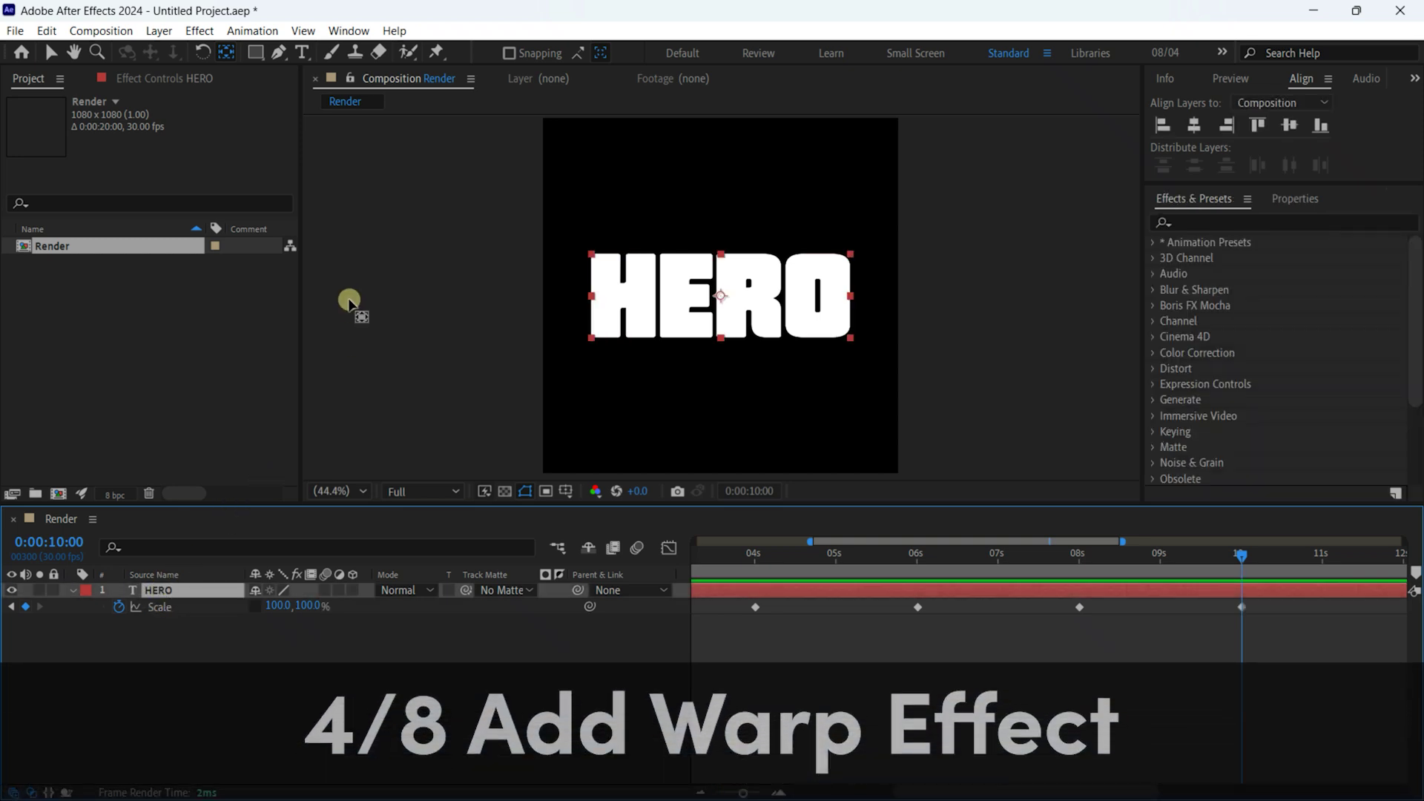
click(349, 30)
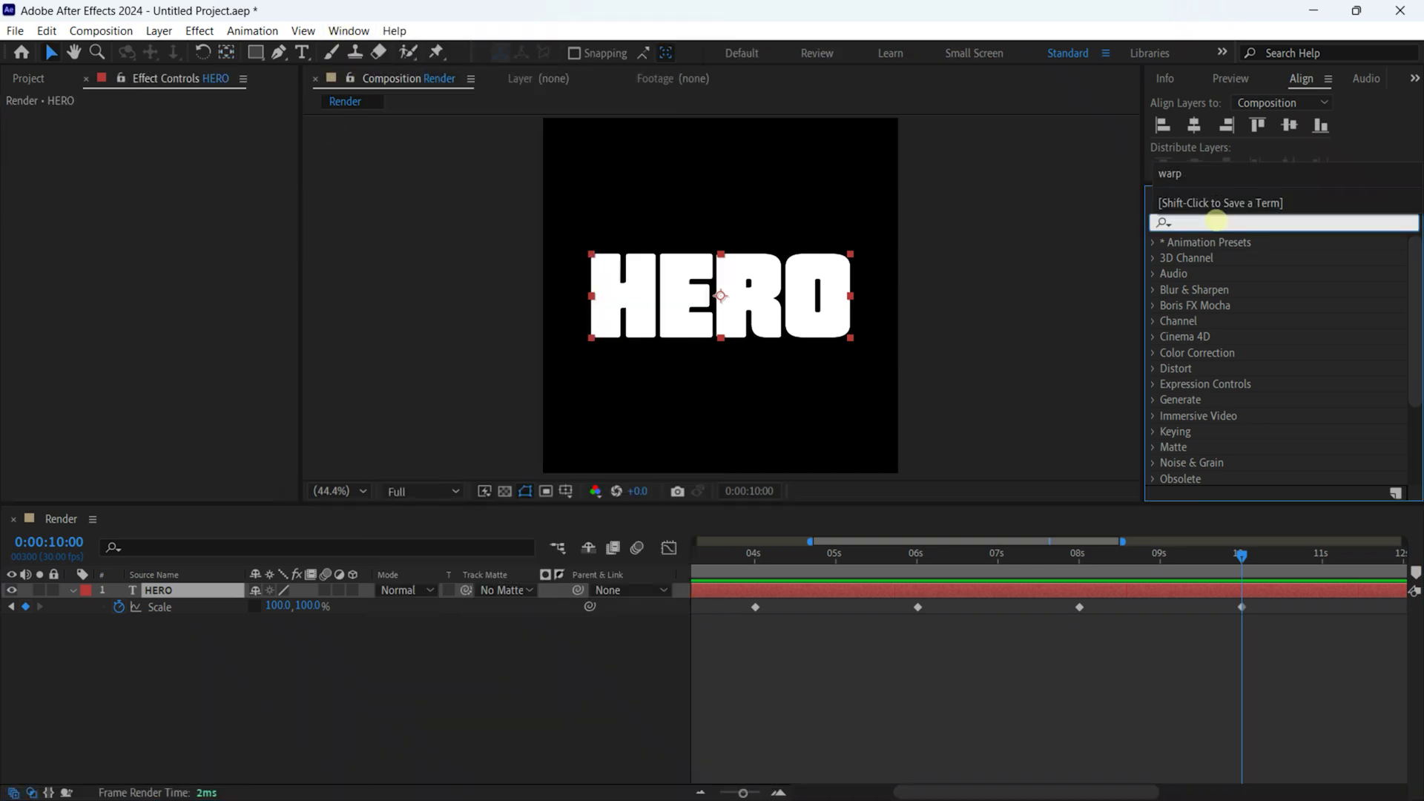
text(w)
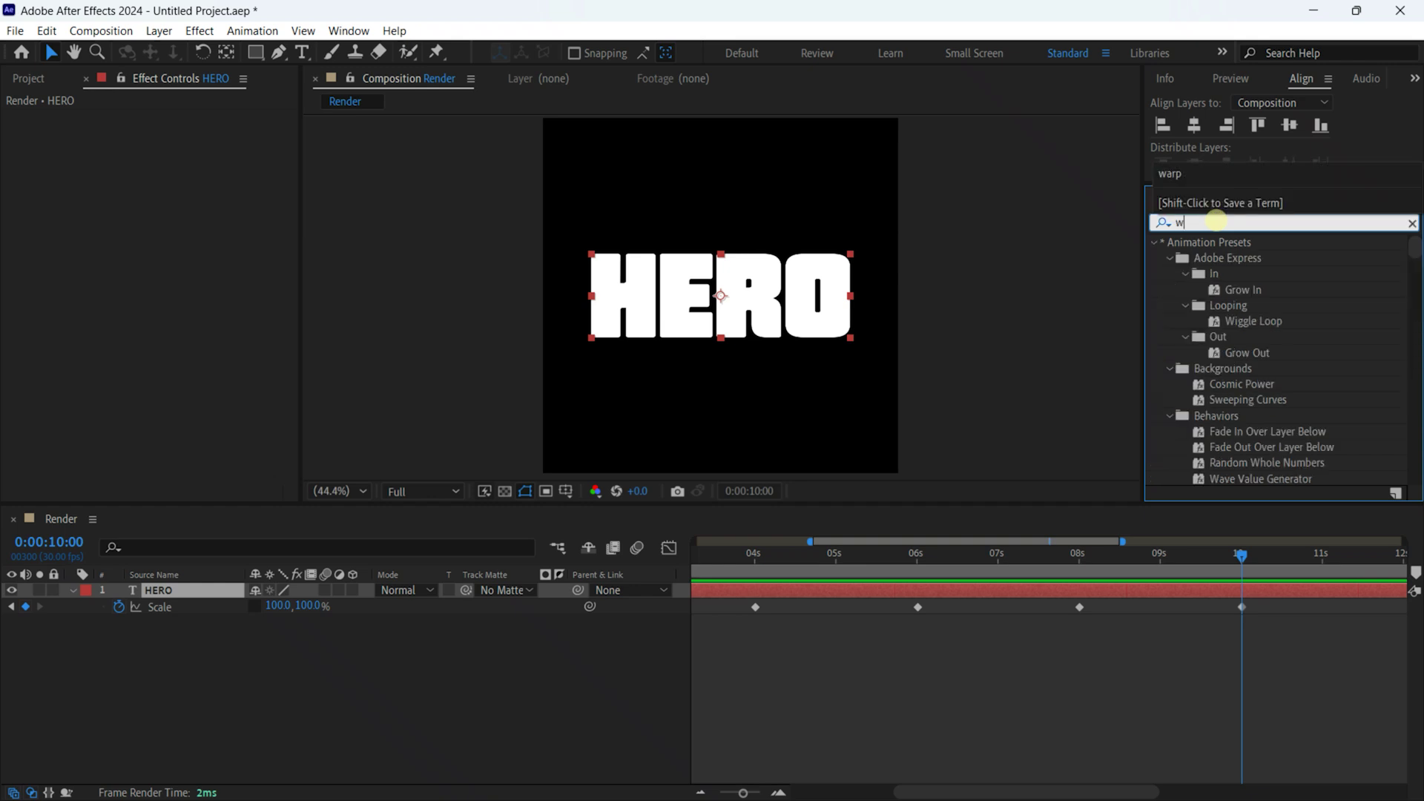
text(arp)
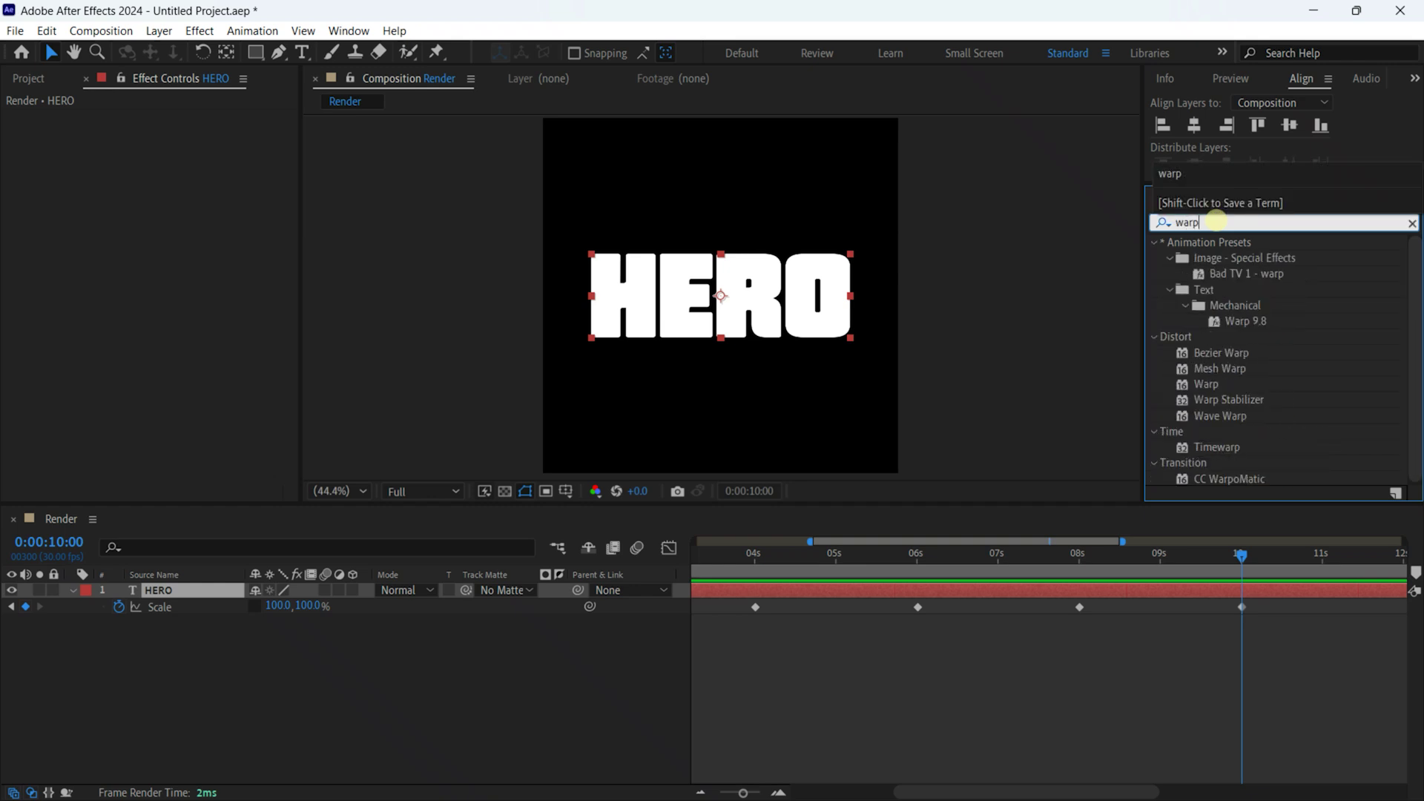
double_click(1203, 385)
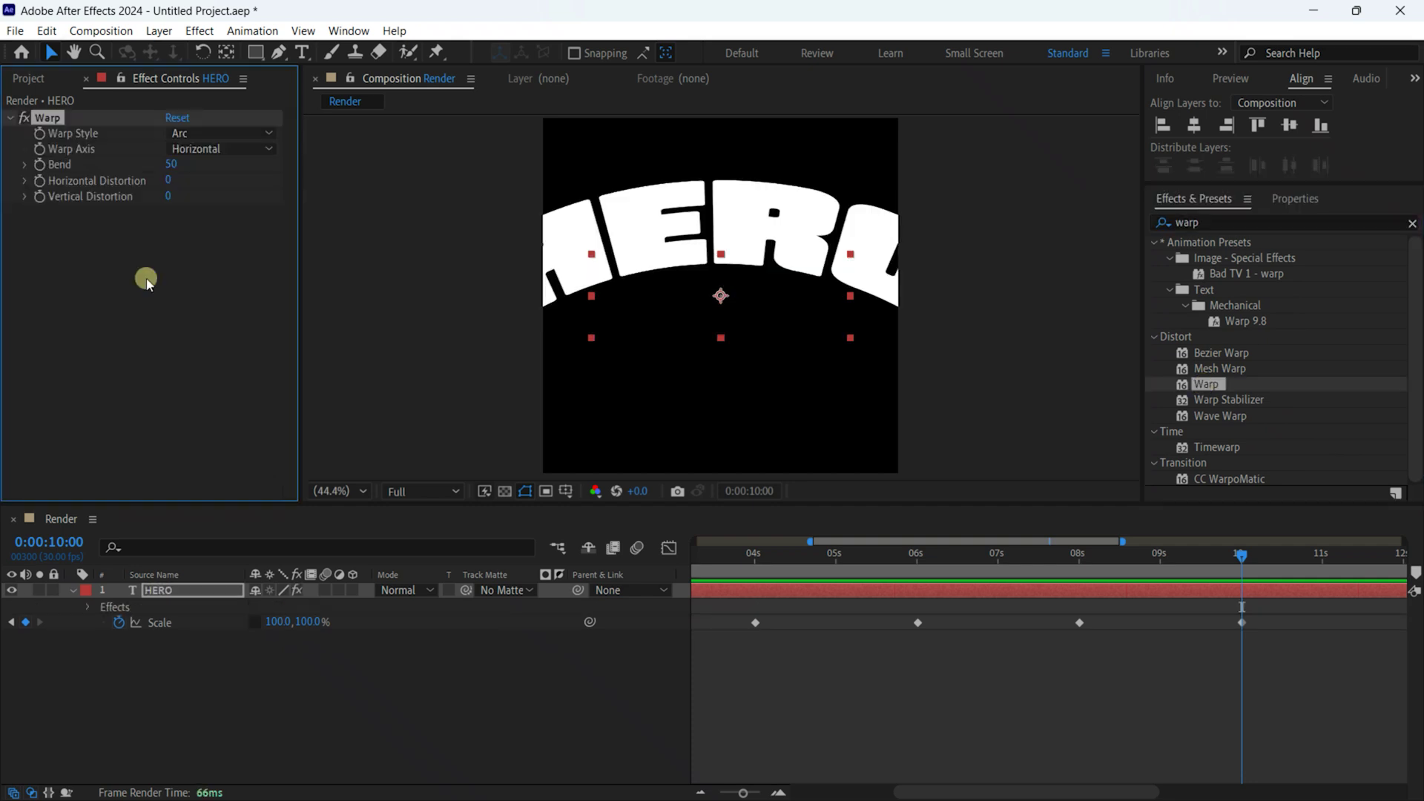
Set the Warp Bend value to 0.
click(171, 164)
text(0)
key(Return)
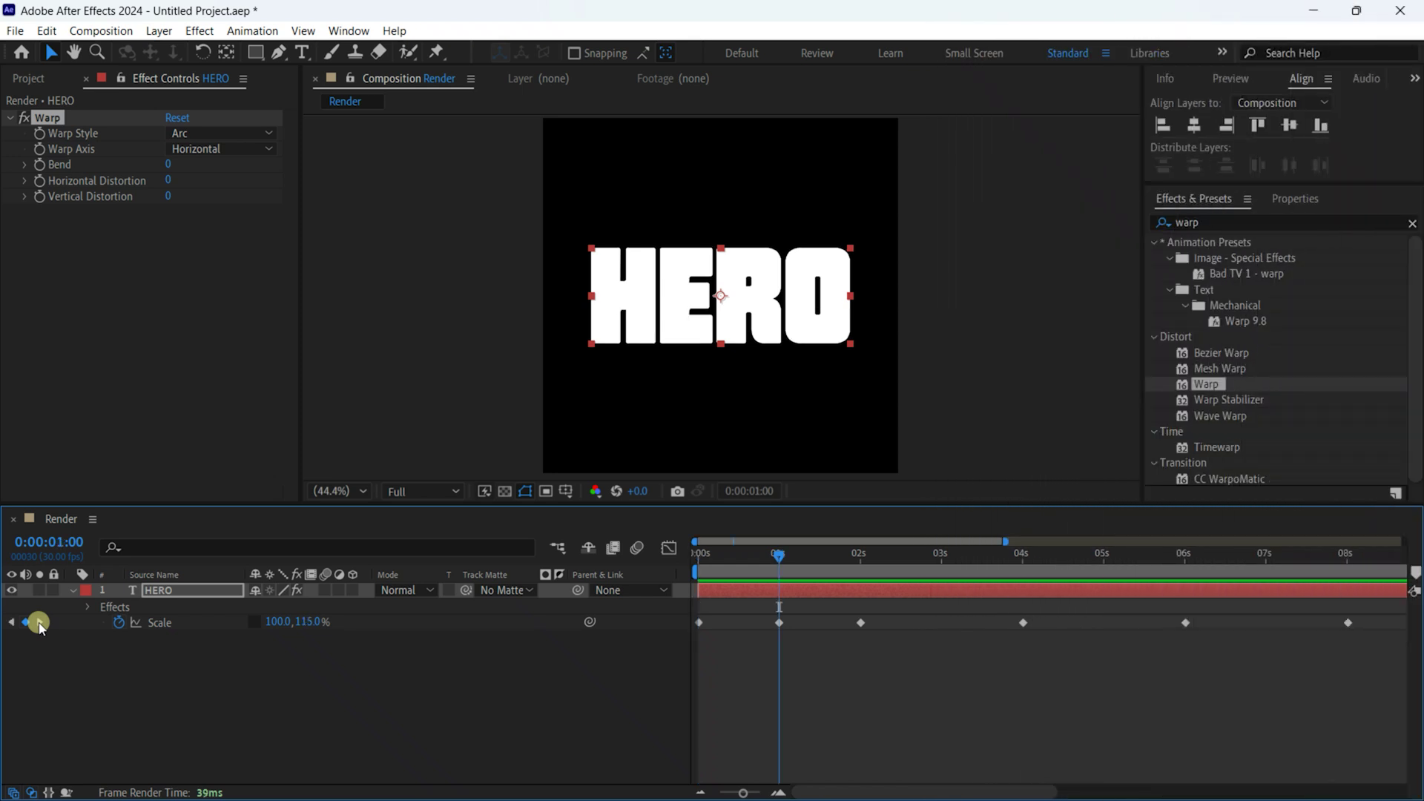
Keyframe Warp Horizontal Distortion at 2 seconds, then set -100 at 4 seconds.
click(39, 623)
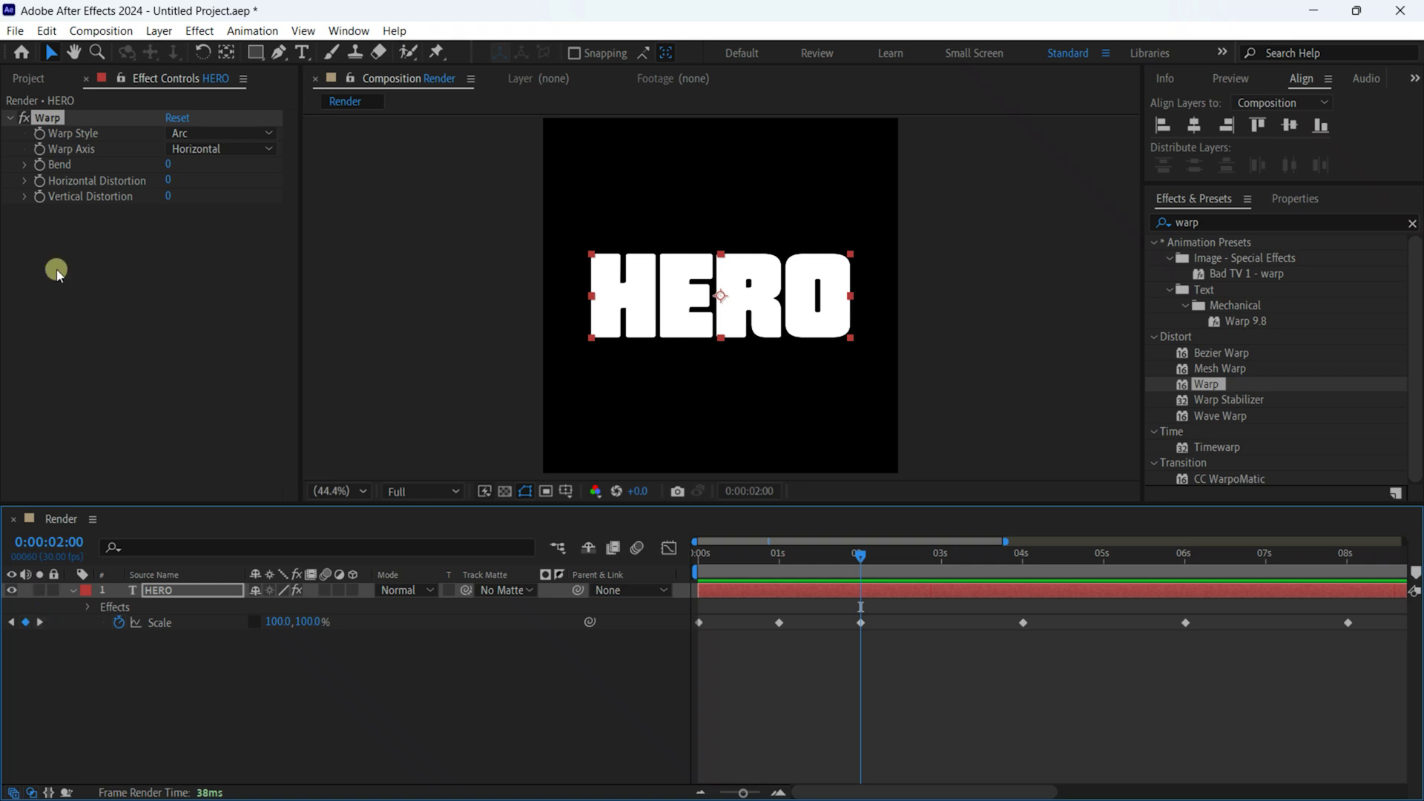
click(39, 182)
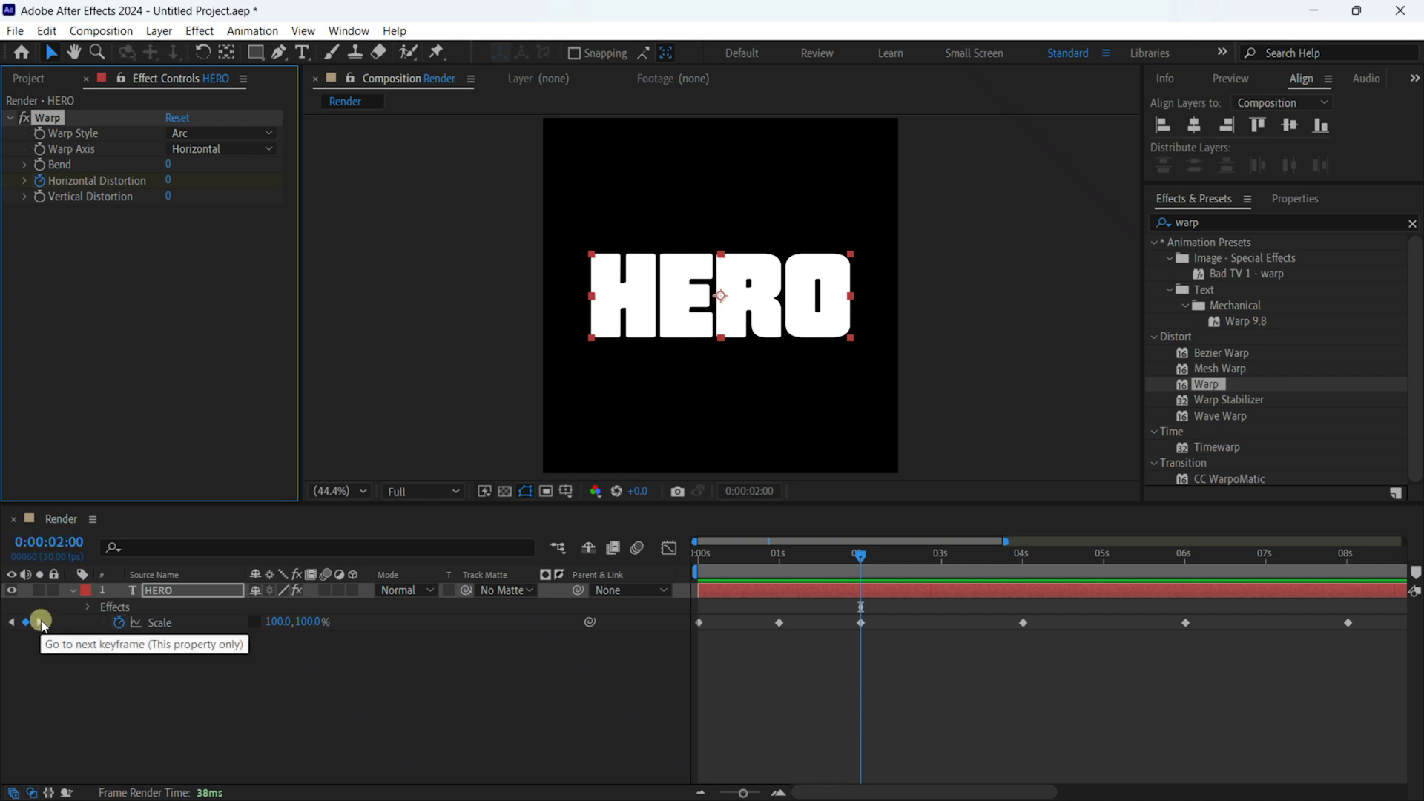
click(40, 623)
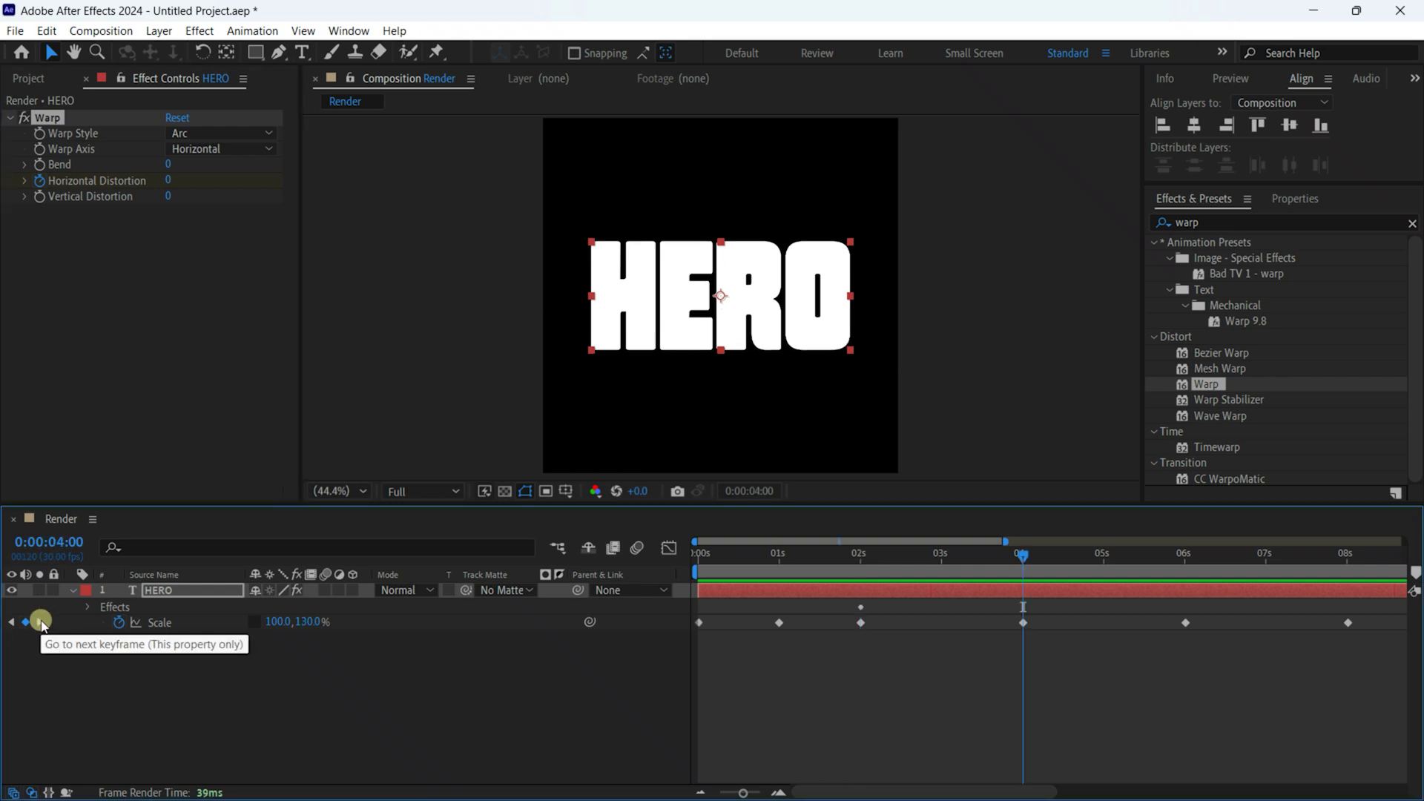
click(168, 180)
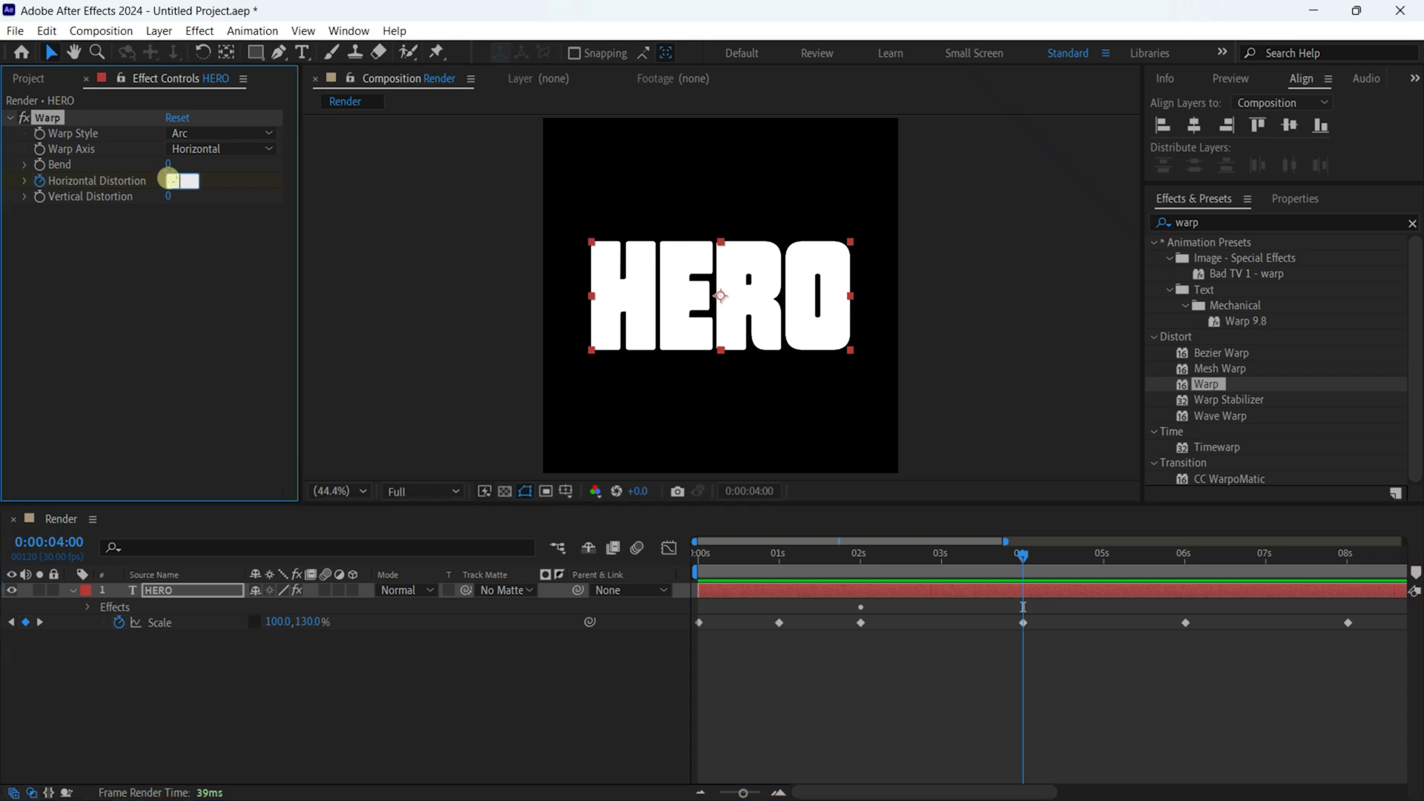
text(100)
double_click(170, 180)
key(Return)
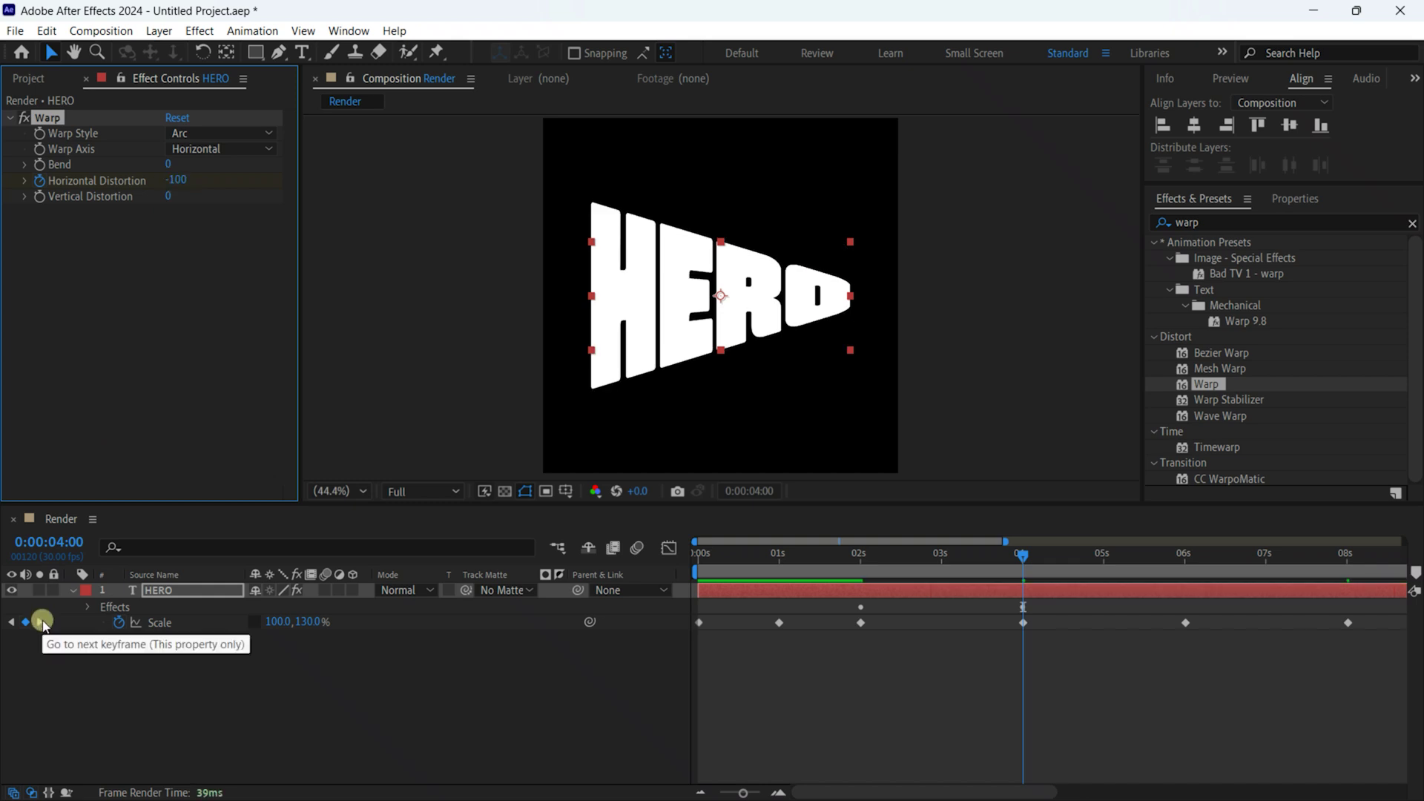
Keyframe Horizontal Distortion at 0 at 6 seconds, 100 at 8, and 0 at 10.
click(40, 622)
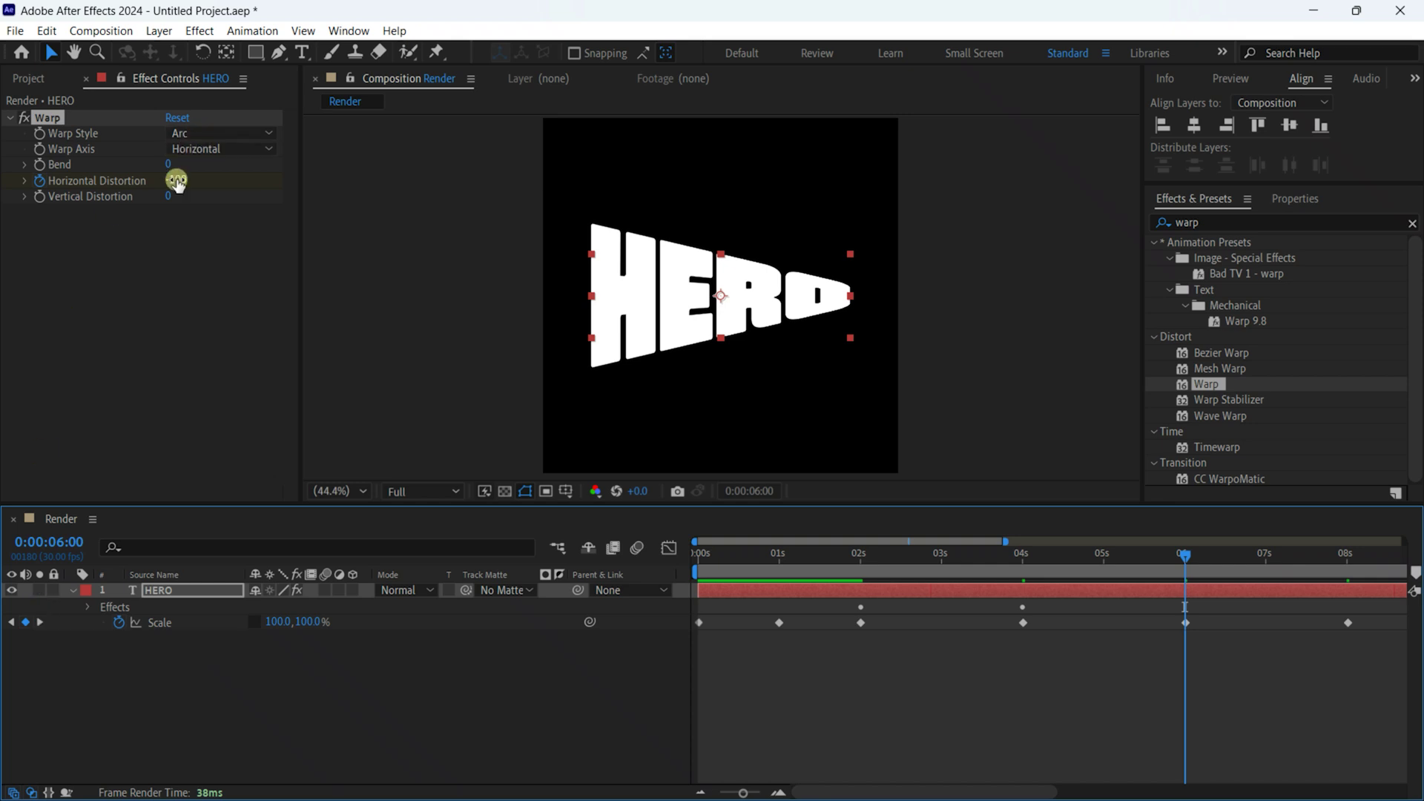
click(176, 182)
text(0)
key(Return)
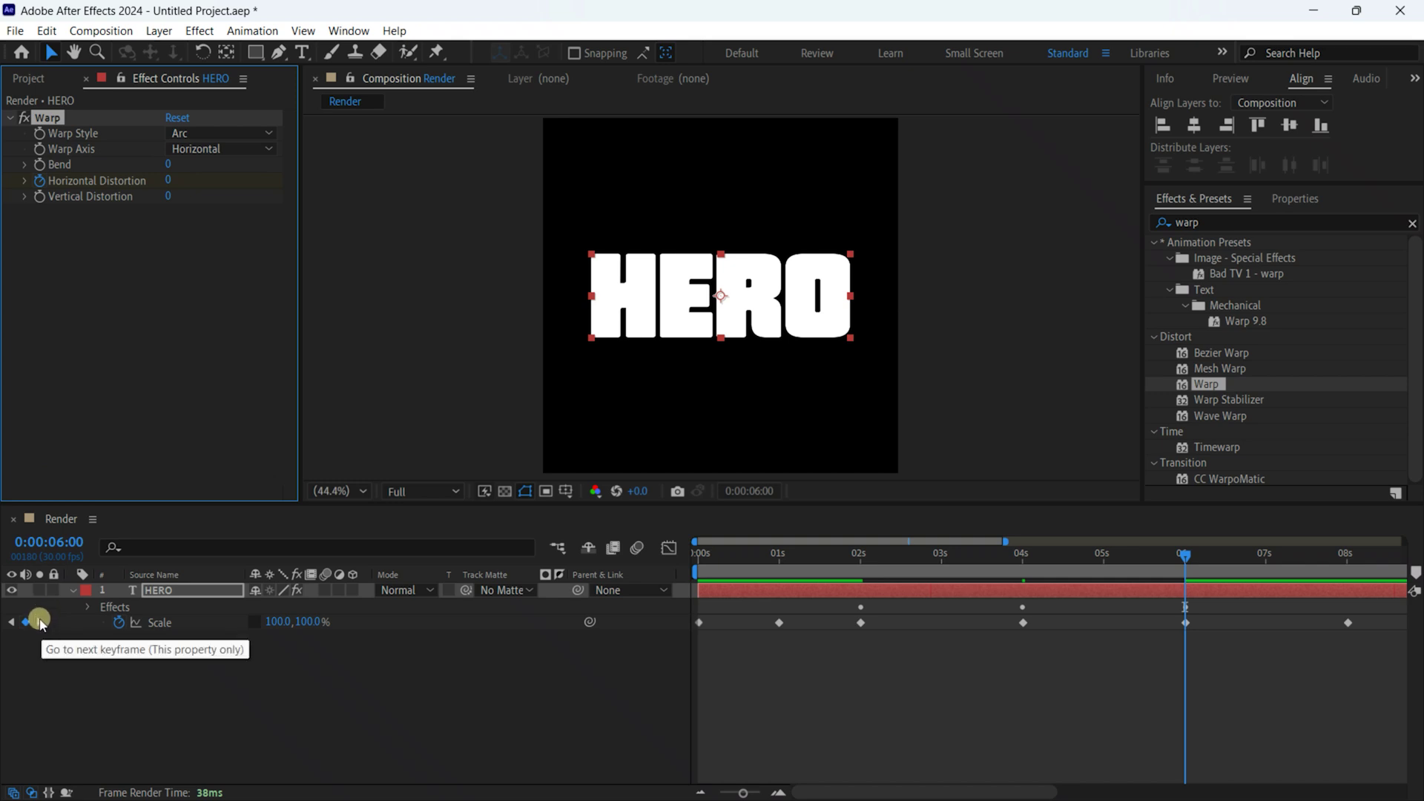
click(40, 623)
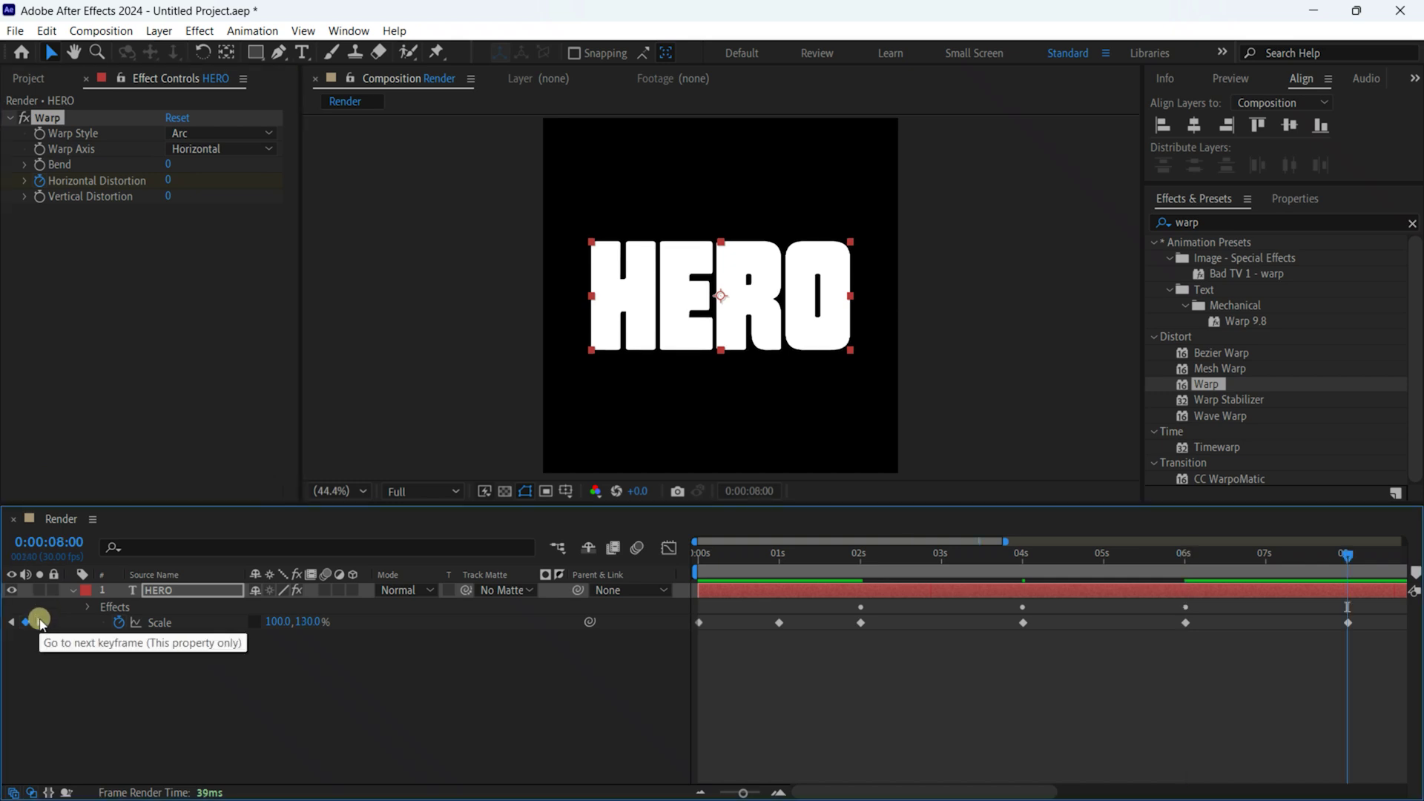
click(169, 181)
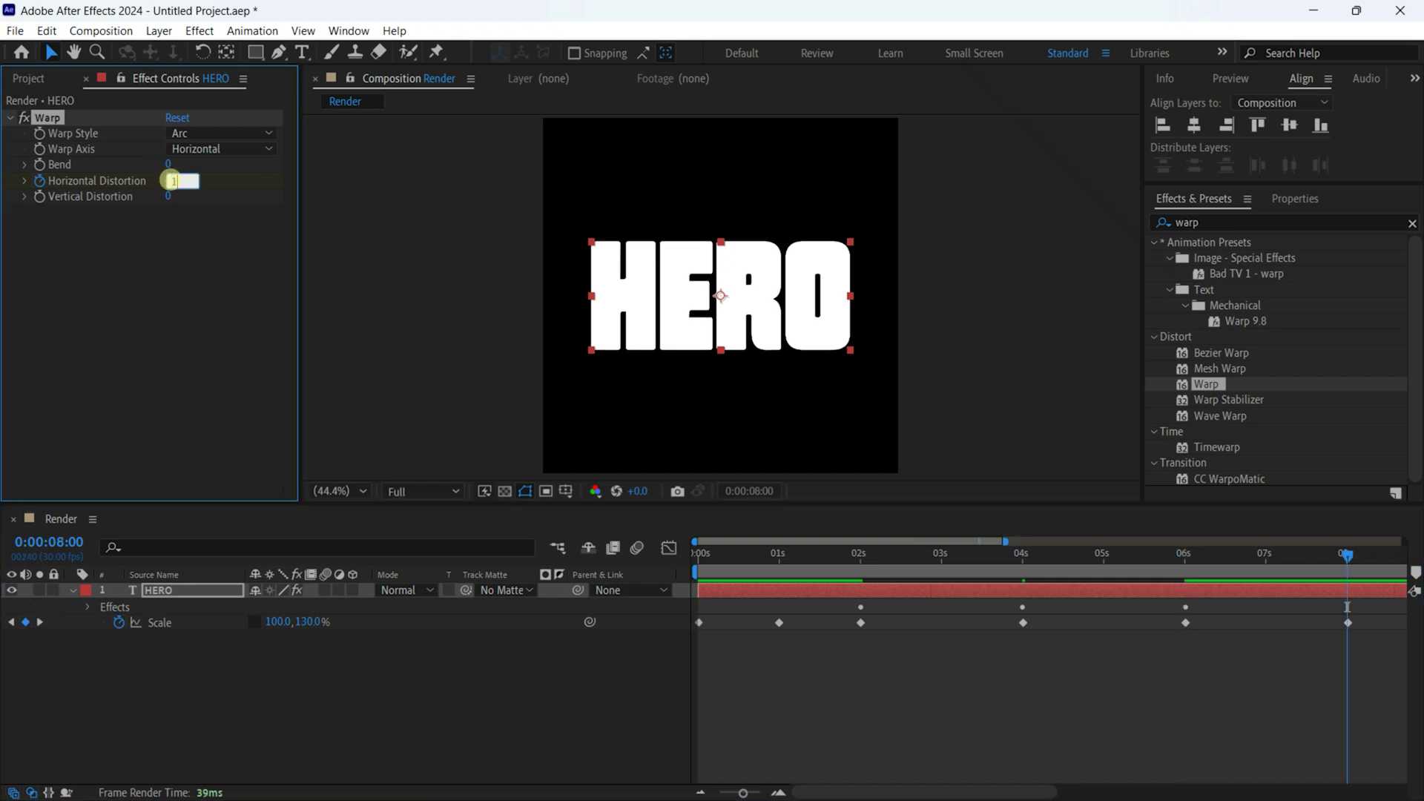
text(100)
key(Return)
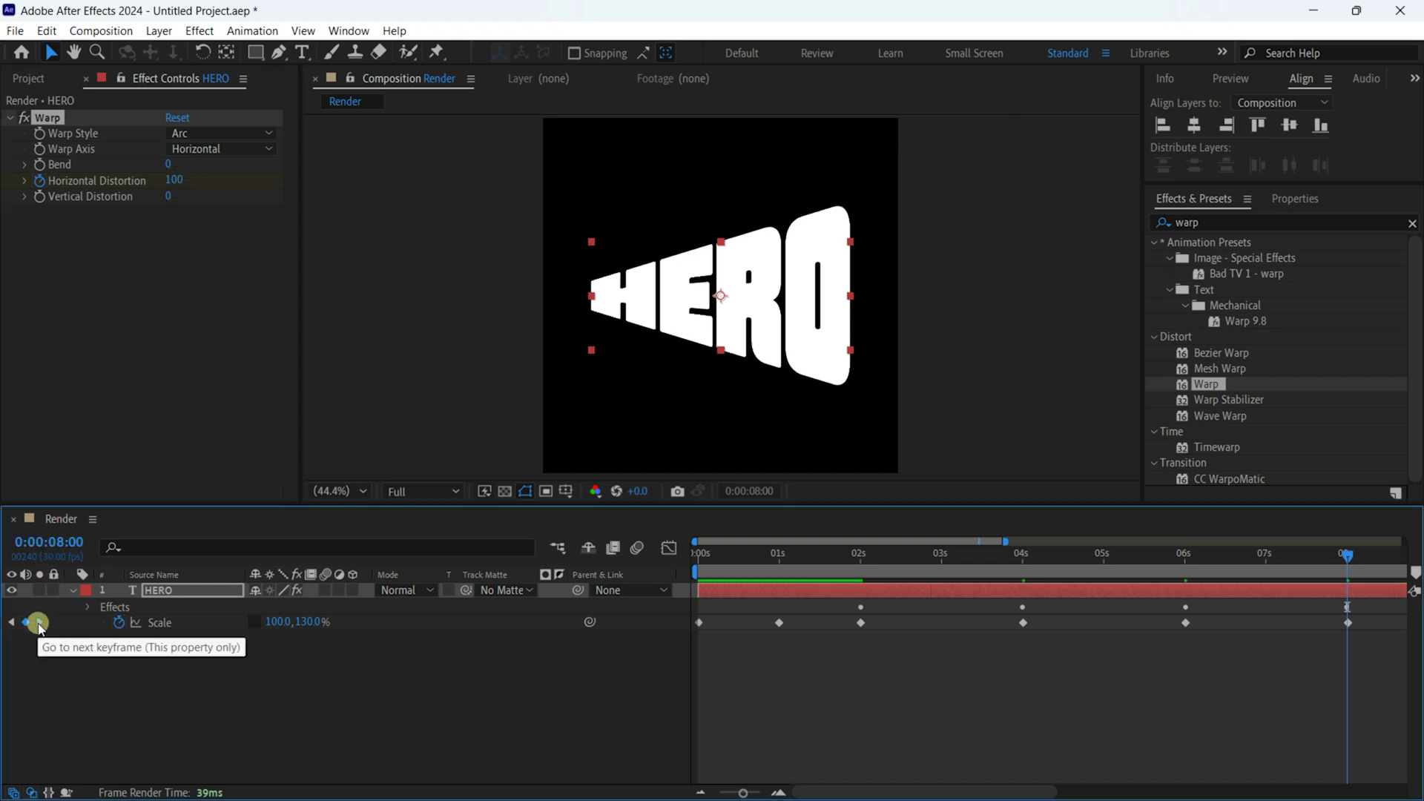
click(38, 624)
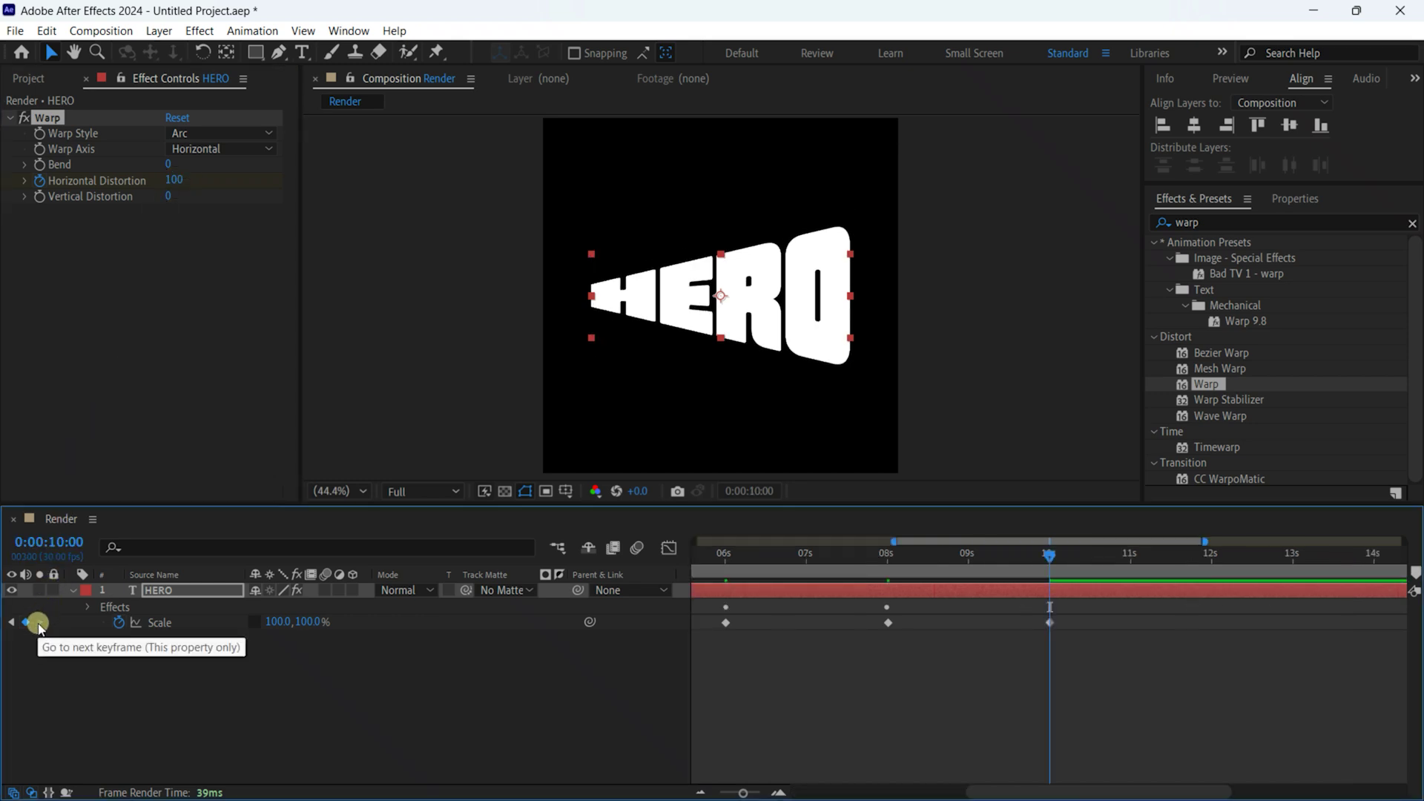
click(172, 179)
text(0)
key(Return)
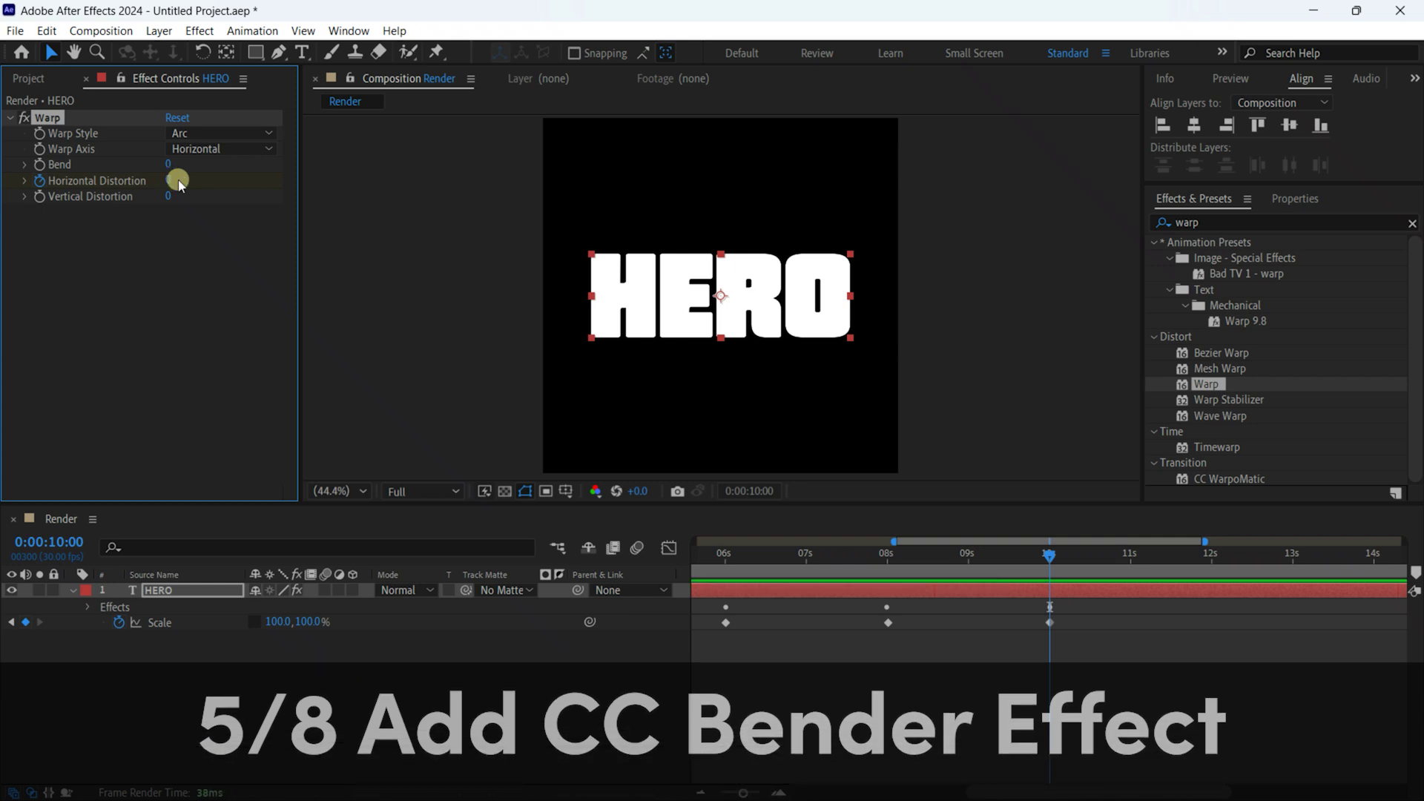
Search Effects & Presets for cc bender and apply CC Bender to the HERO layer.
click(1230, 222)
key(ctrl+a)
key(BackSpace)
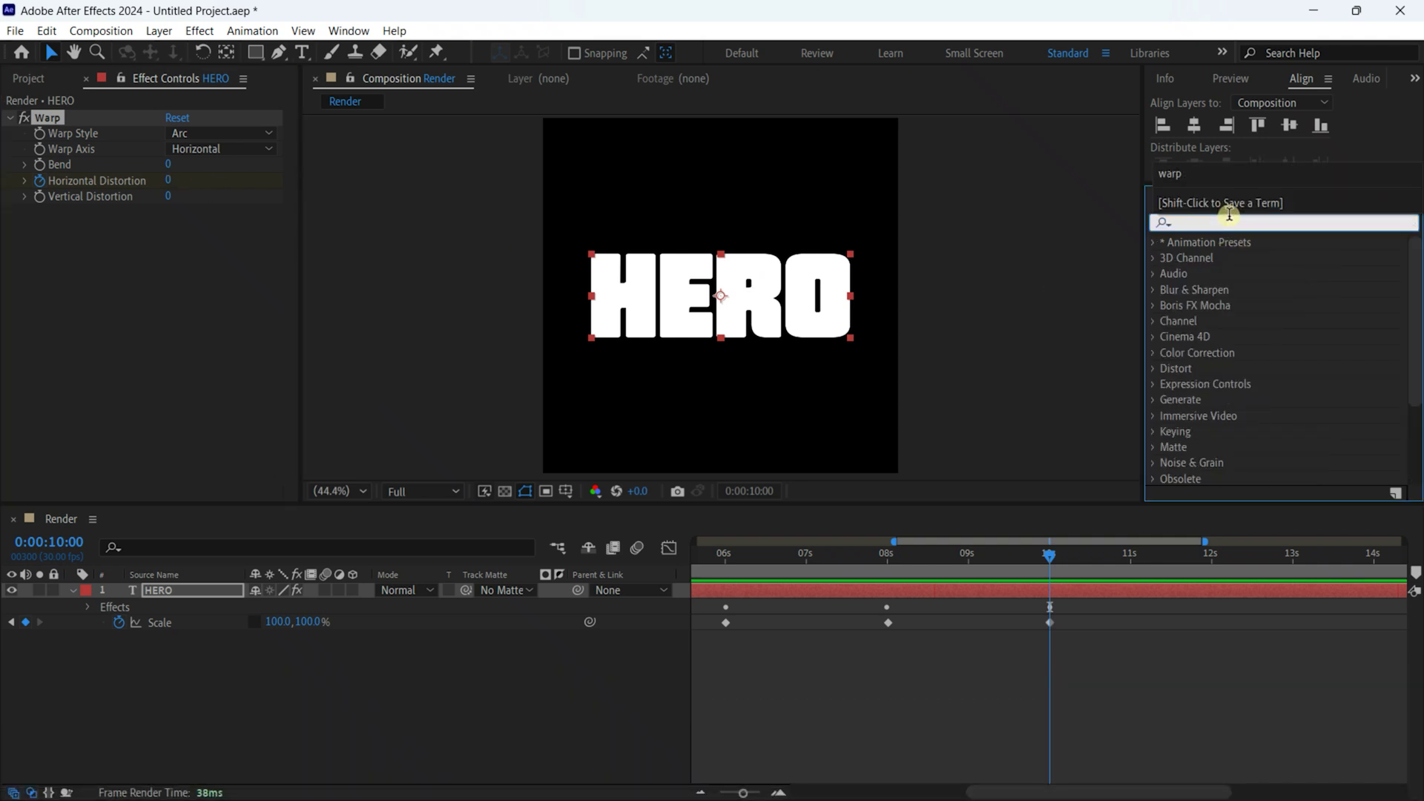
text(cc)
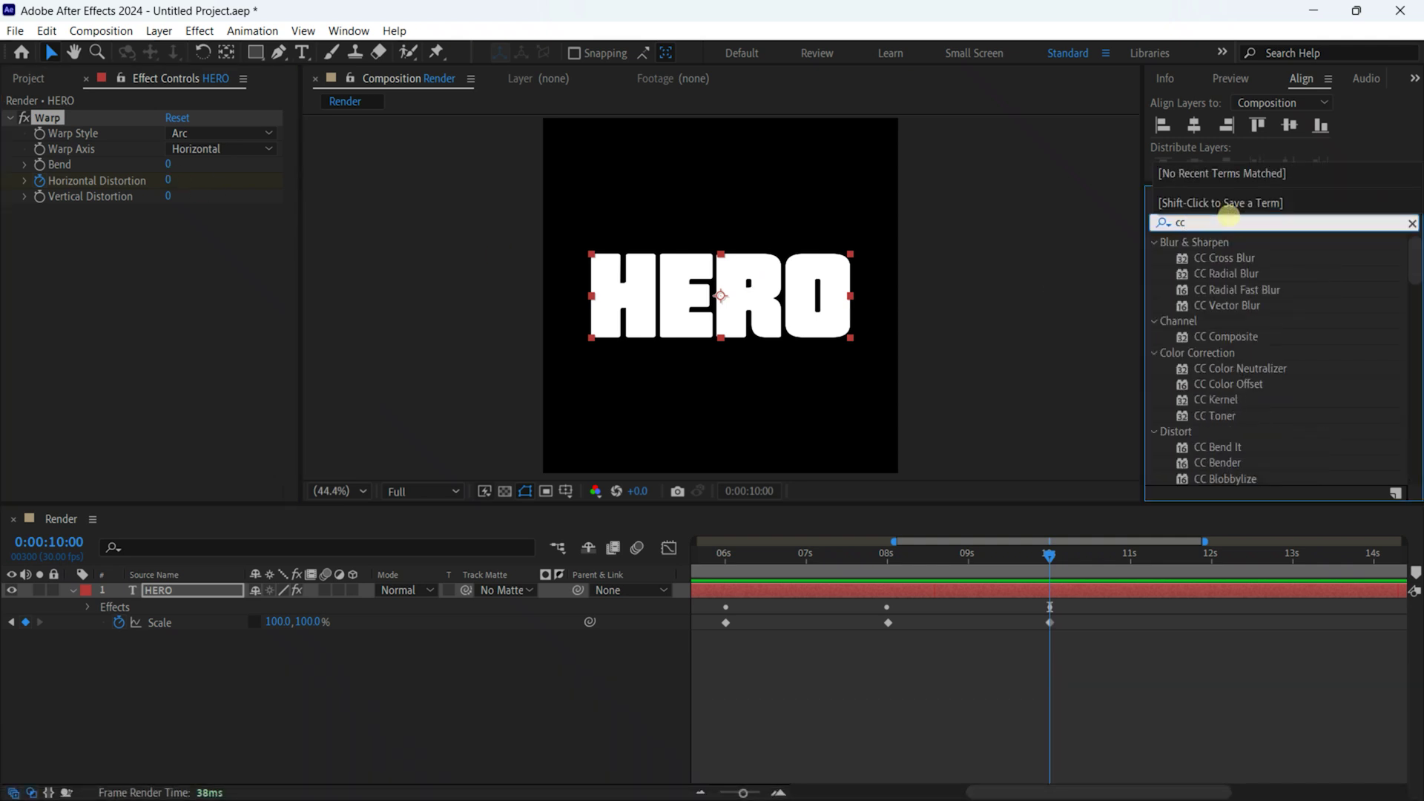
text( bender)
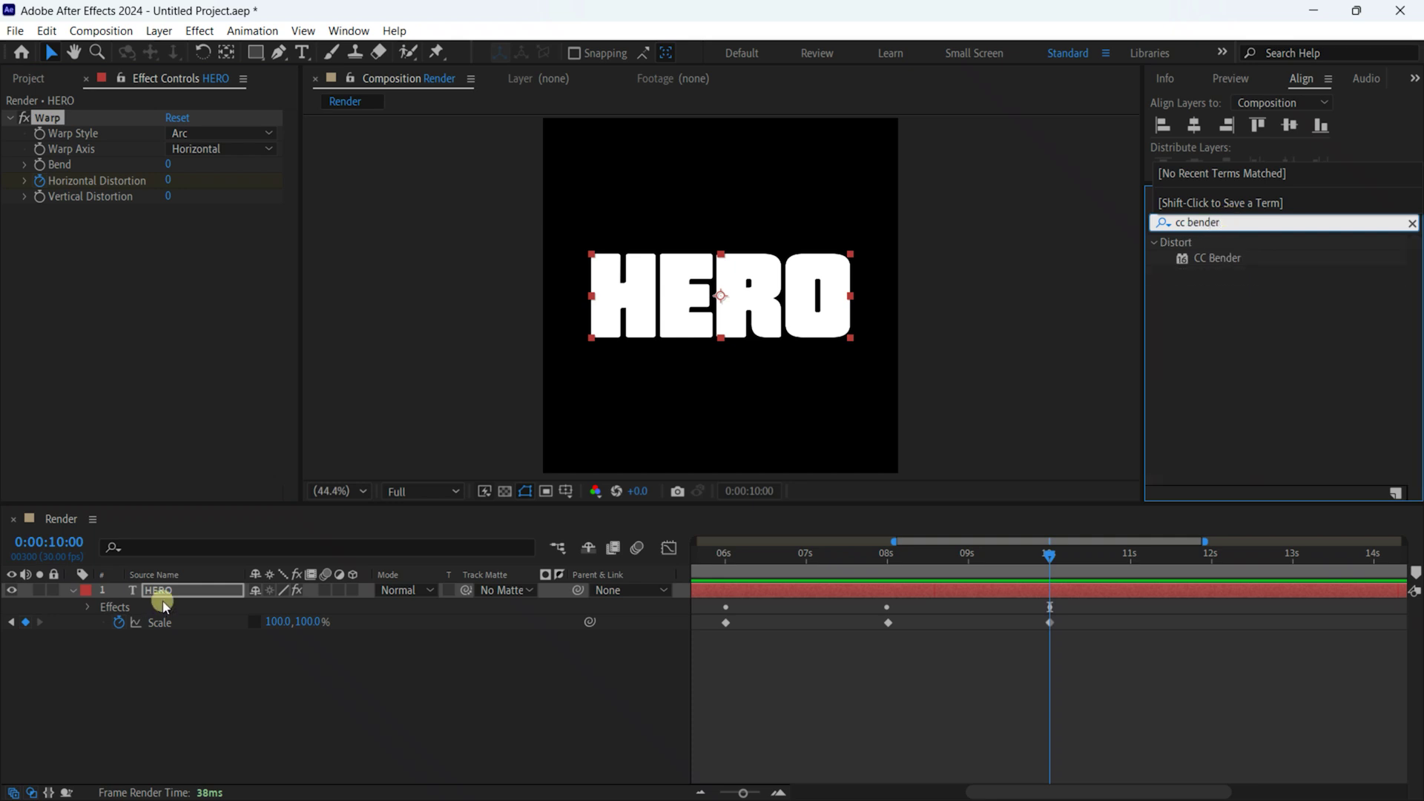
click(161, 590)
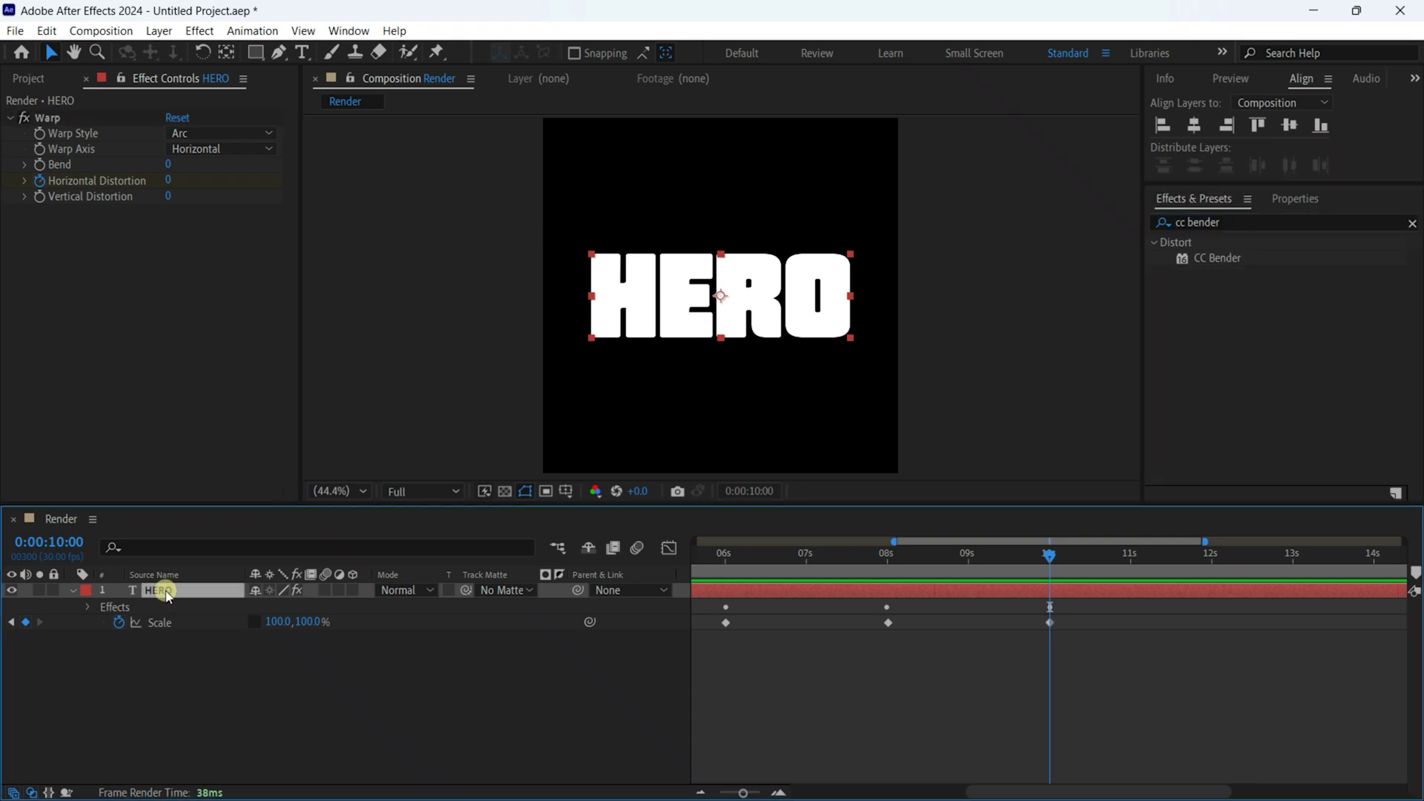
double_click(1222, 261)
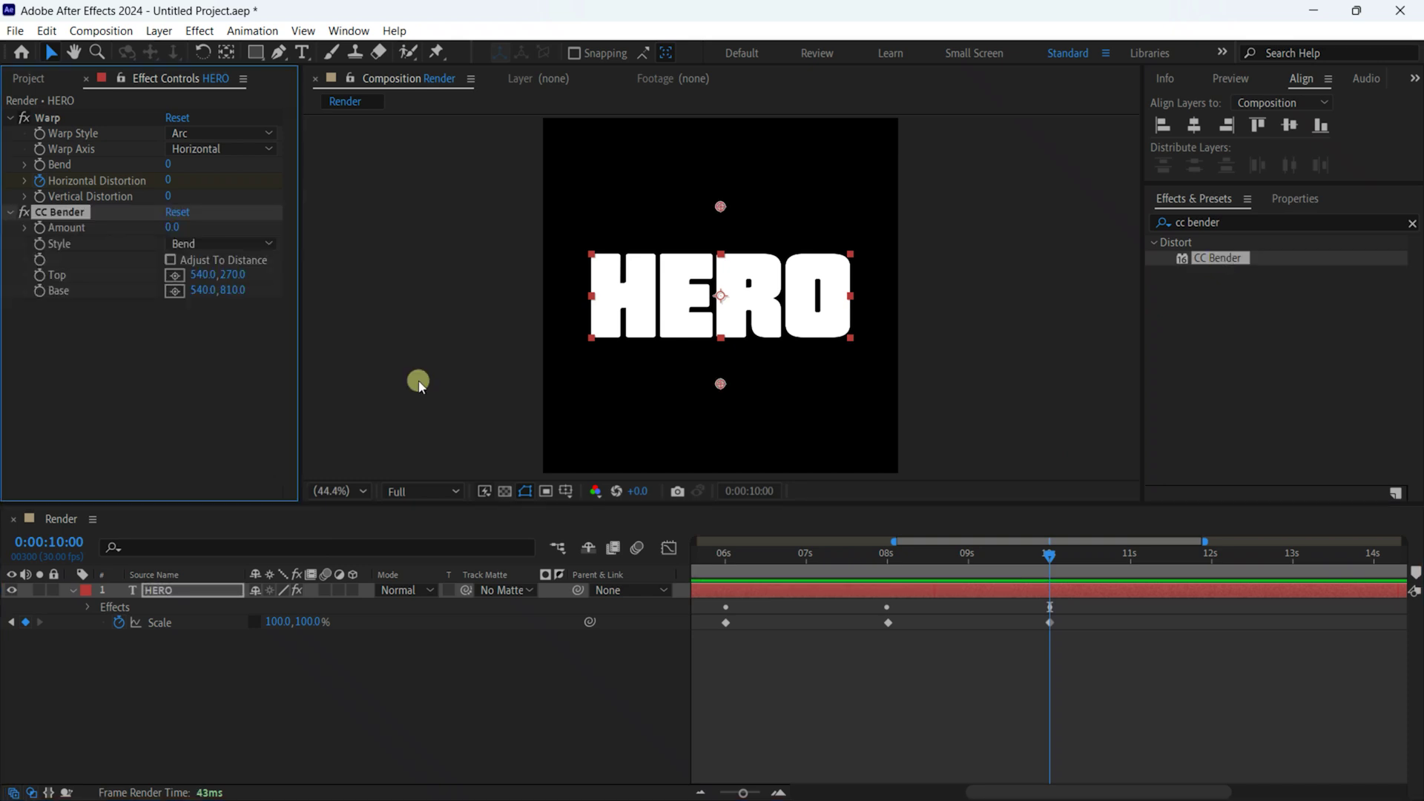
Choose Marilyn from the CC Bender Style dropdown, leaving Amount at 0.
click(257, 246)
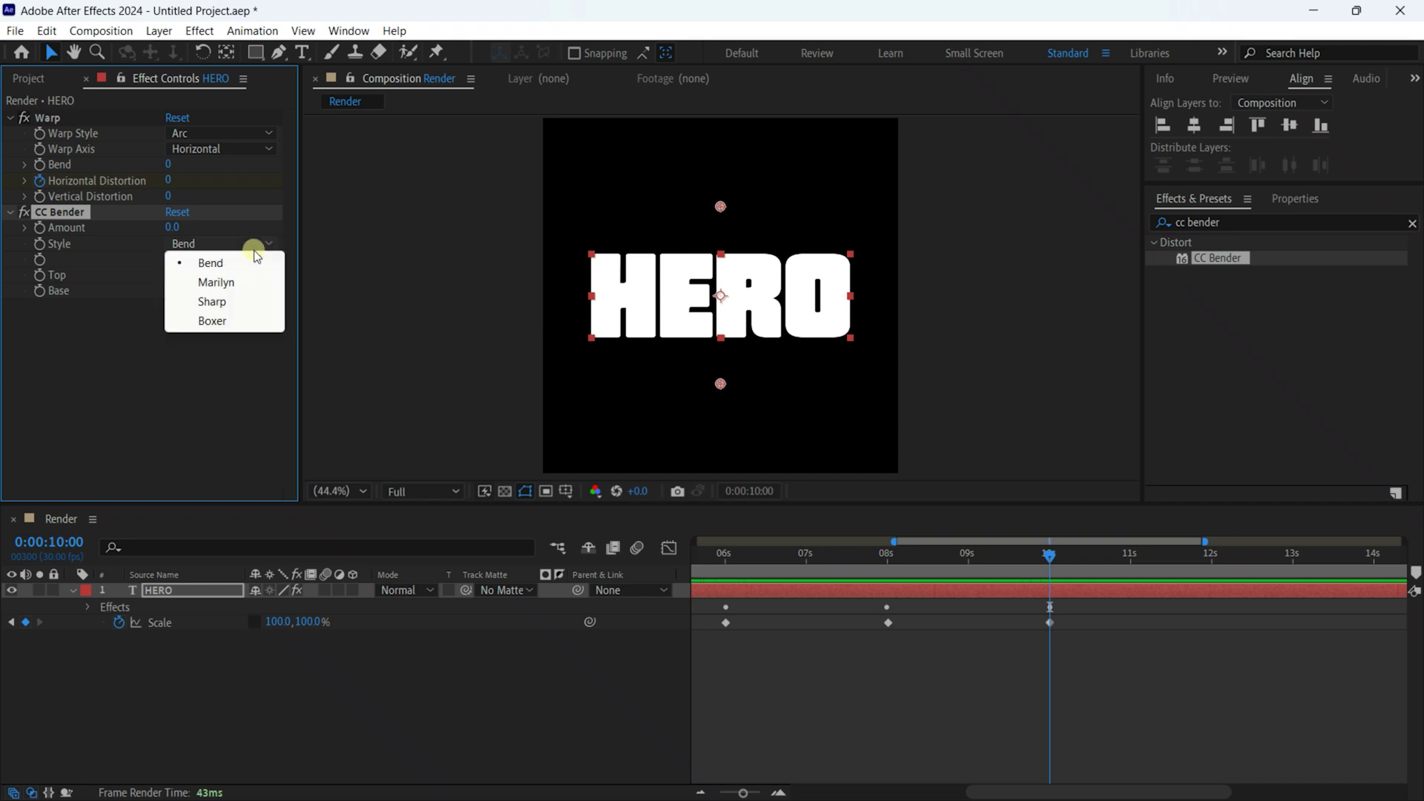
click(216, 282)
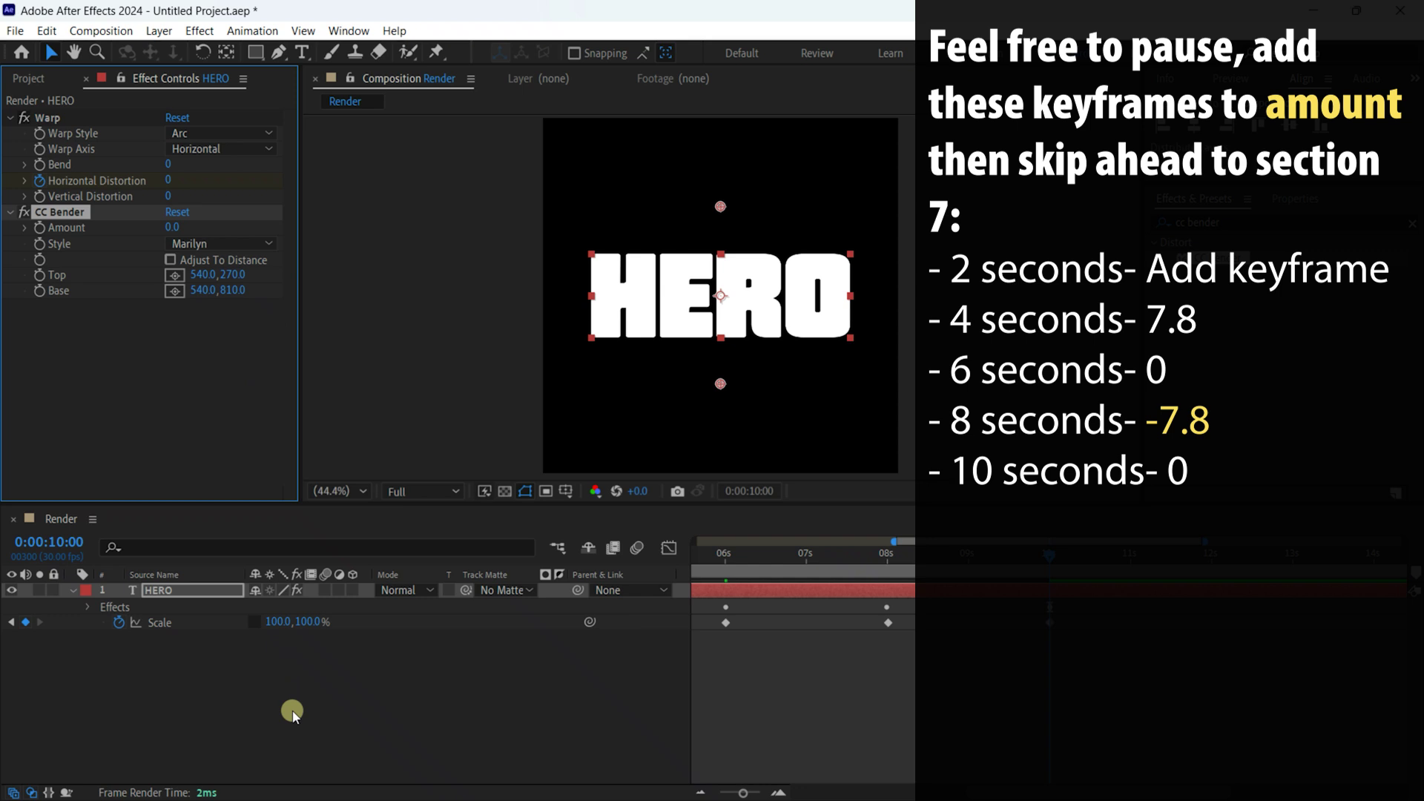
Step back to the 2-second keyframe and start keyframing CC Bender Amount at 0.
click(16, 623)
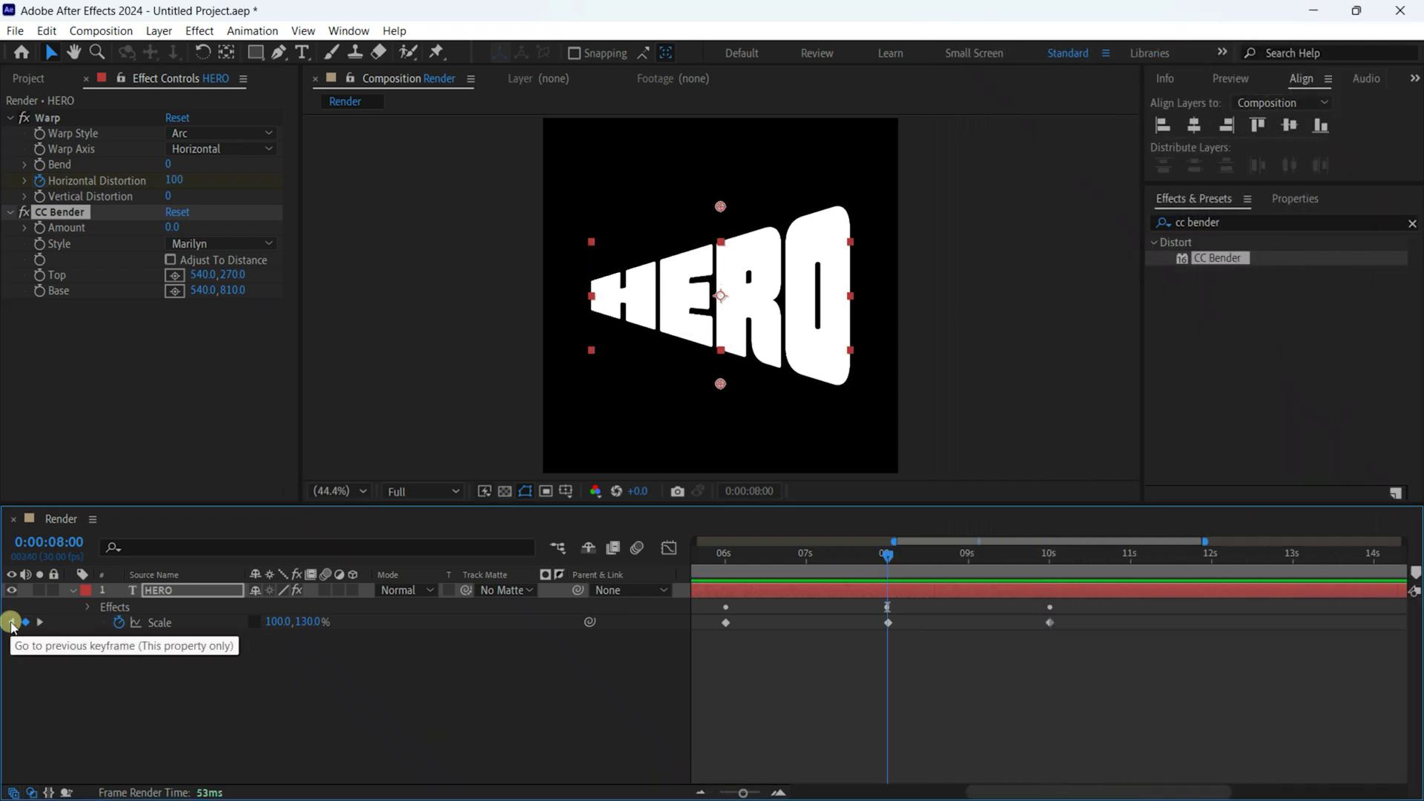
click(16, 623)
click(15, 623)
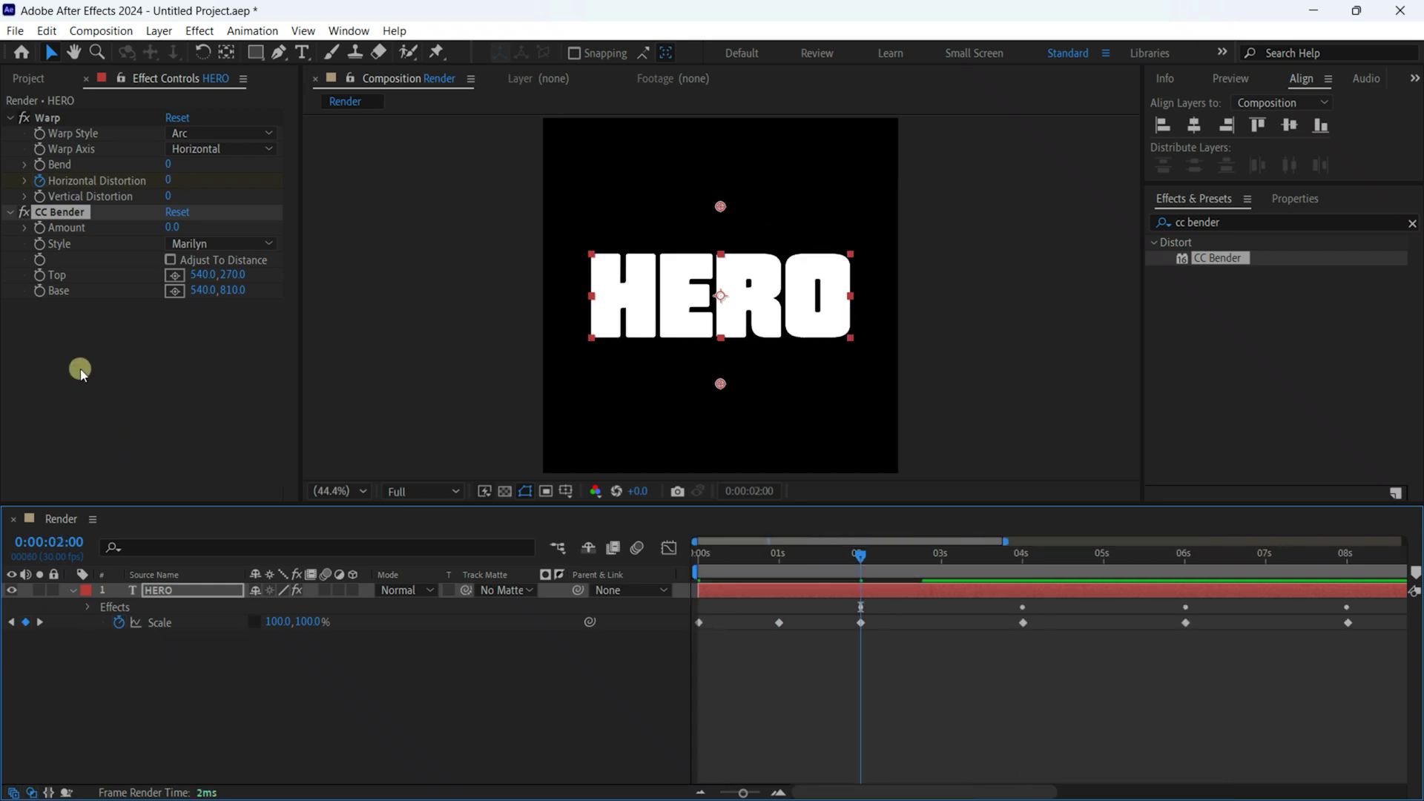
click(37, 228)
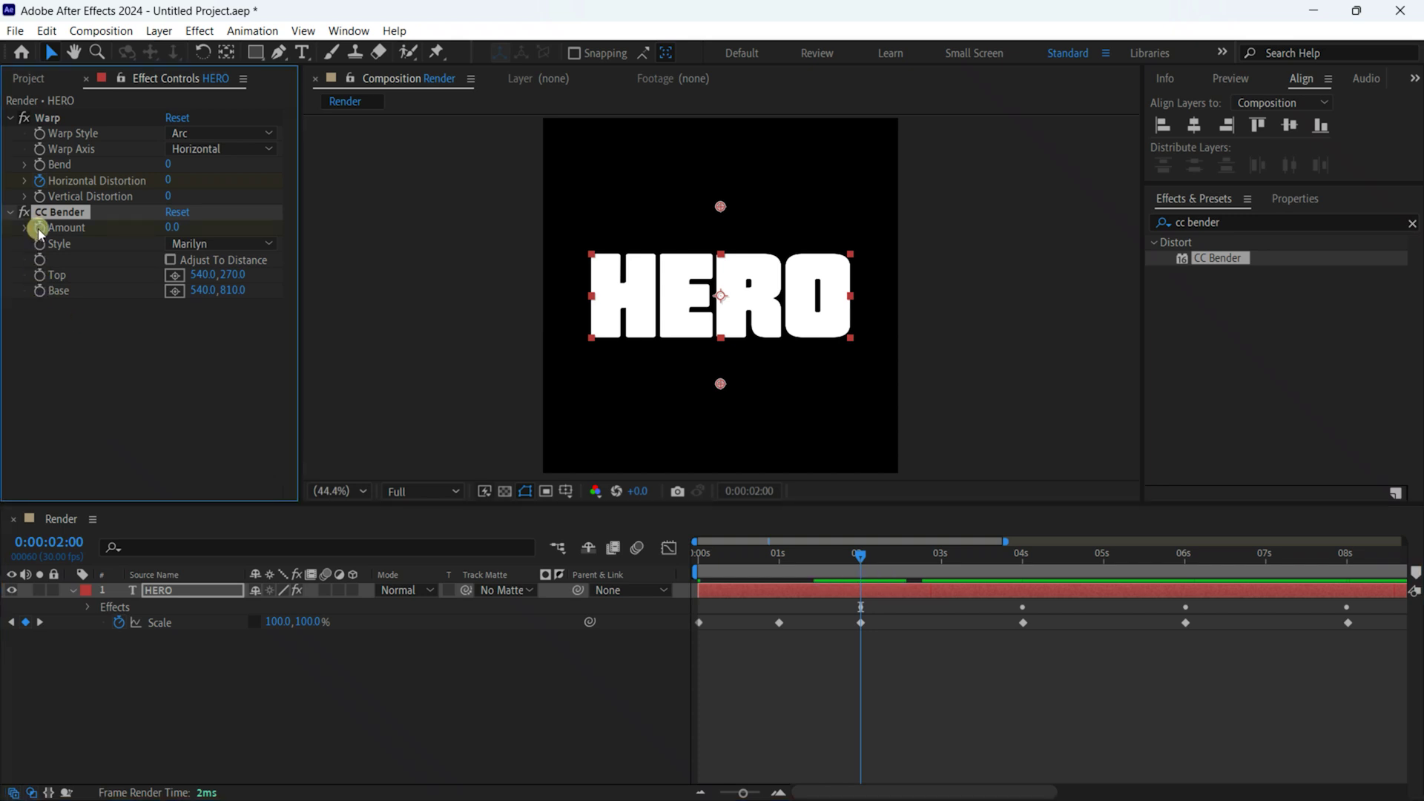
Set CC Bender Amount to 7.8 at 4 seconds and back to 0 at 6 seconds.
click(43, 625)
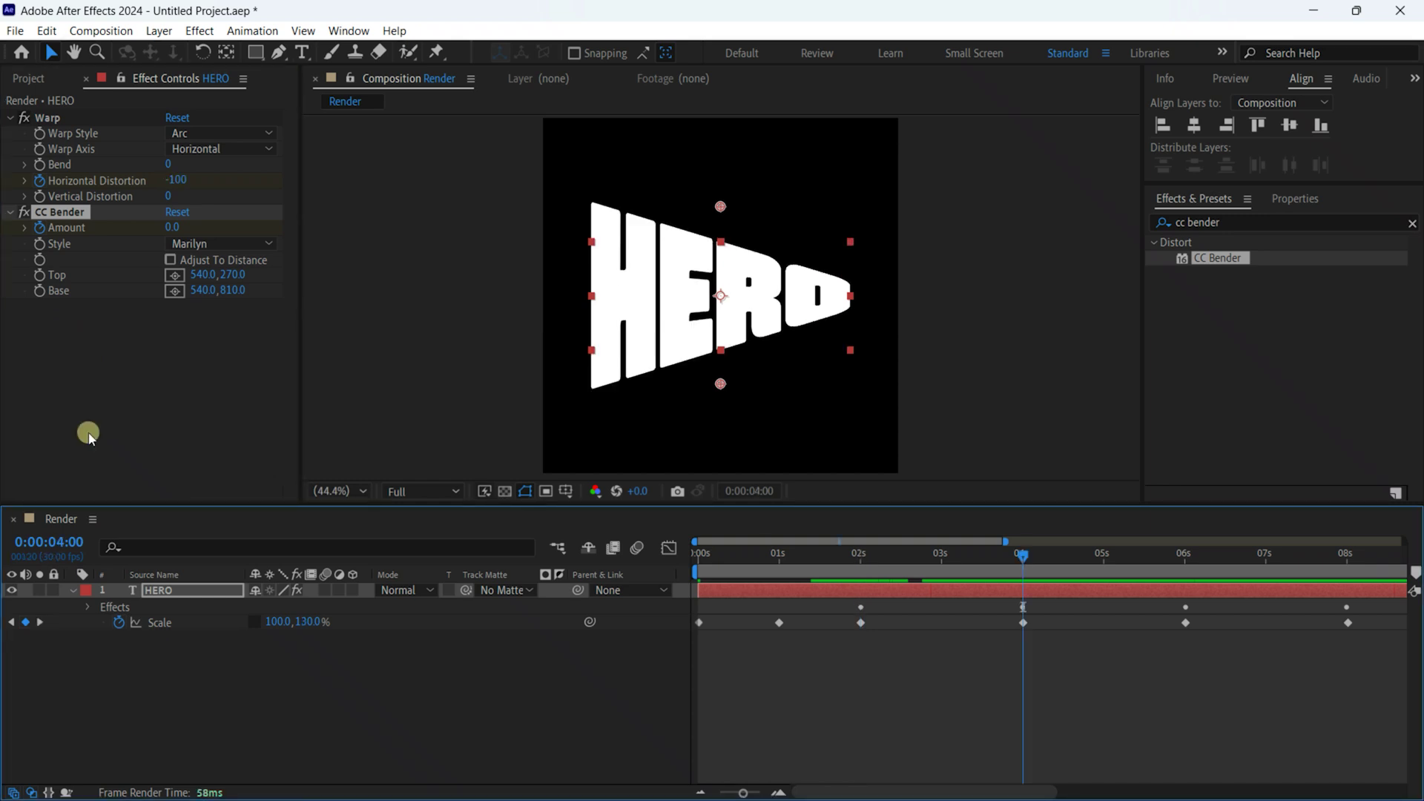
click(172, 229)
text(7.8)
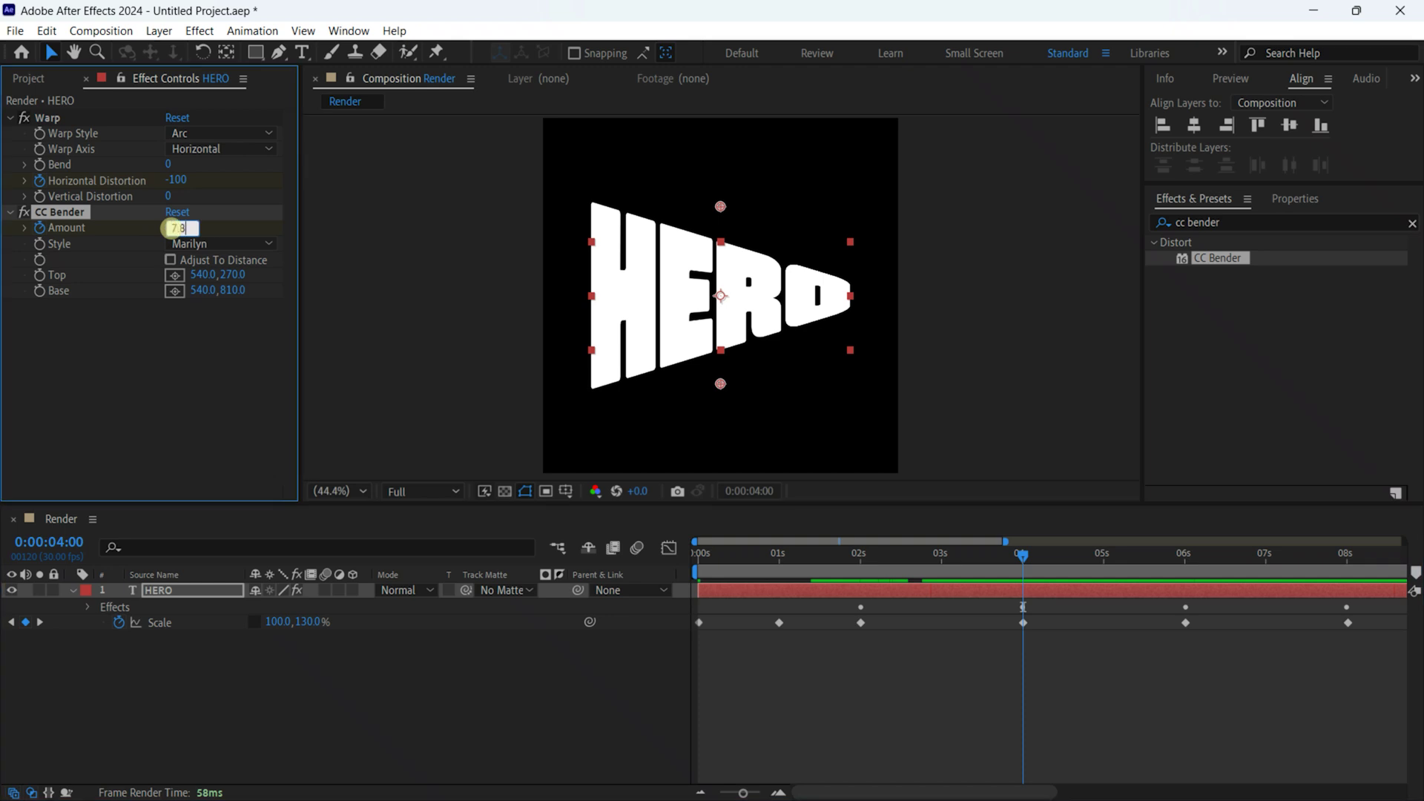
key(Return)
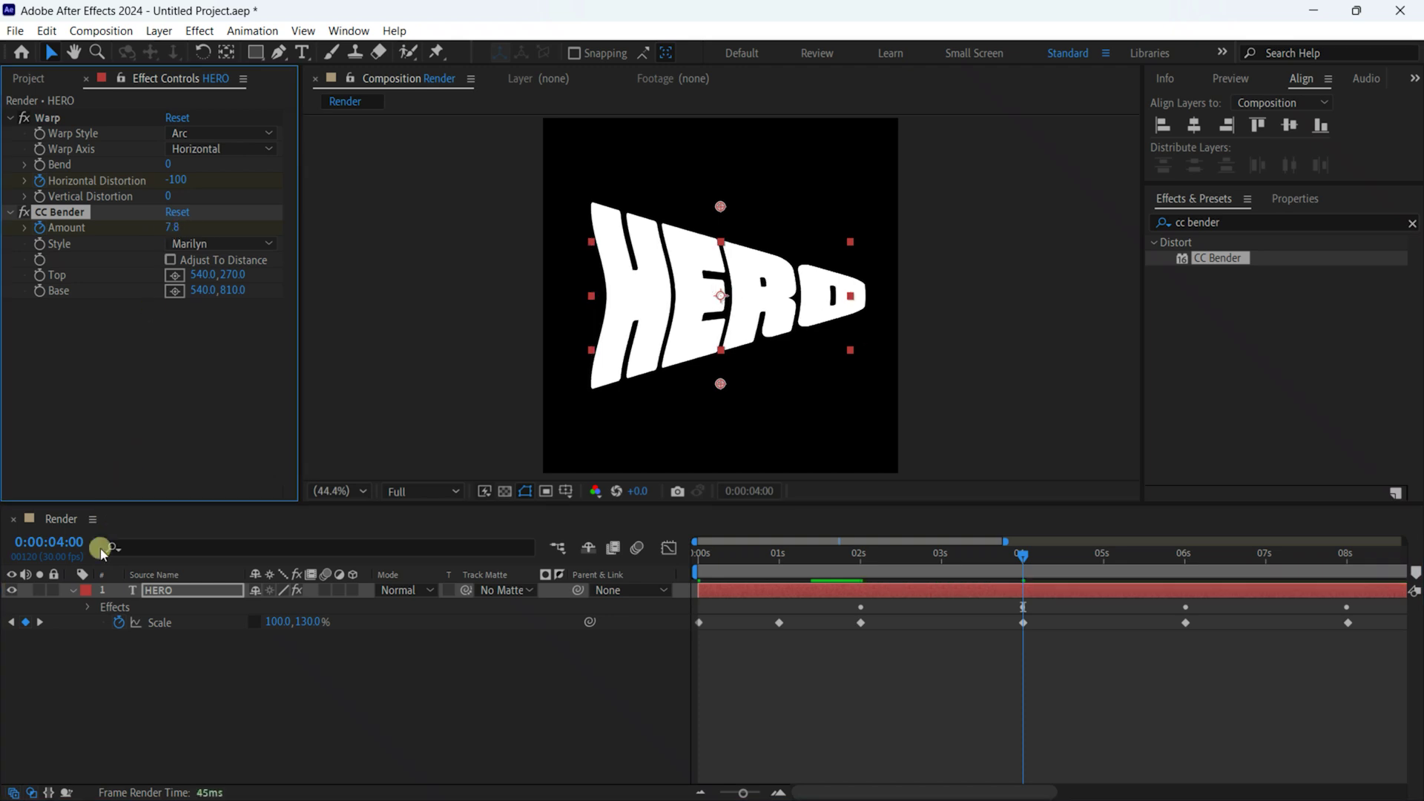
click(40, 623)
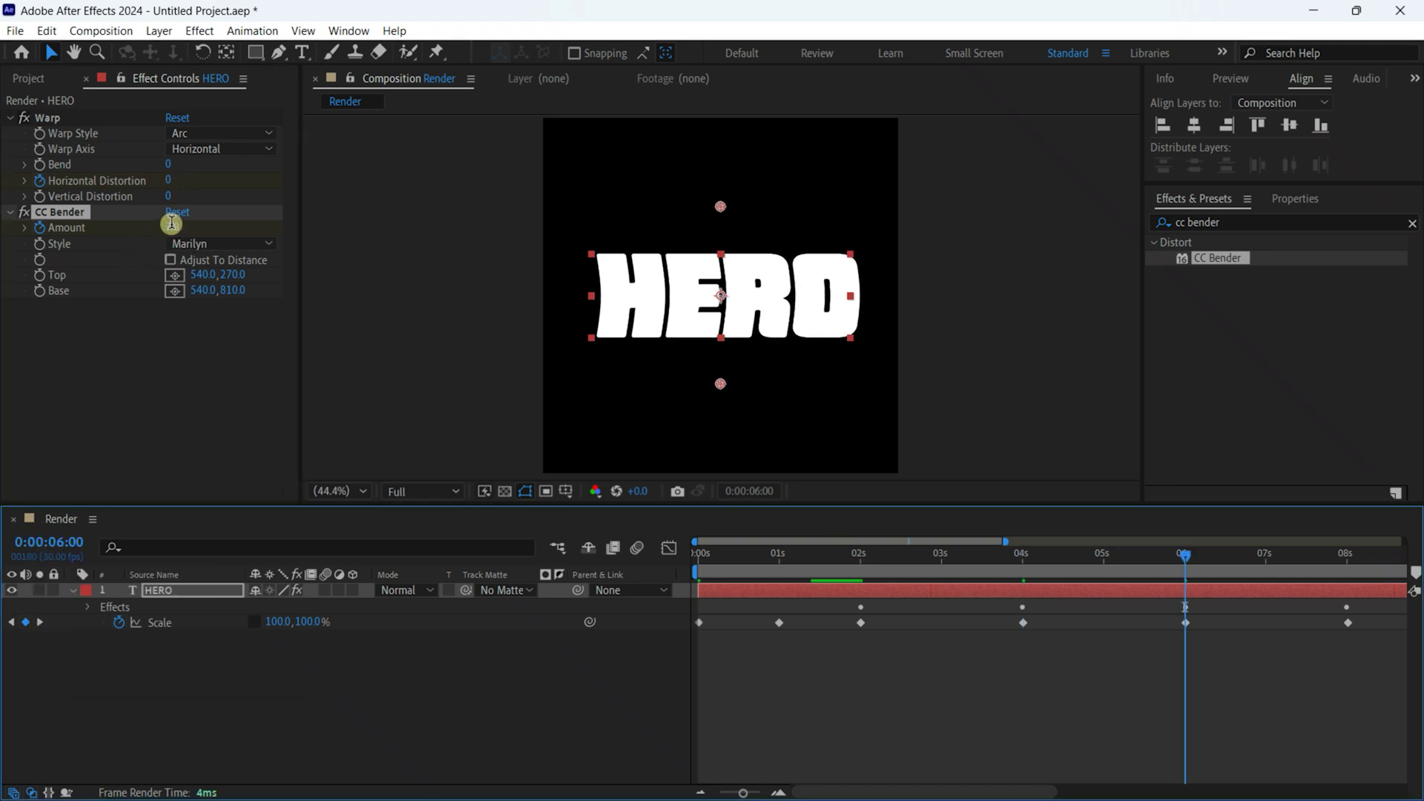
drag(171, 227, 173, 228)
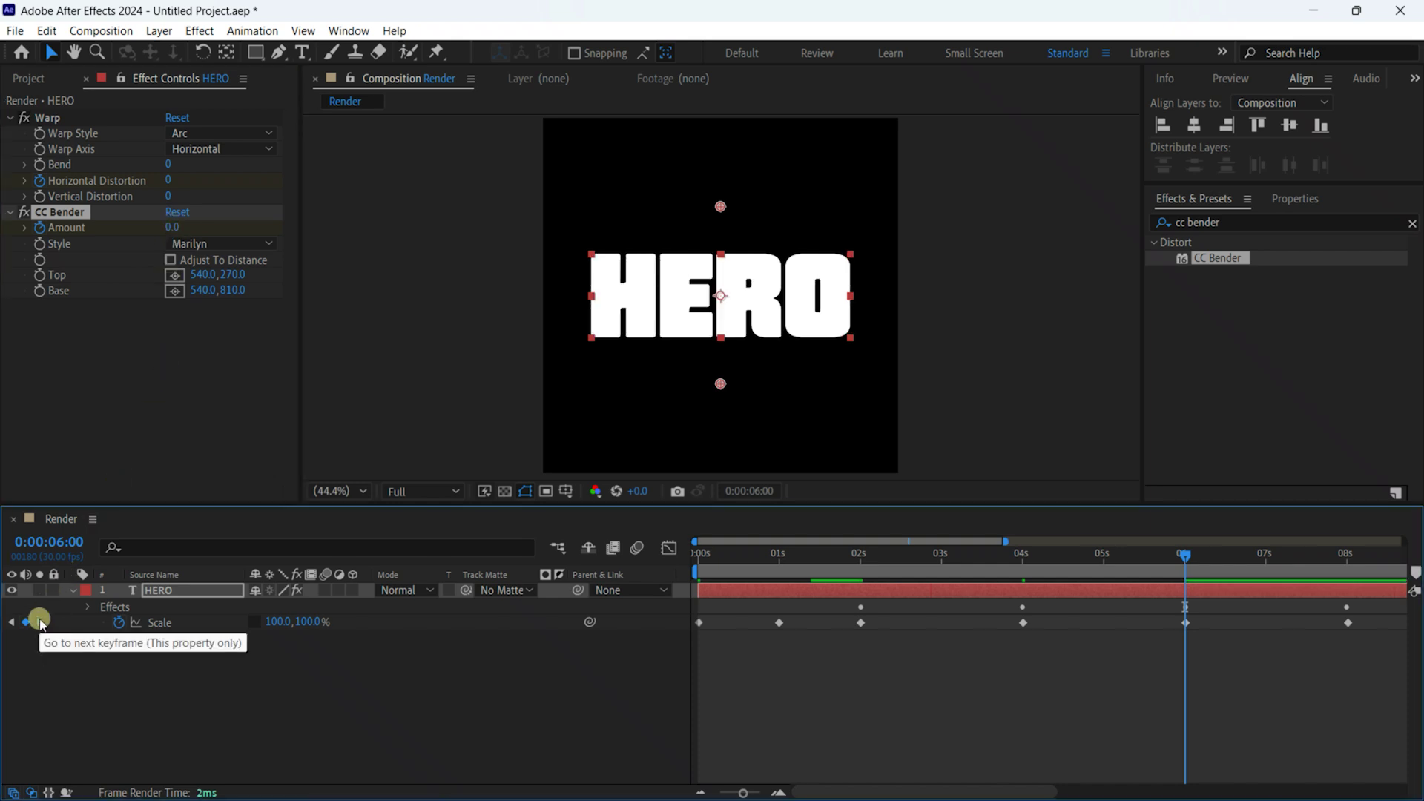
Set CC Bender Amount to -7.8 at 8 seconds and 0 at 10 seconds.
click(41, 623)
click(169, 228)
text(-7)
text(0)
key(Return)
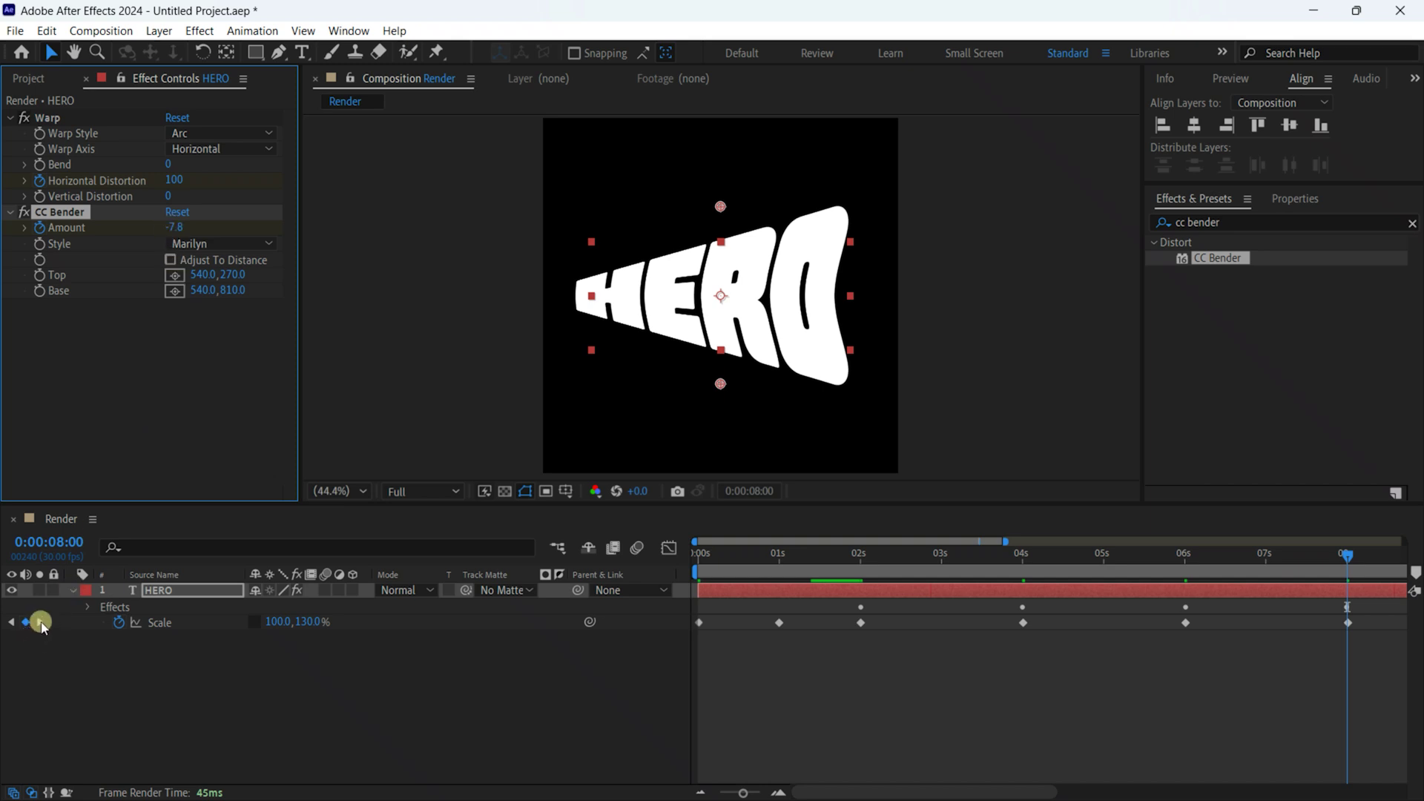
click(40, 624)
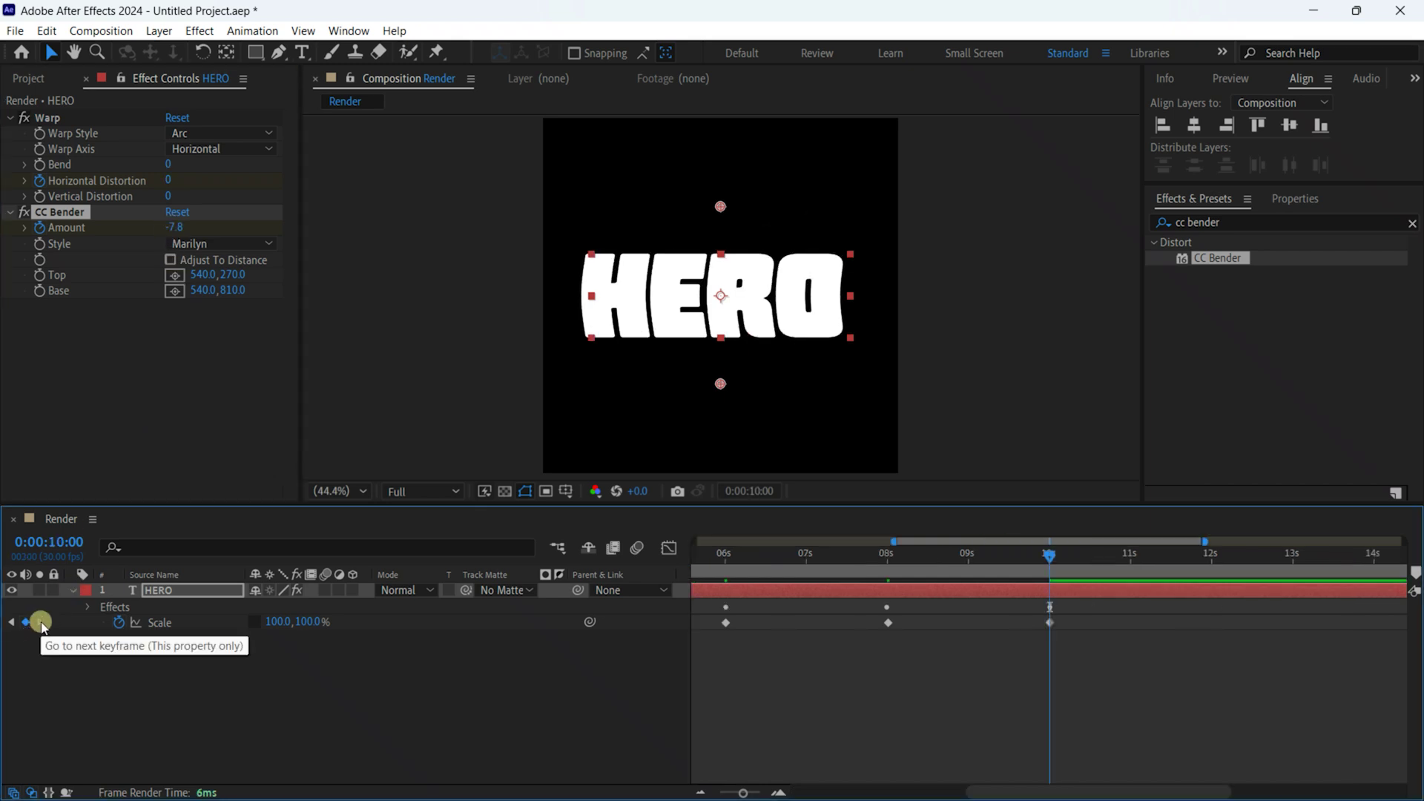
click(172, 227)
text(0)
key(Return)
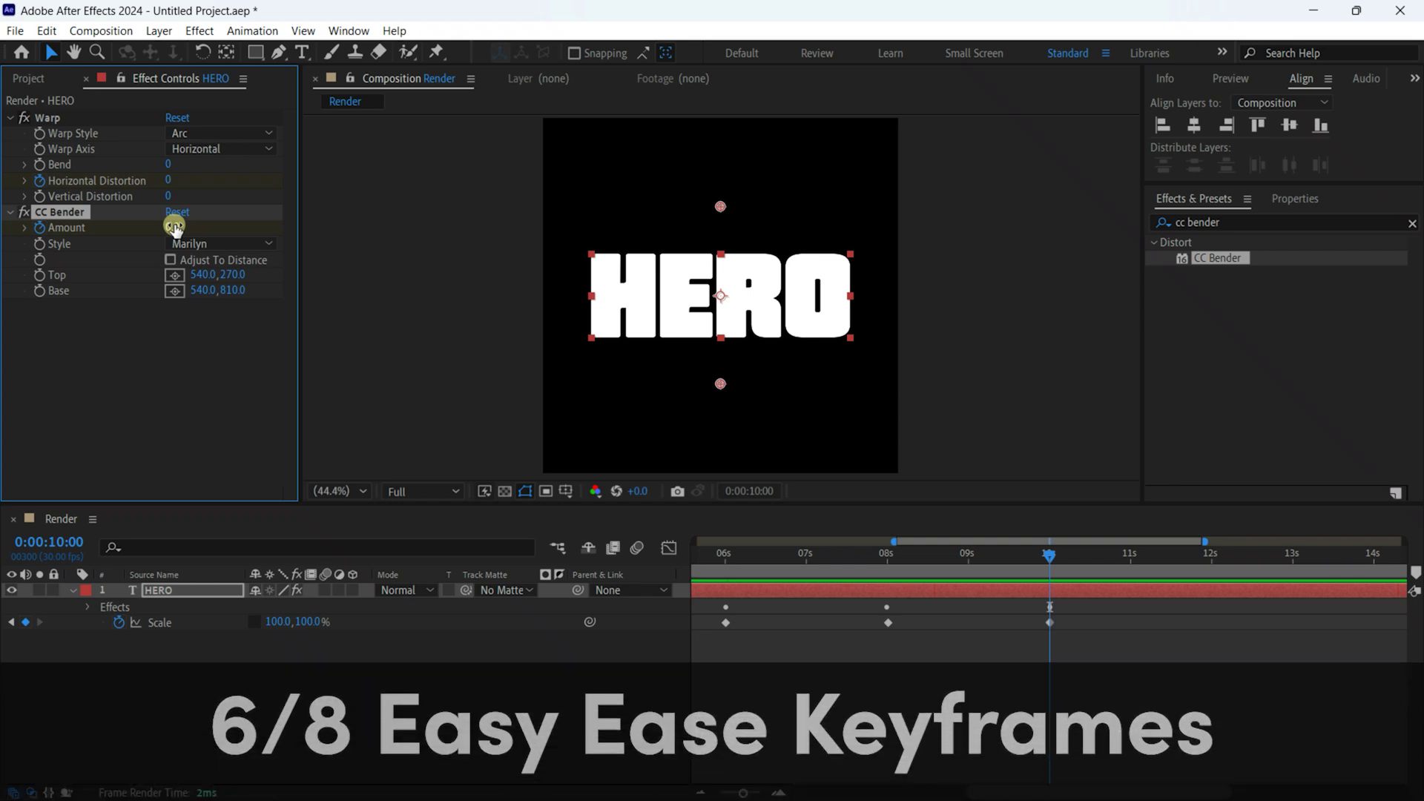
Apply Easy Ease (F9) to every HERO Scale, Warp and CC Bender keyframe across 20 seconds.
click(165, 590)
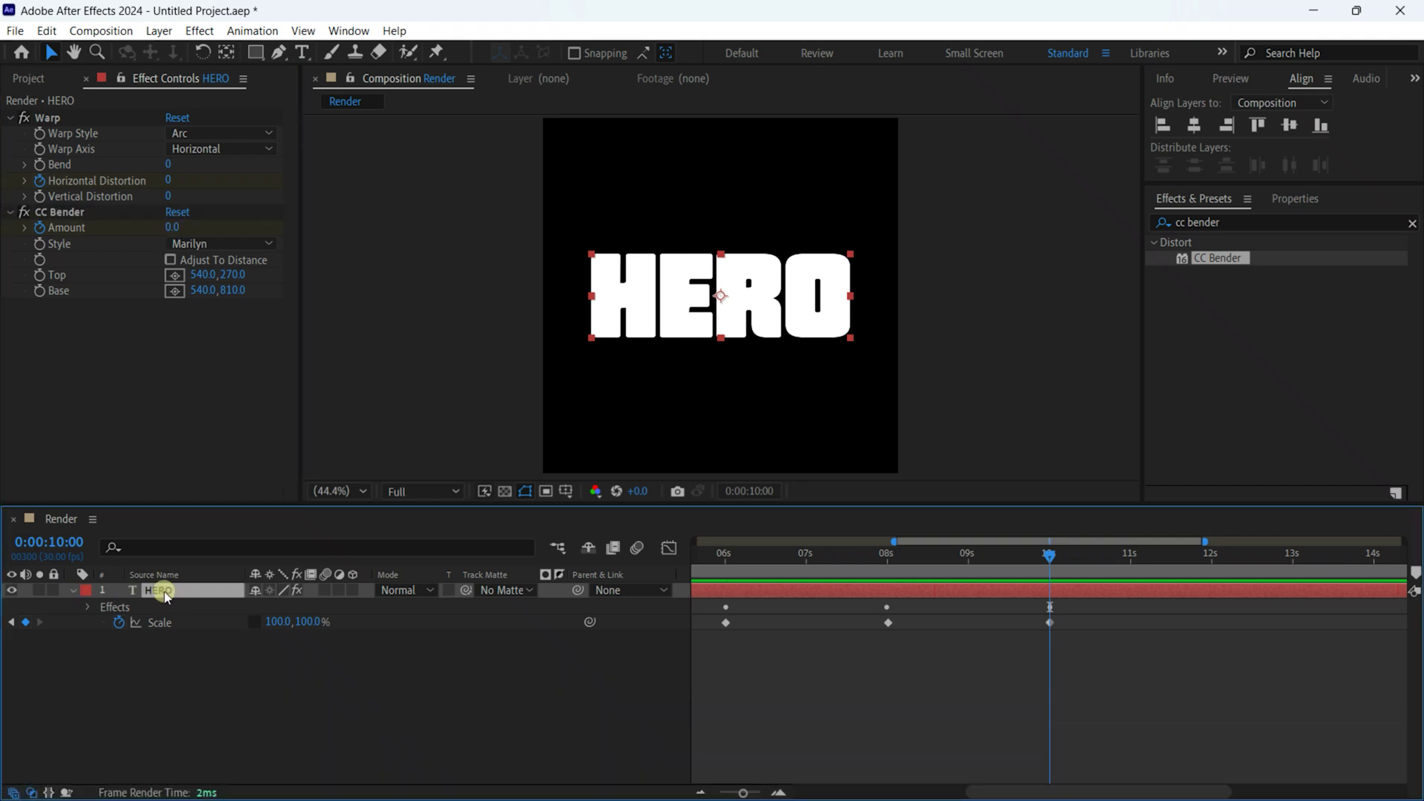
key(u)
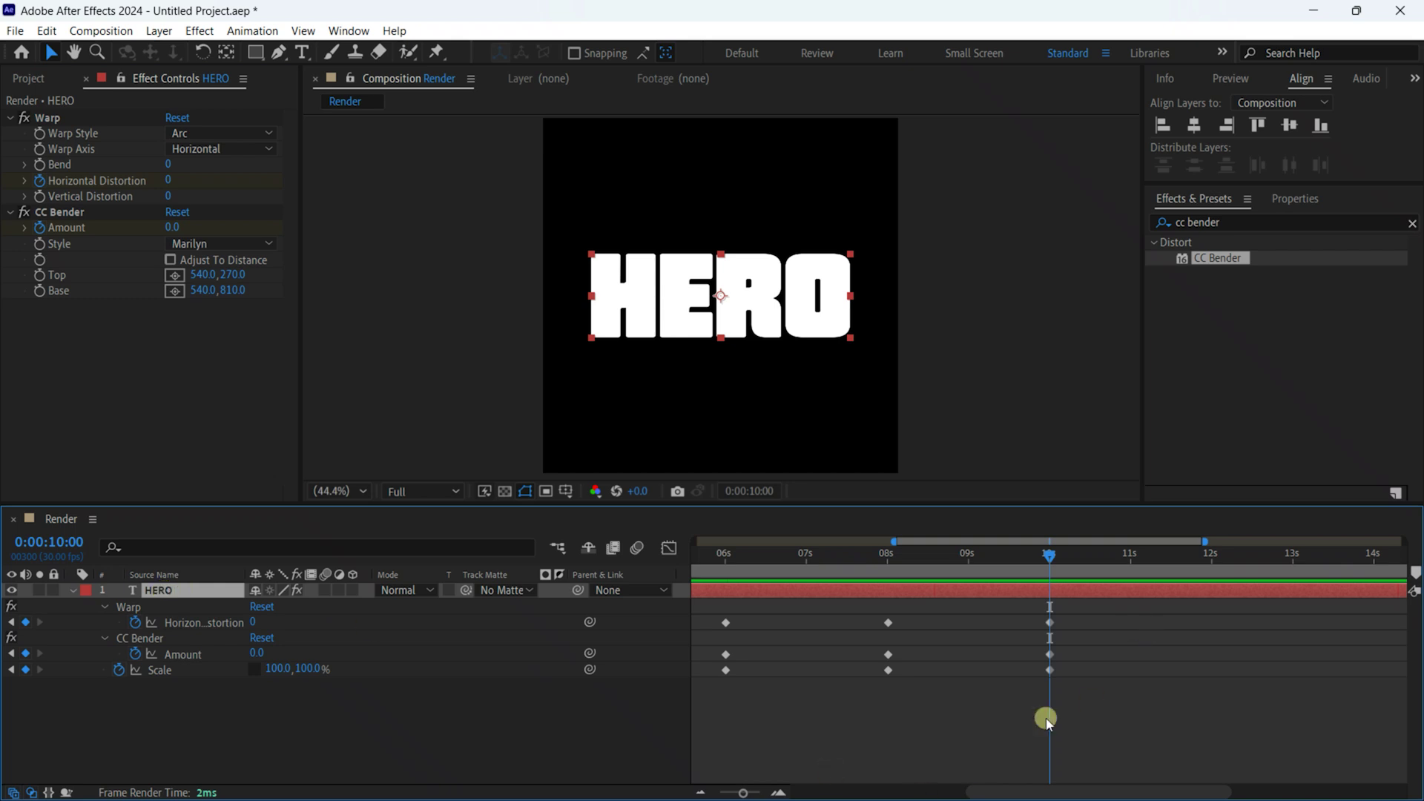
drag(744, 792, 698, 790)
mouse_move(1110, 600)
mouse_down()
mouse_move(866, 748)
mouse_move(659, 743)
mouse_up()
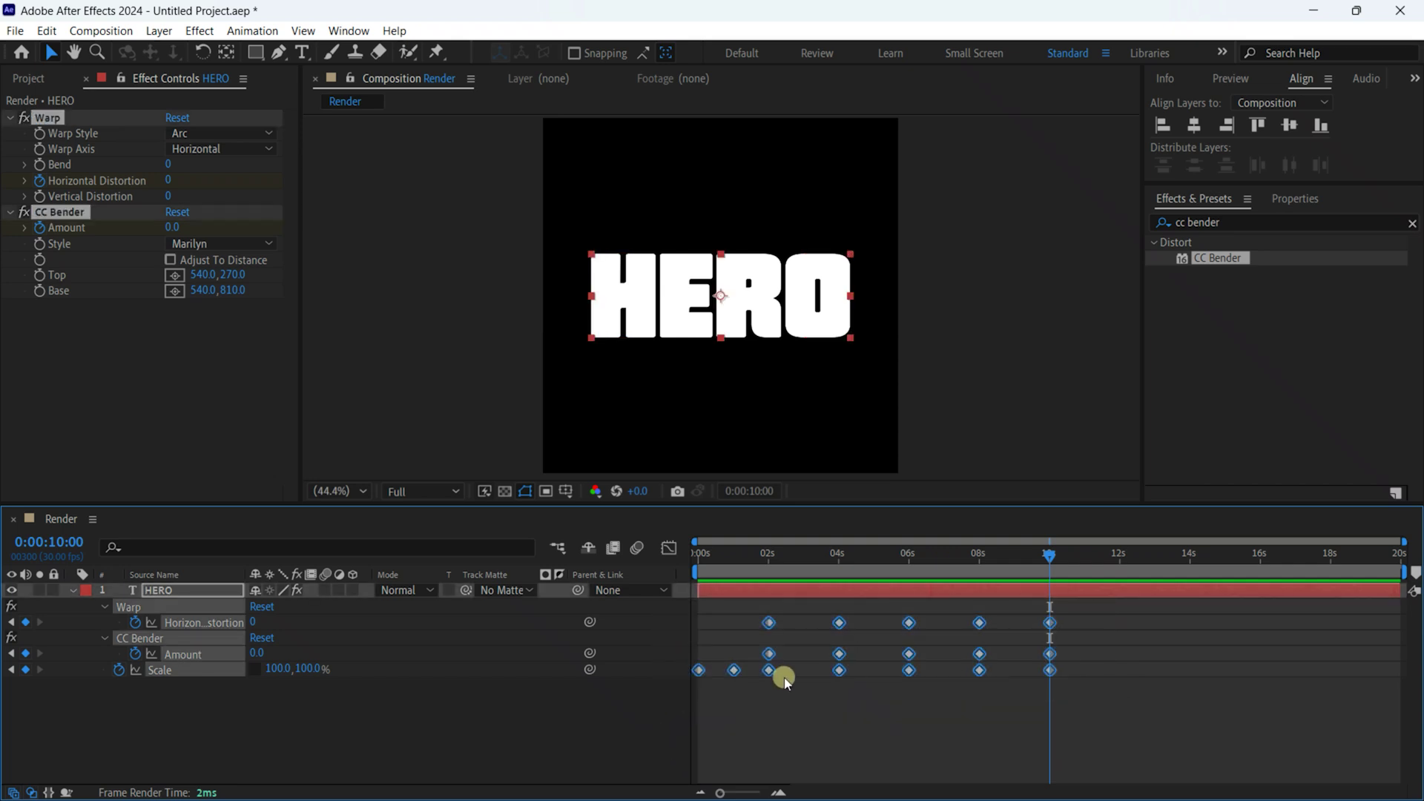
key(F9)
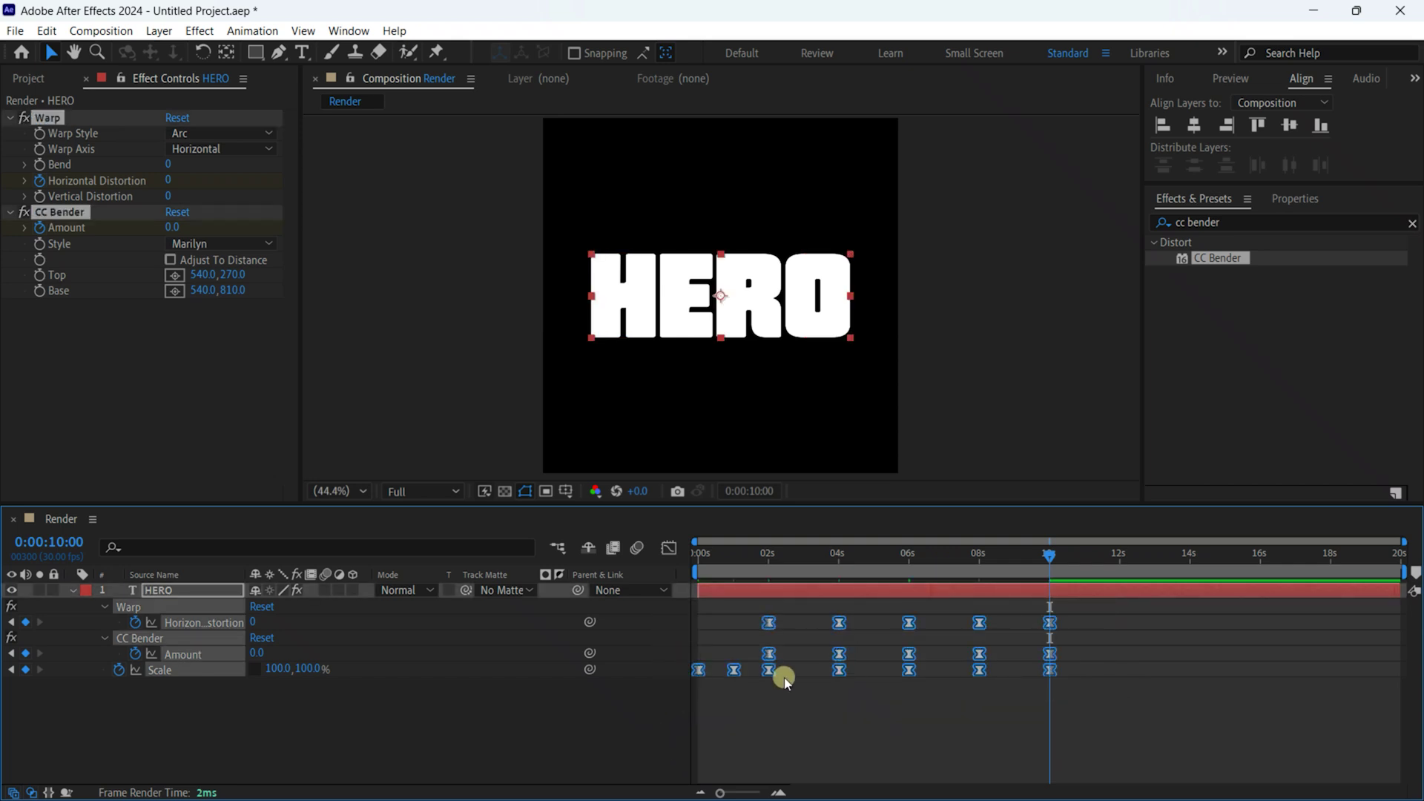
click(961, 742)
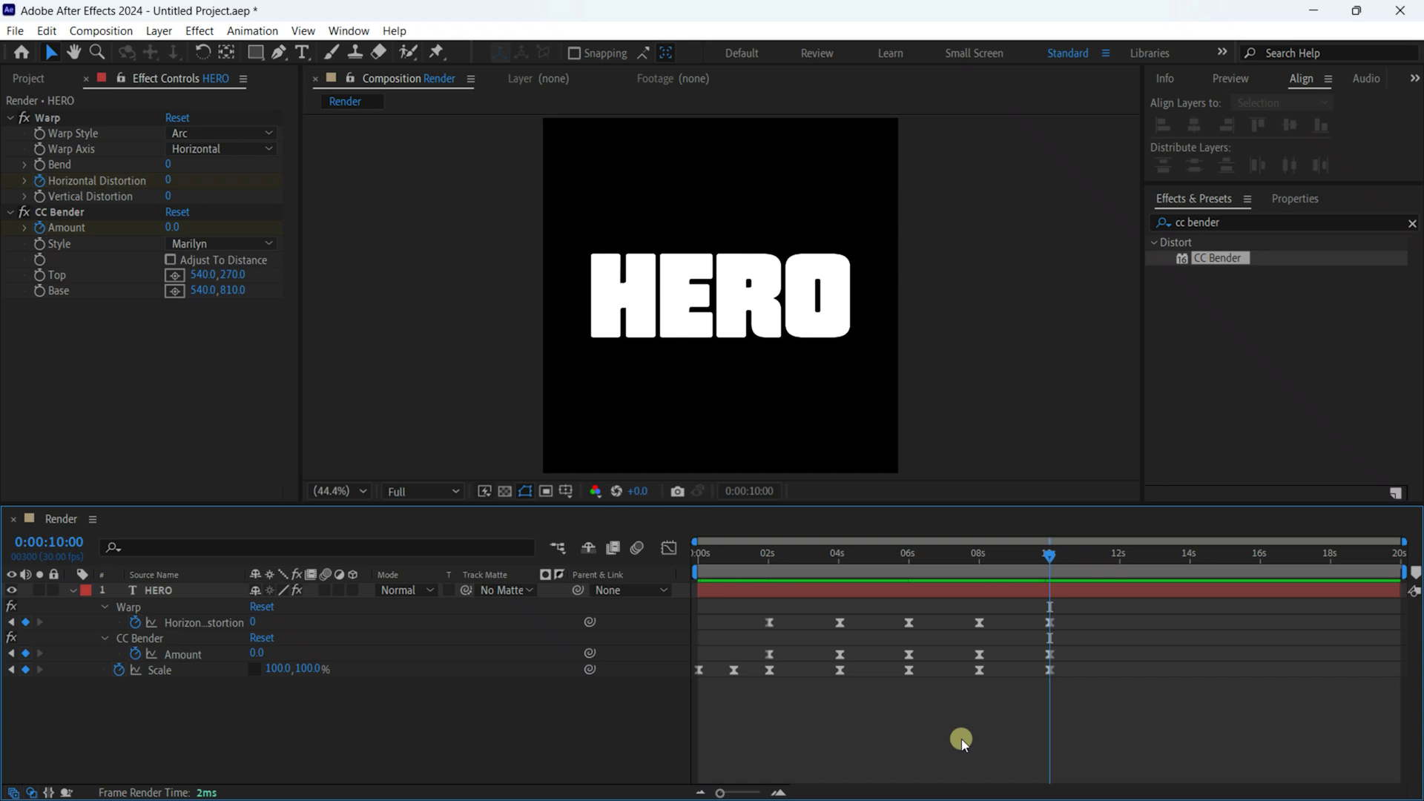
click(165, 591)
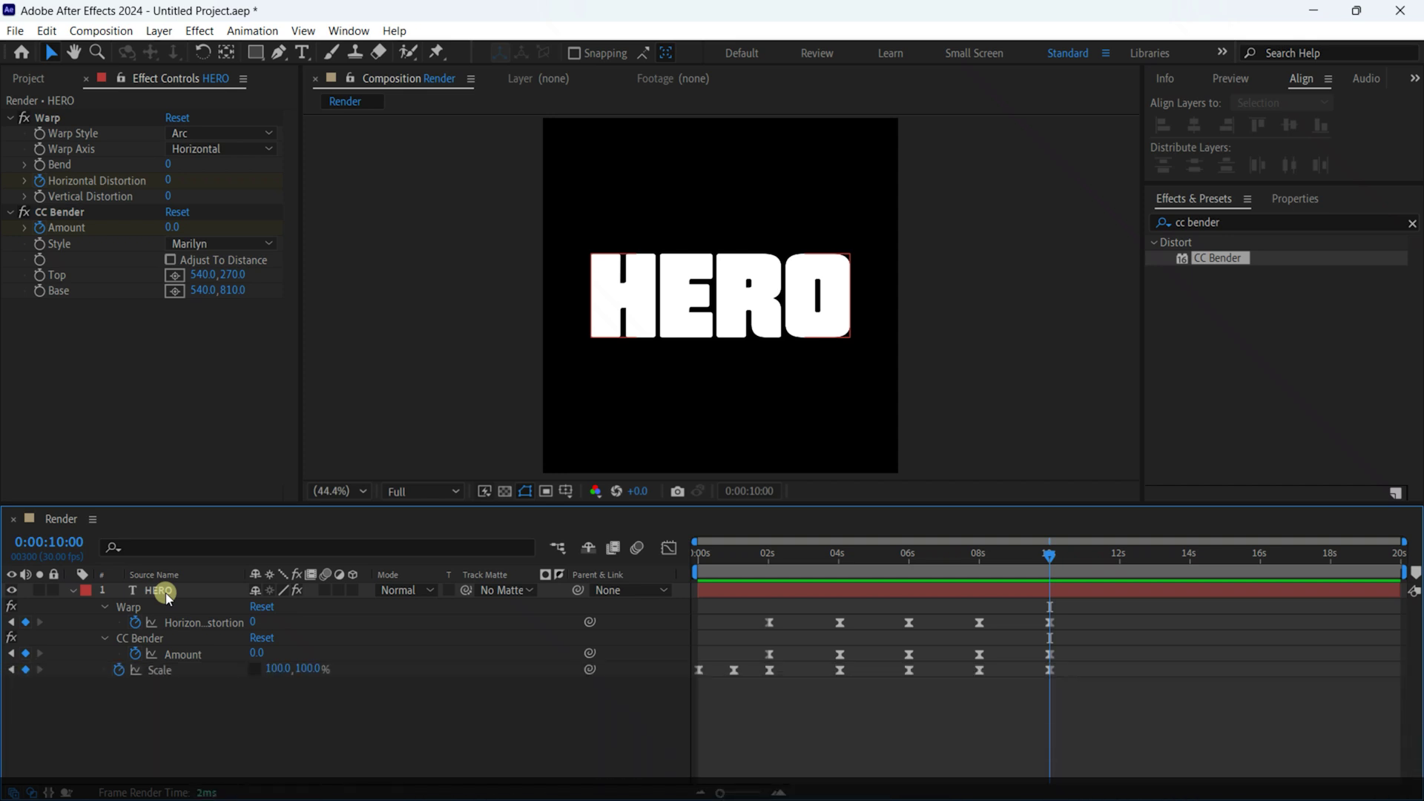
Pre-compose HERO as 'text comp', moving all attributes into the new composition.
right_click(165, 592)
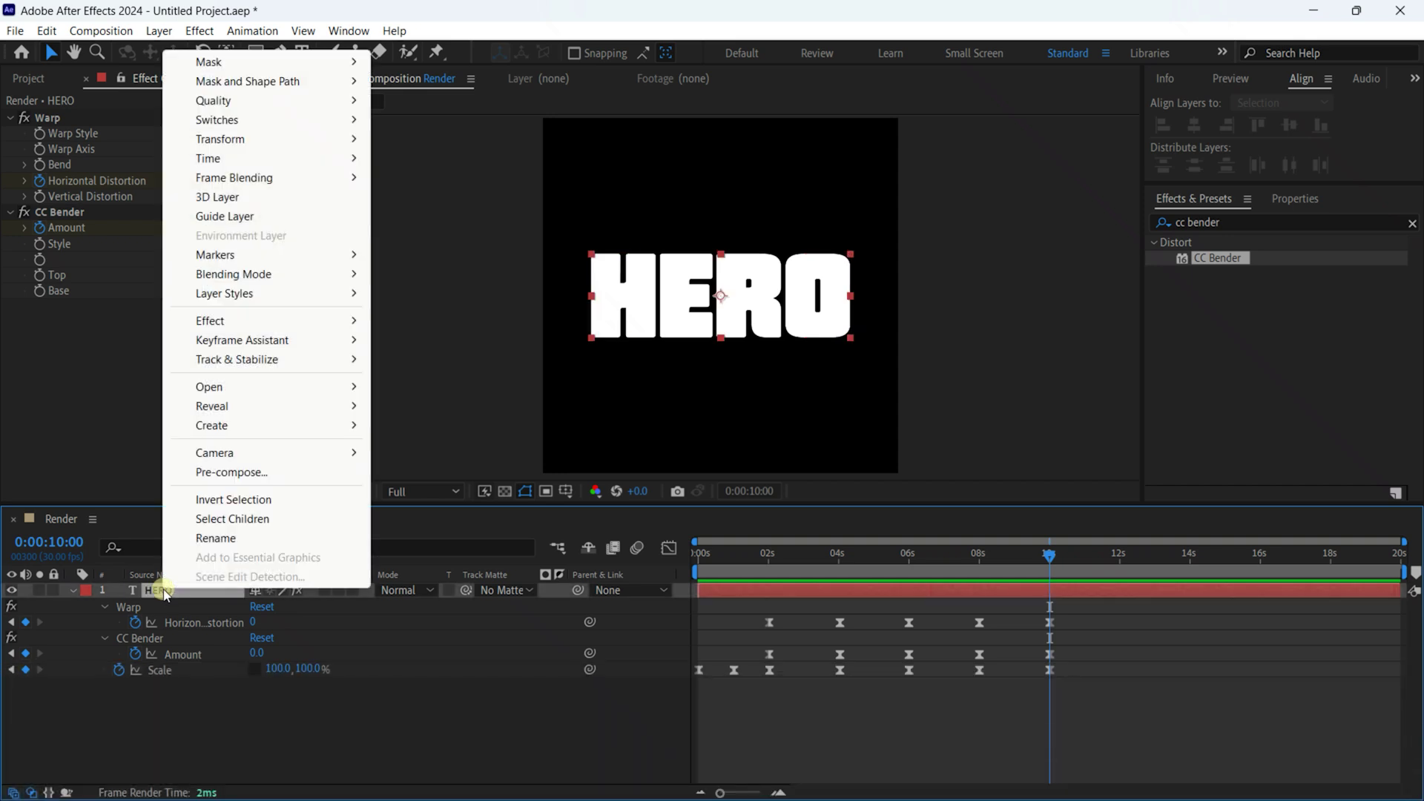
click(234, 473)
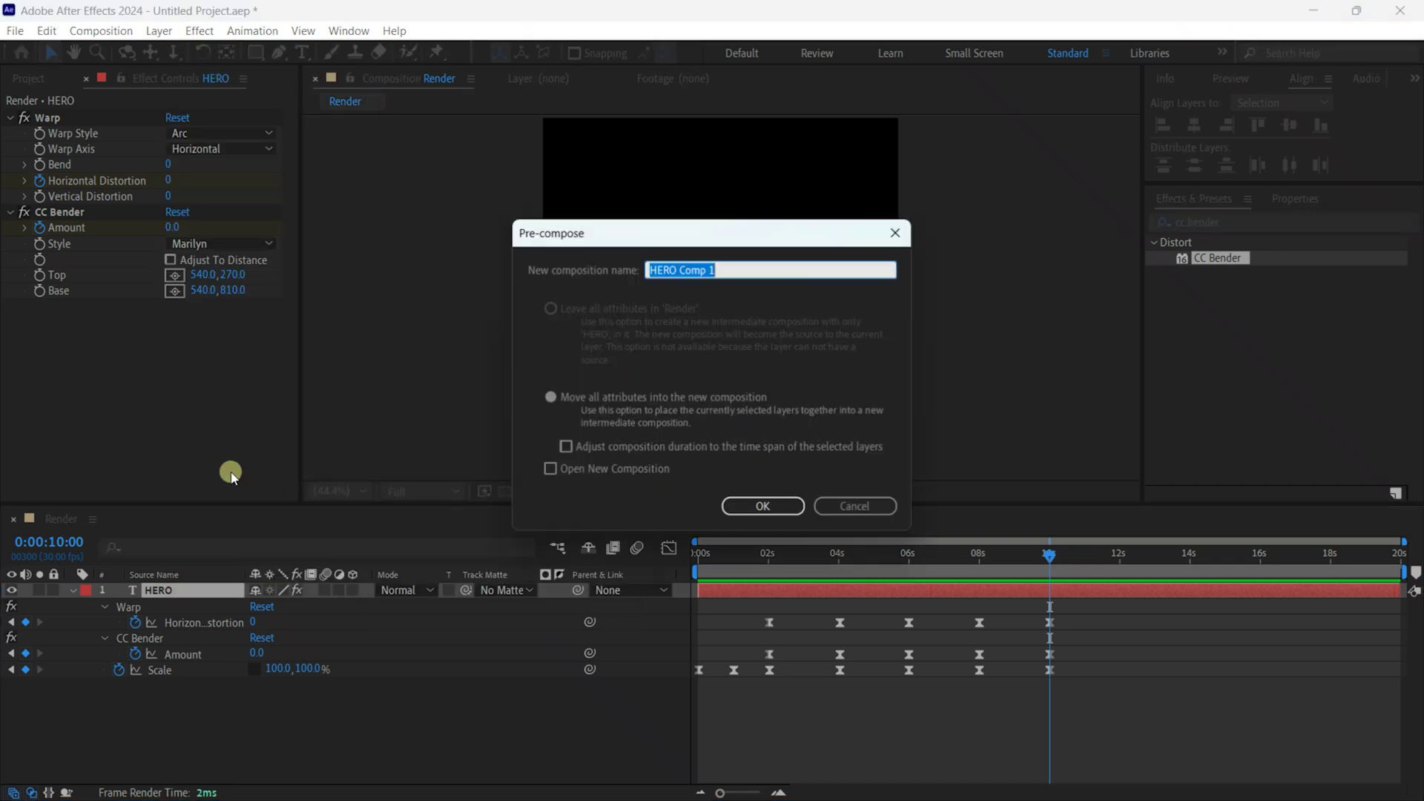
key(BackSpace)
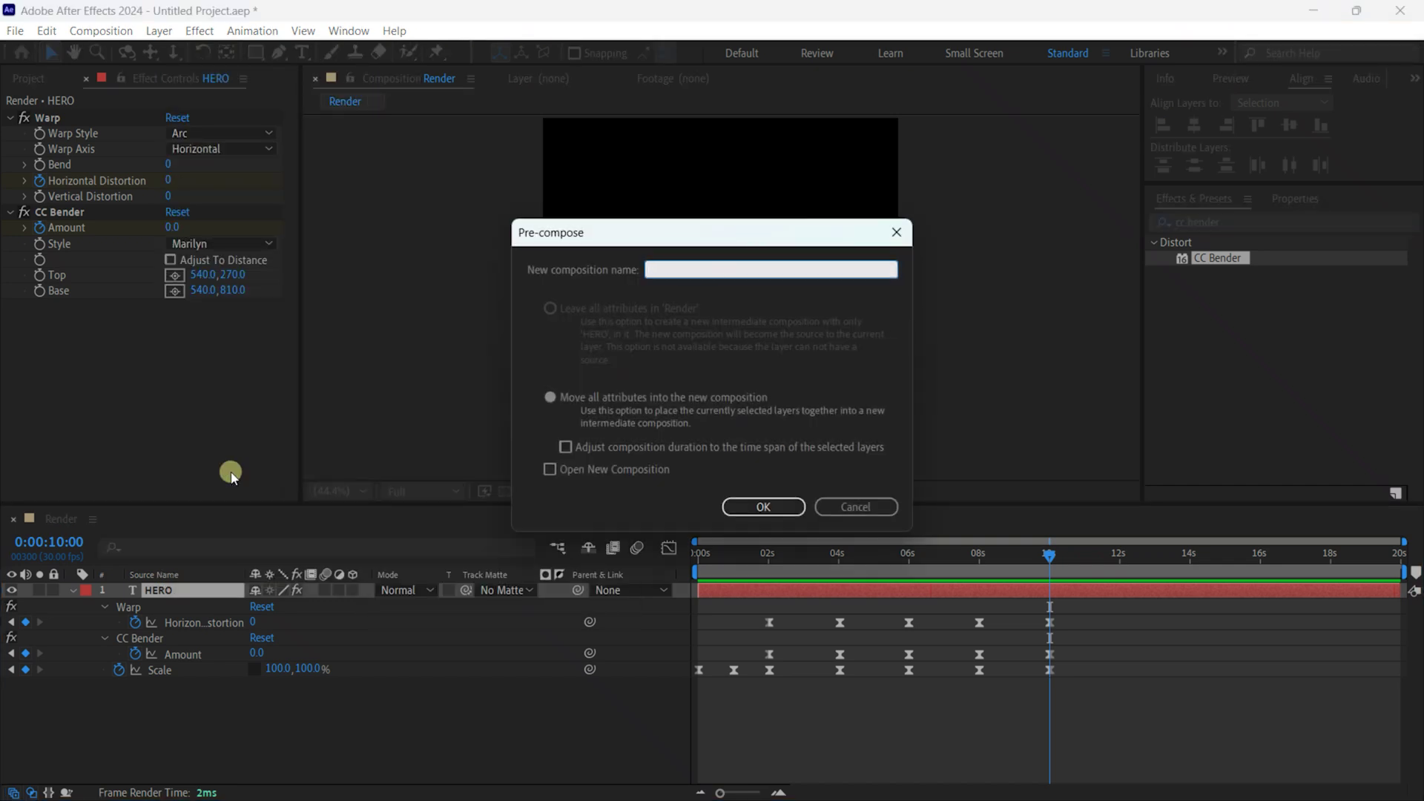
text(text comp)
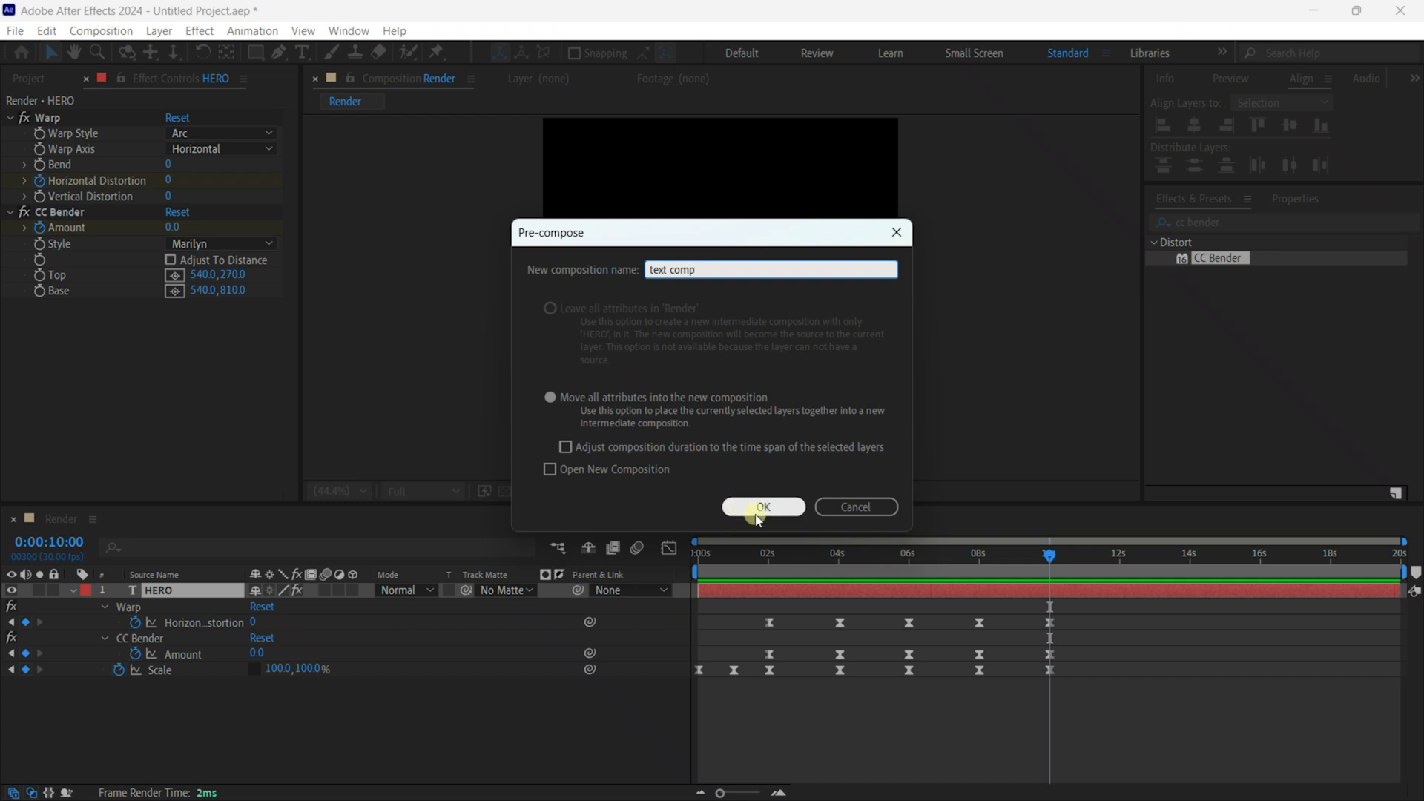
click(762, 507)
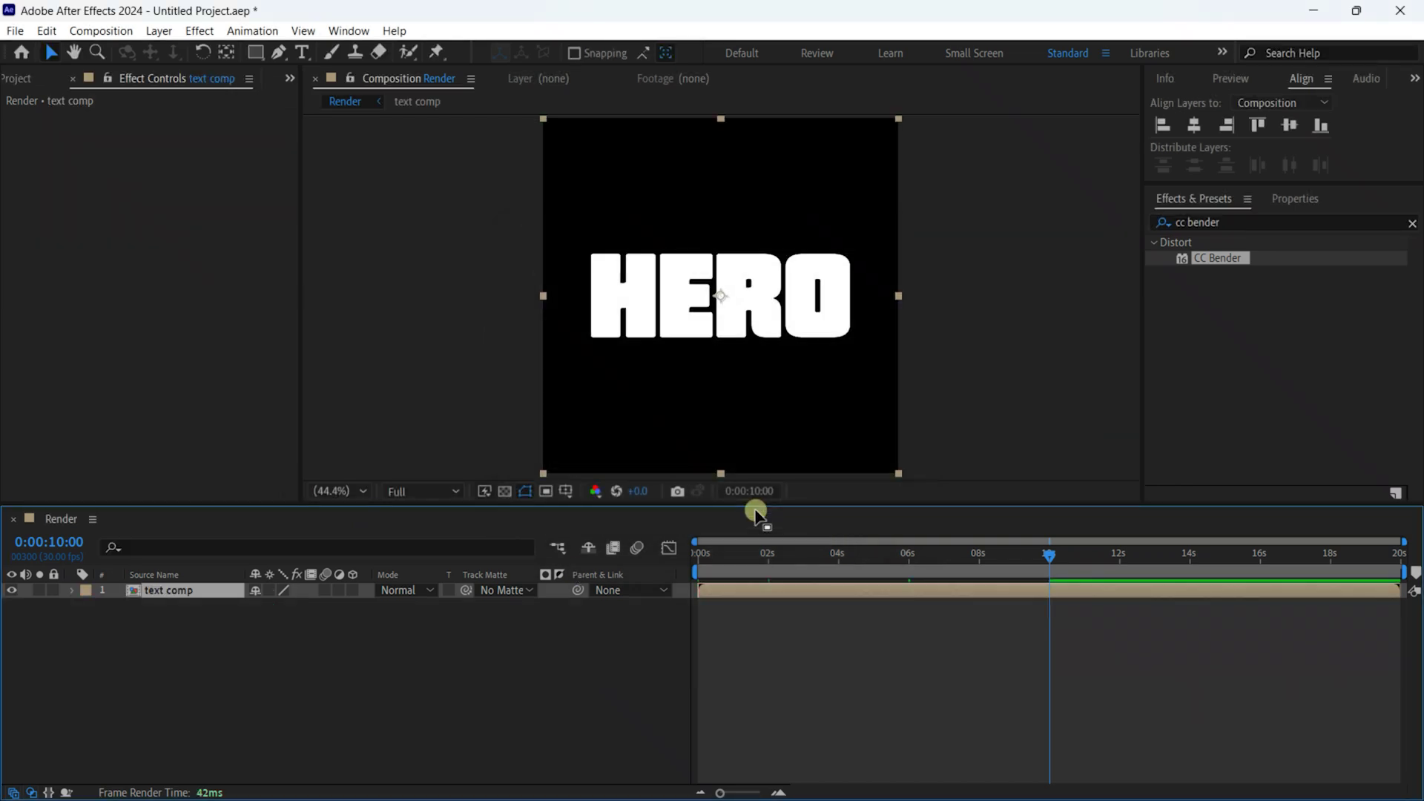
In text comp, end the work area exactly at 10:00 and trim the comp to it.
double_click(139, 596)
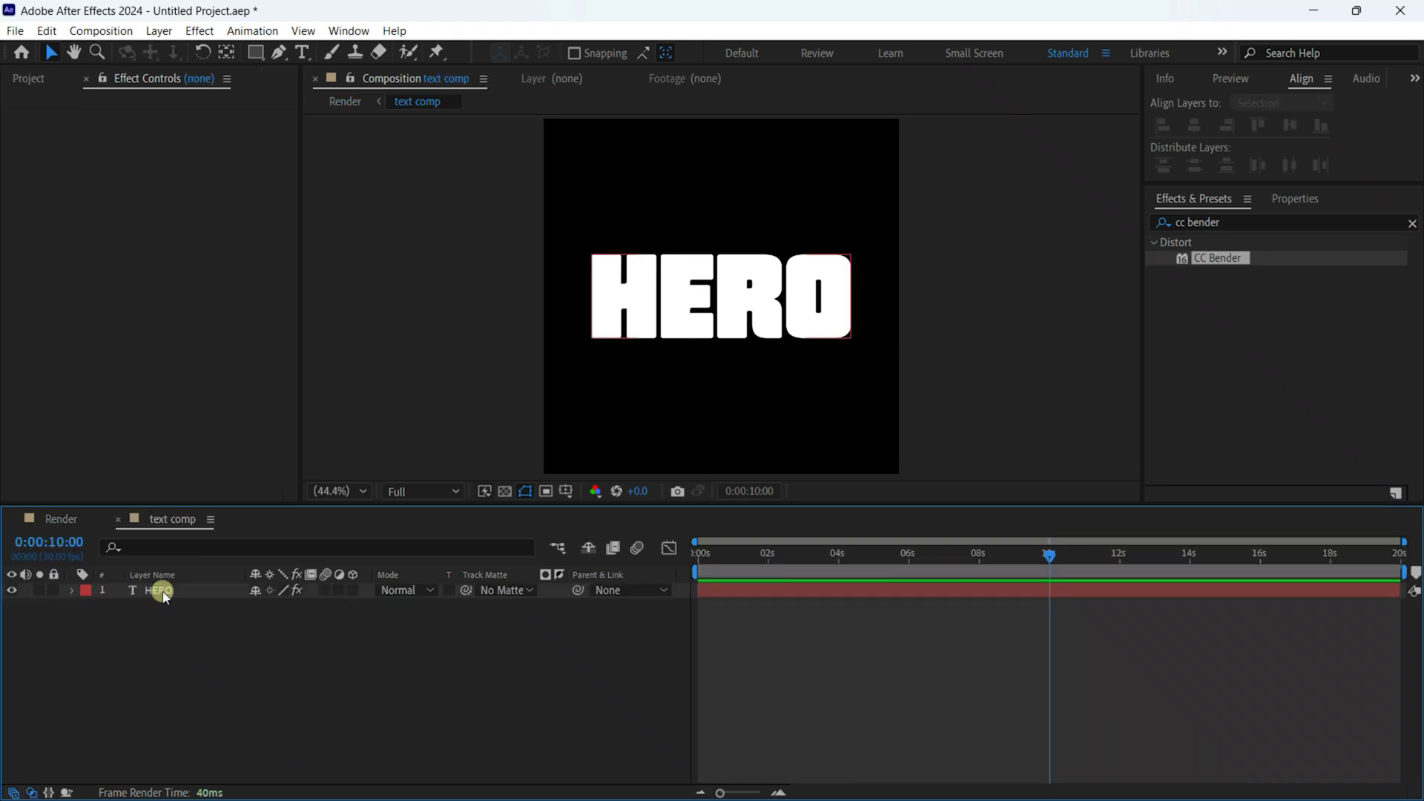
click(163, 594)
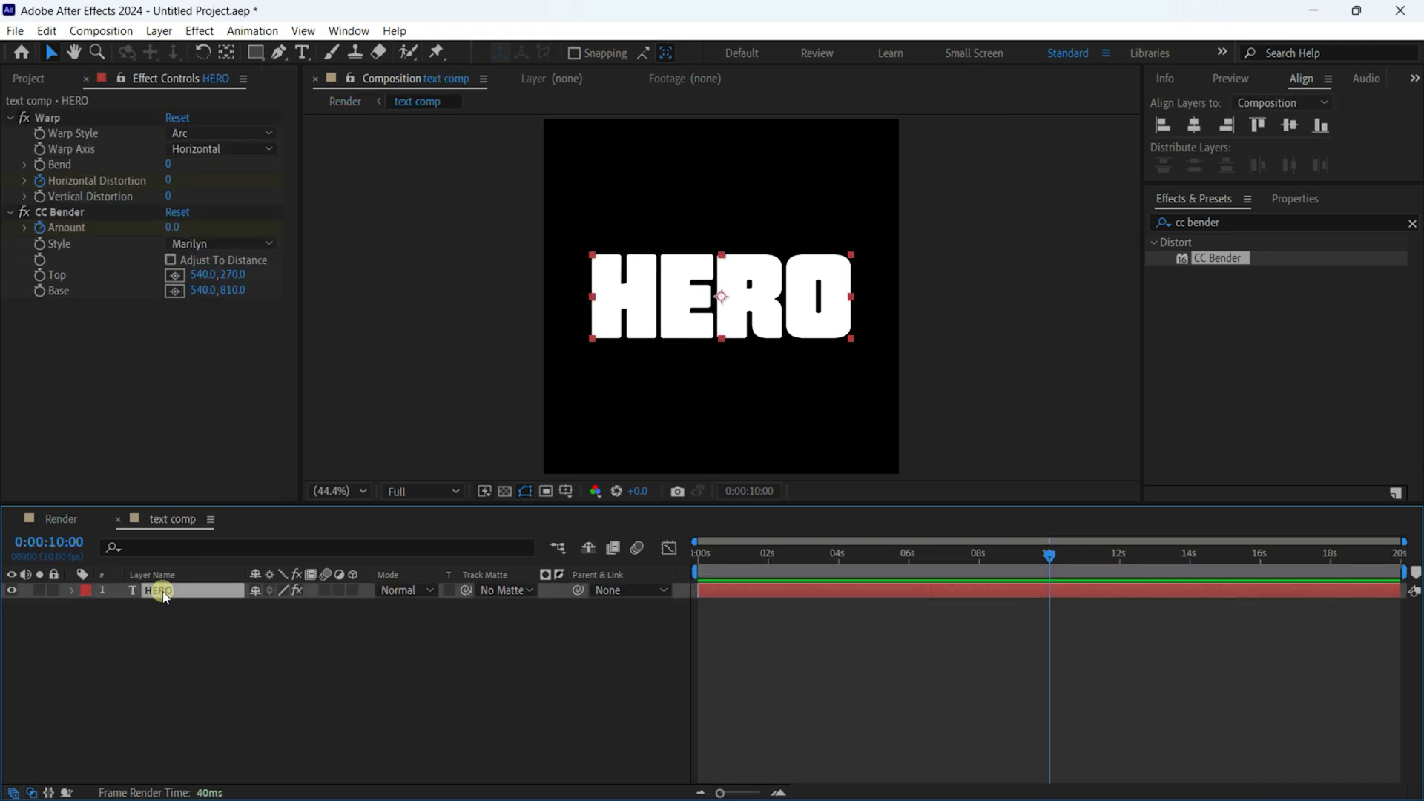
key(u)
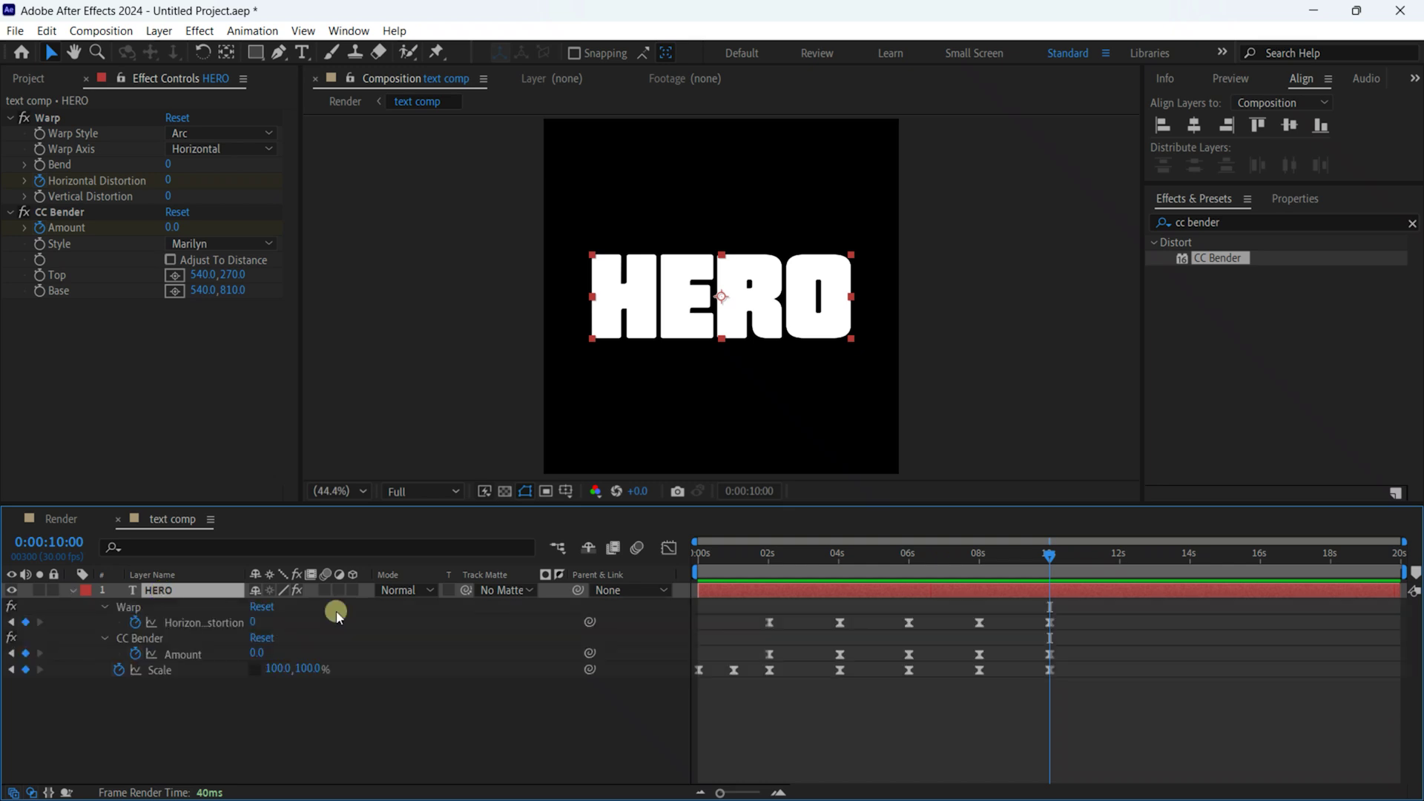
drag(1400, 575, 1054, 629)
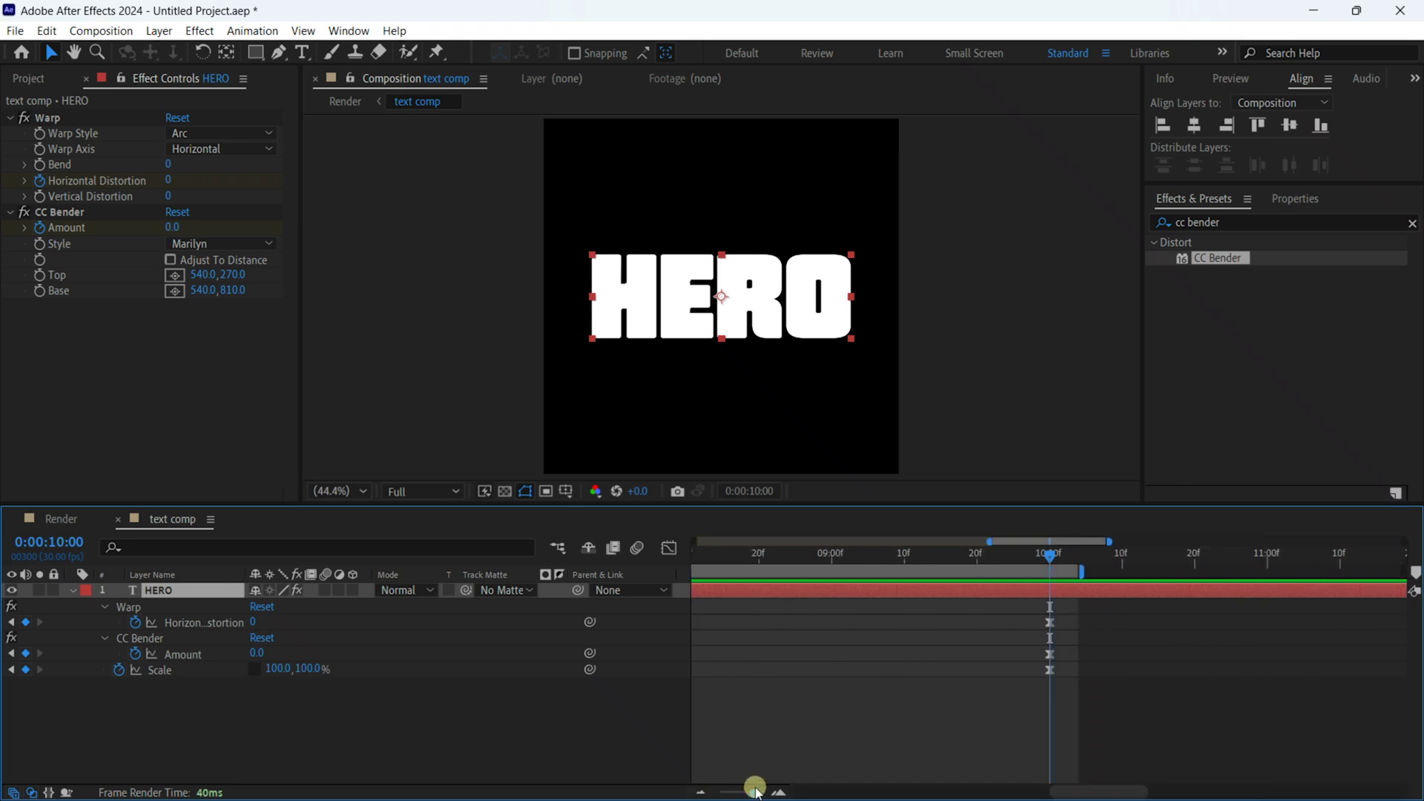
drag(722, 792, 758, 793)
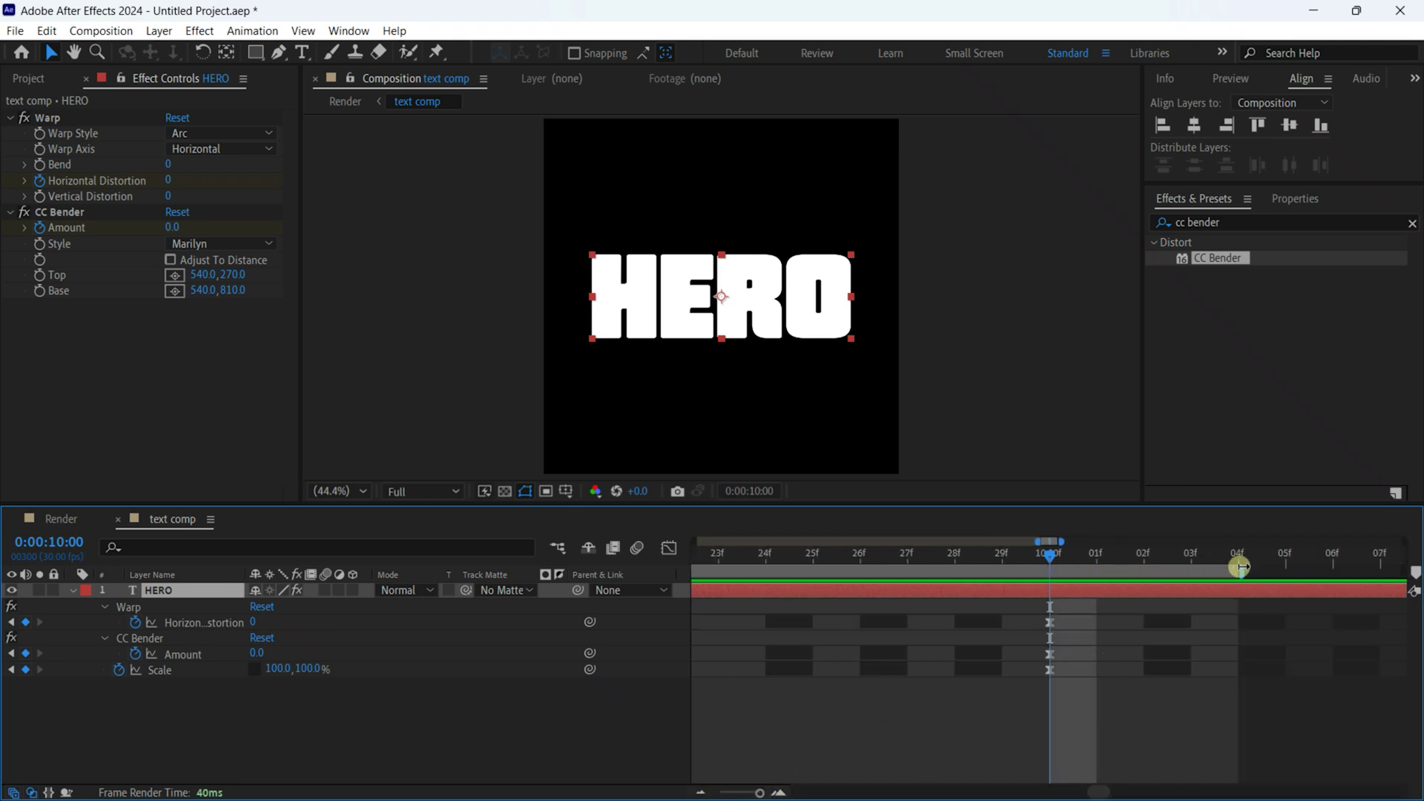
drag(1244, 566, 1055, 586)
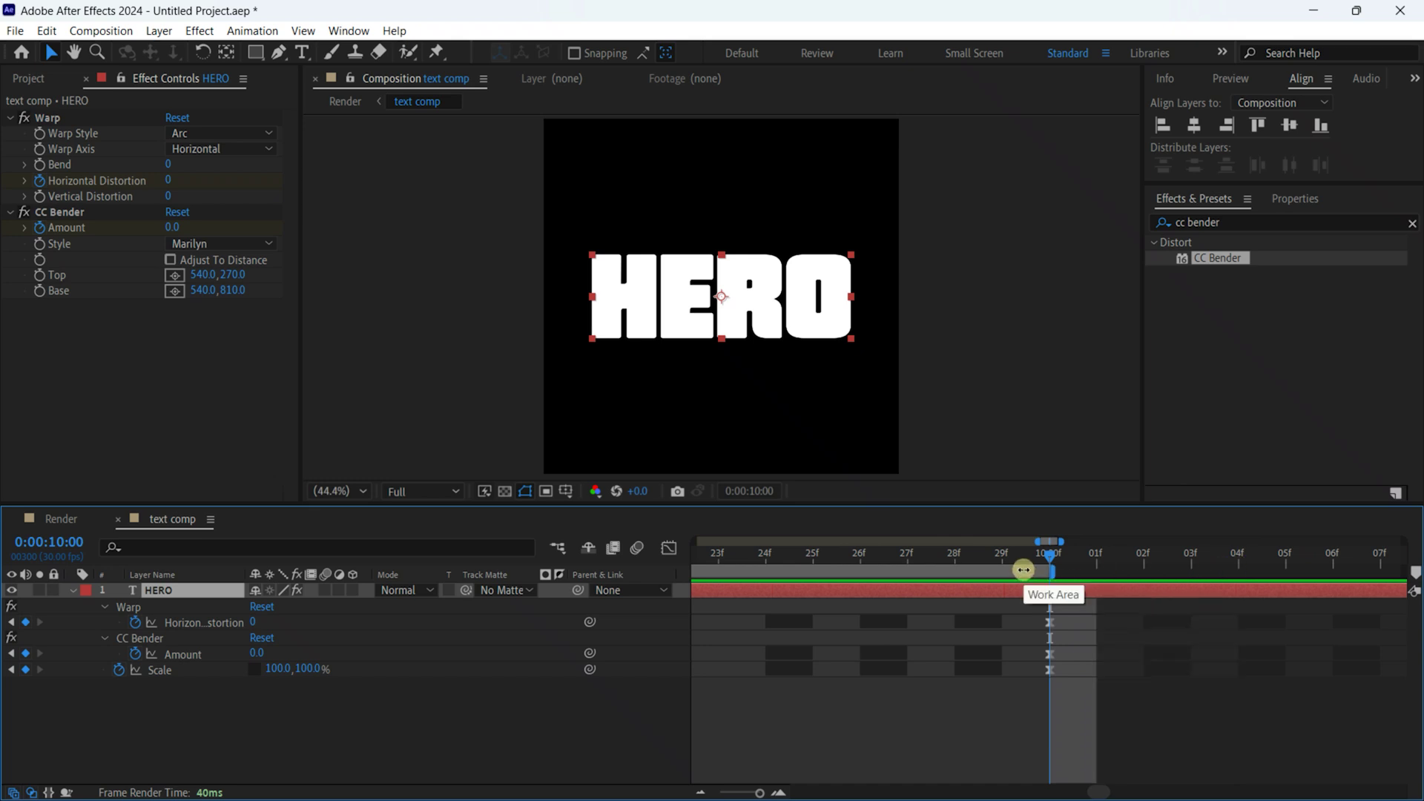
right_click(1024, 570)
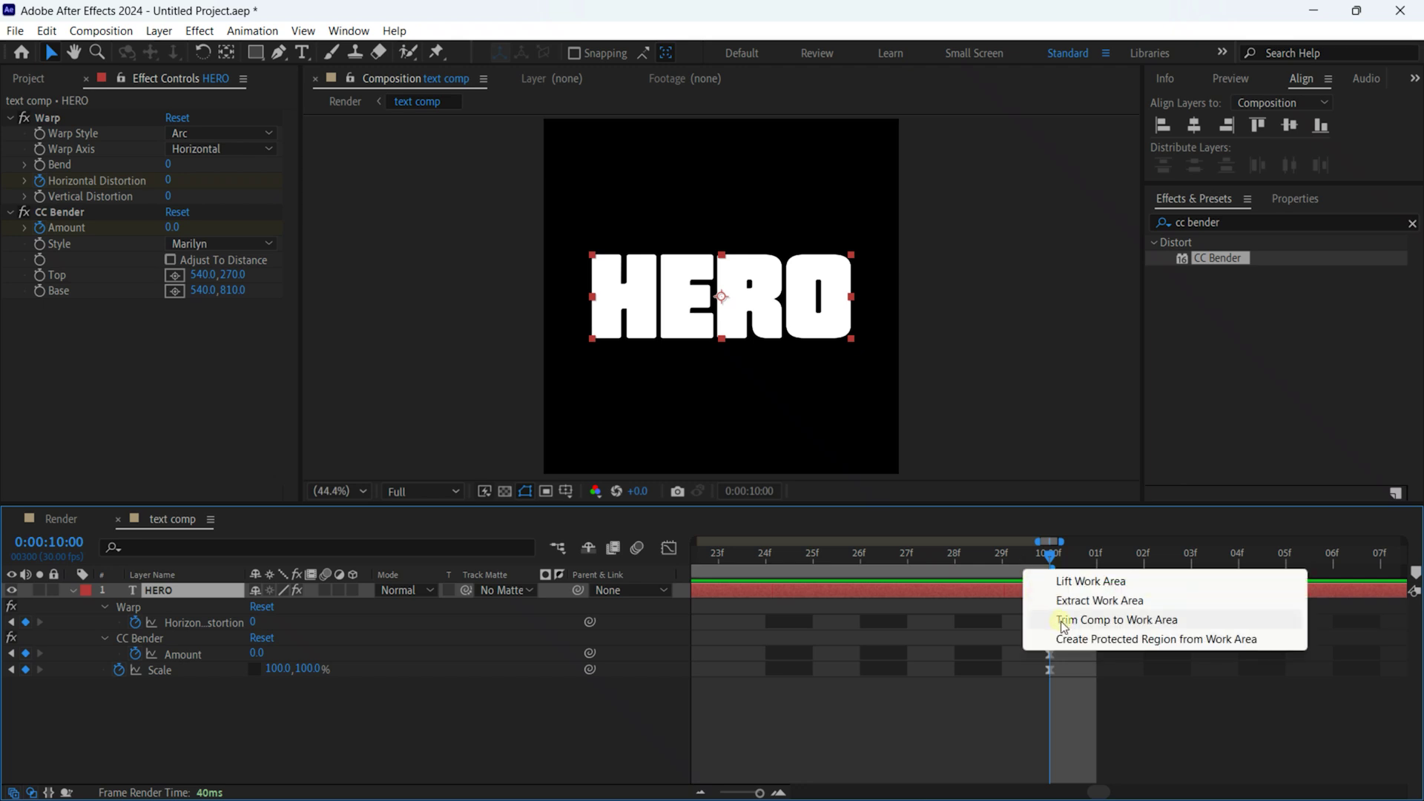
click(1116, 620)
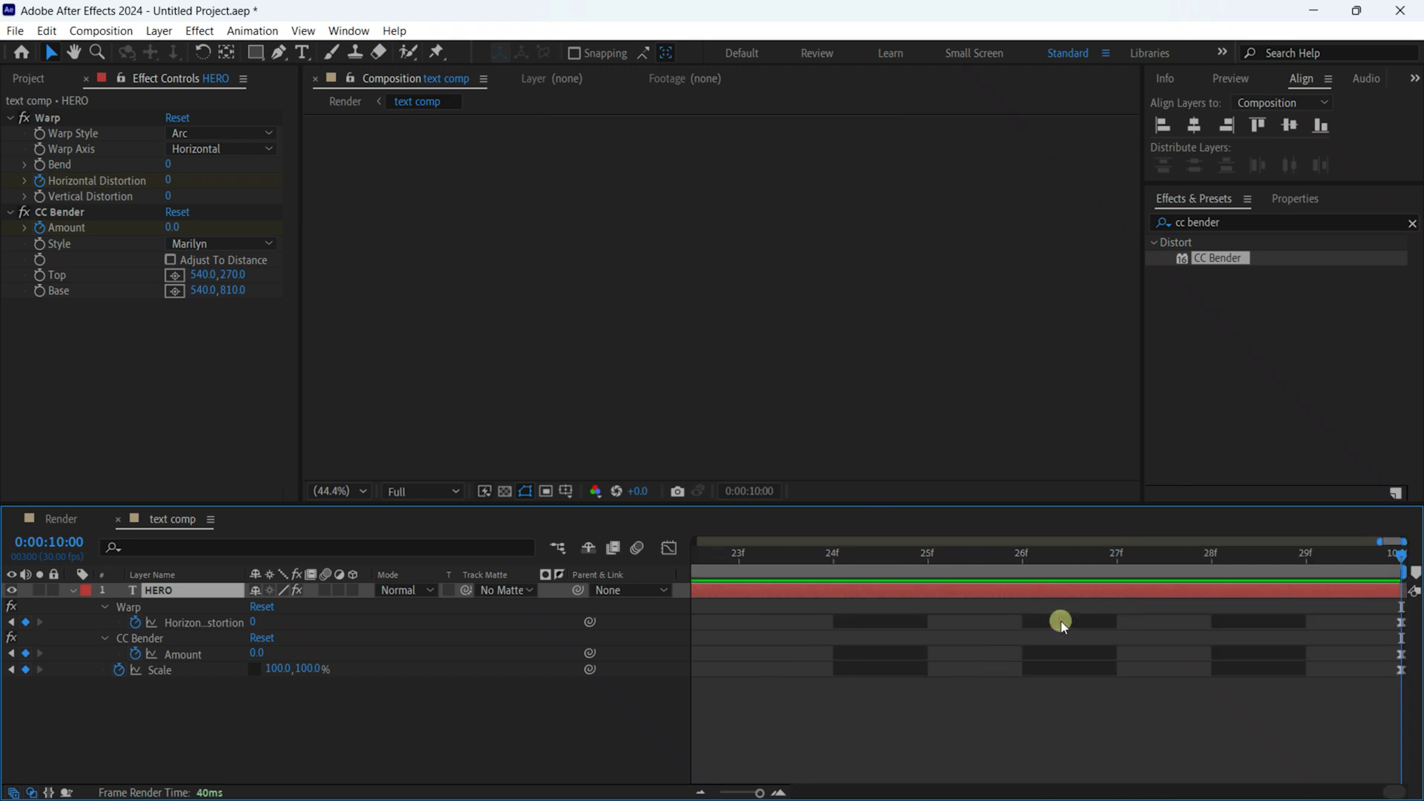
In Render, enable time remapping on text comp and give Time Remap a loopOut() expression.
click(62, 519)
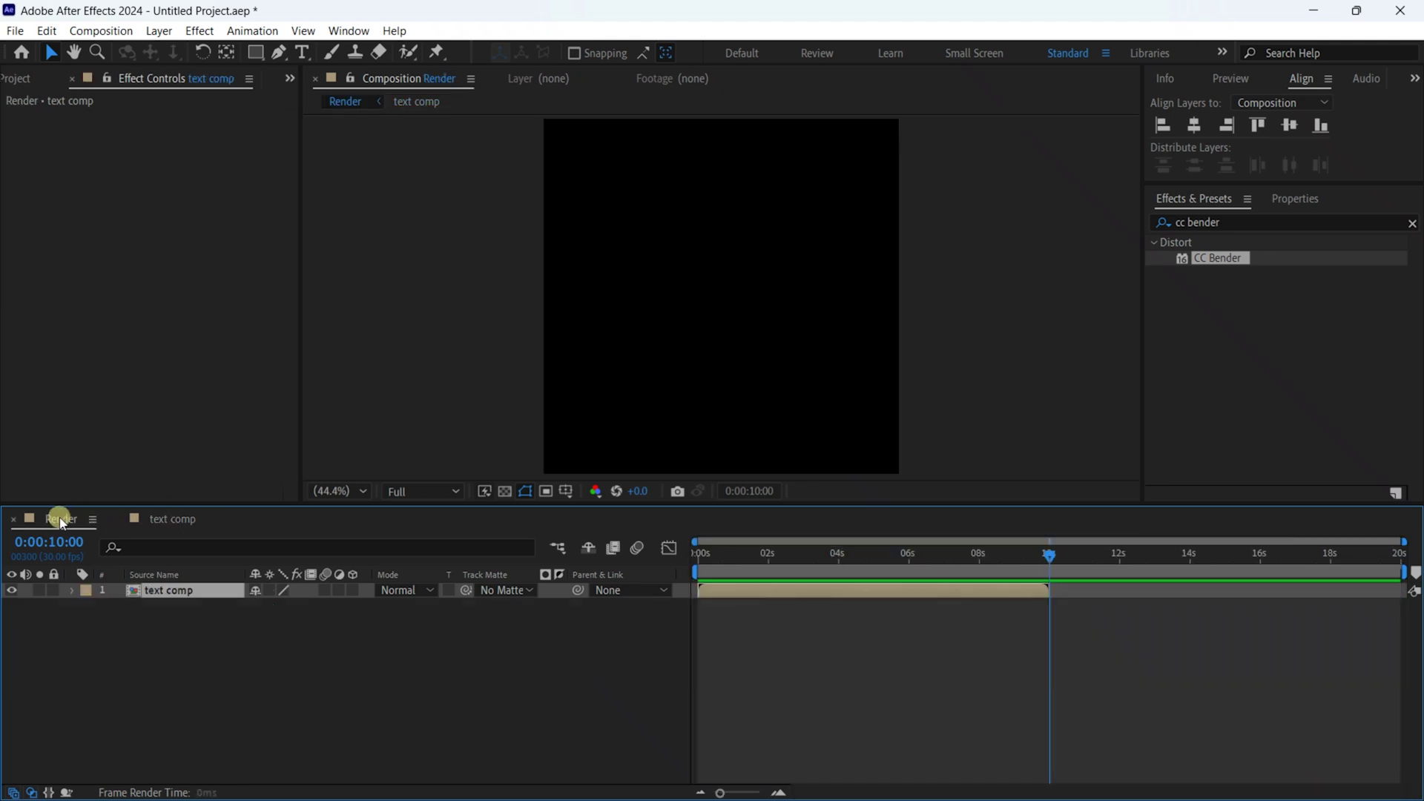
right_click(150, 592)
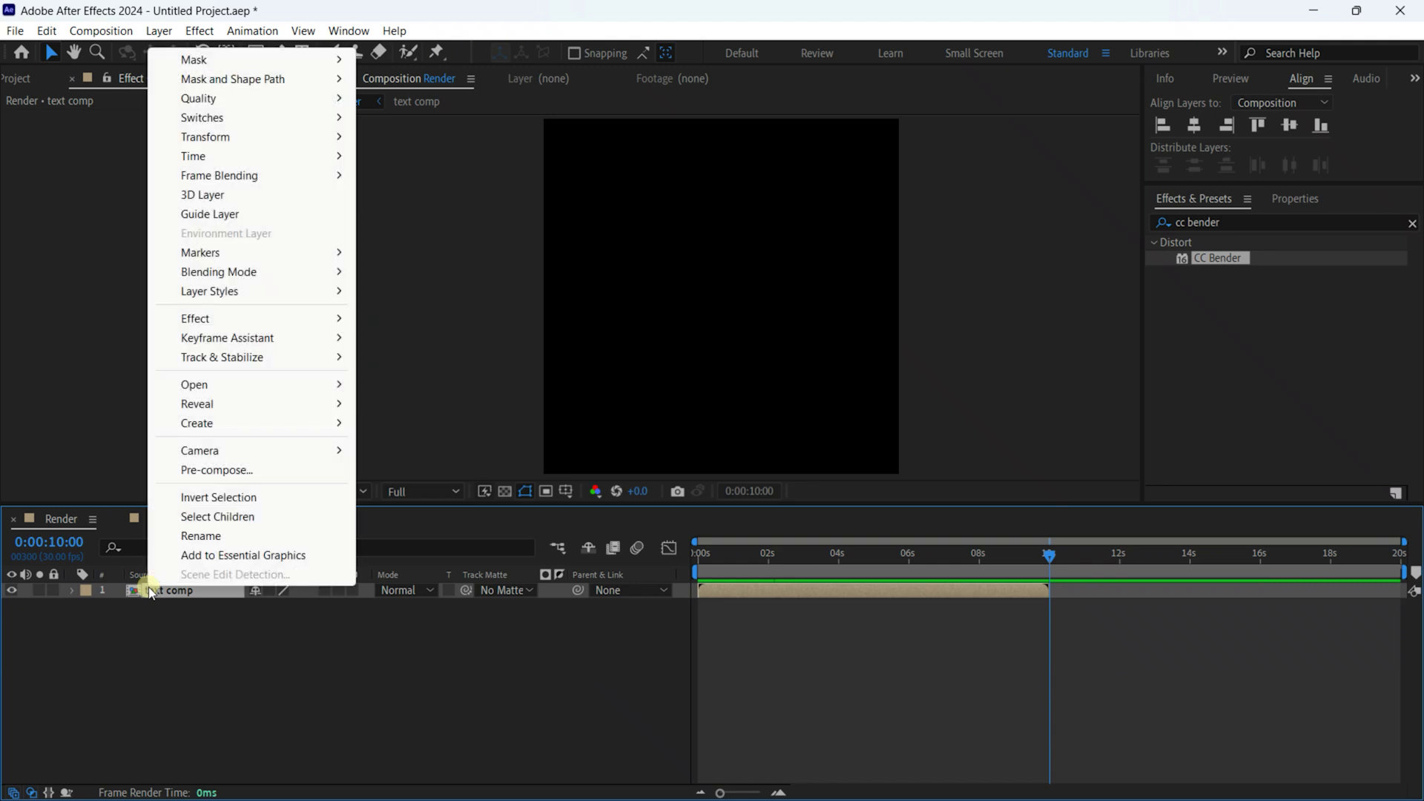
mouse_move(206, 157)
click(407, 158)
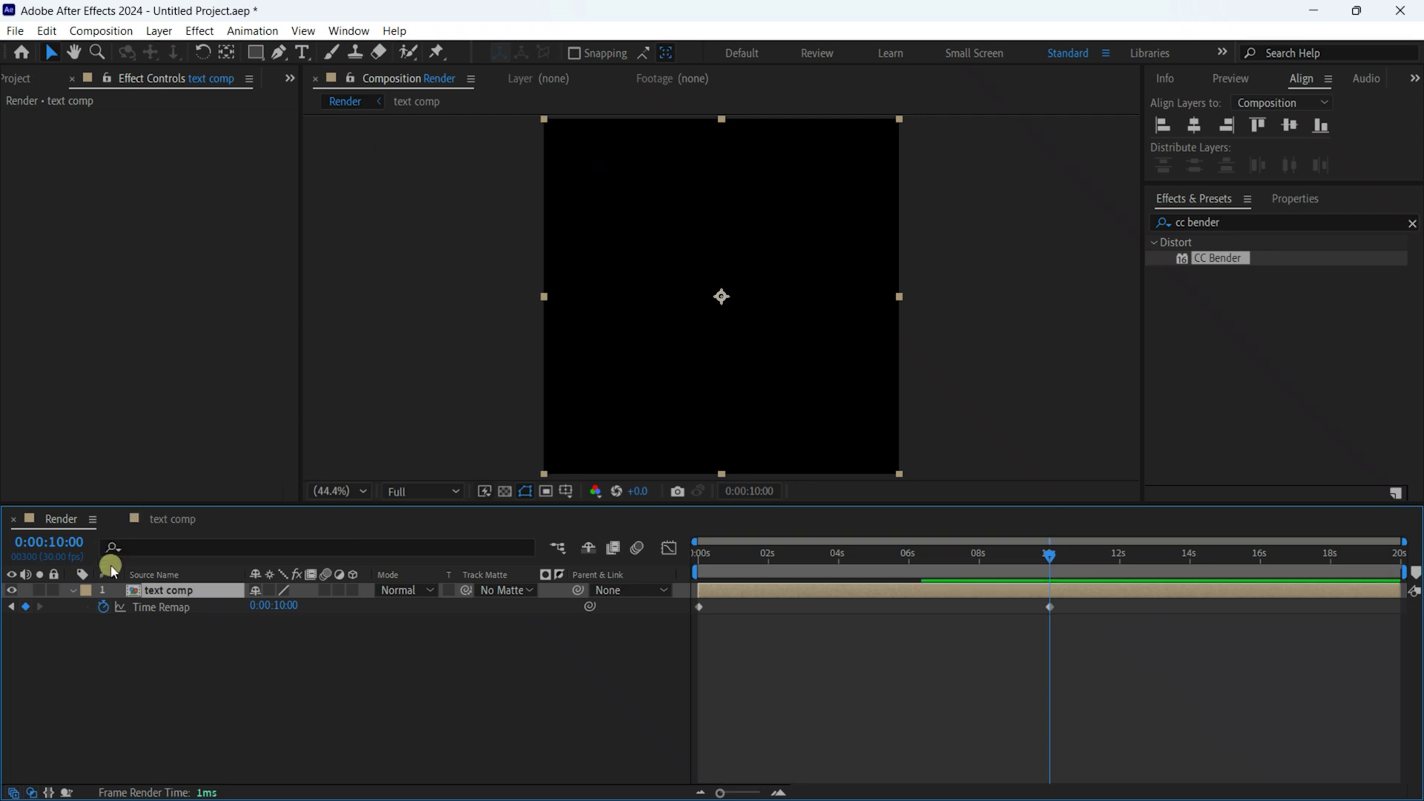
alt+click(104, 607)
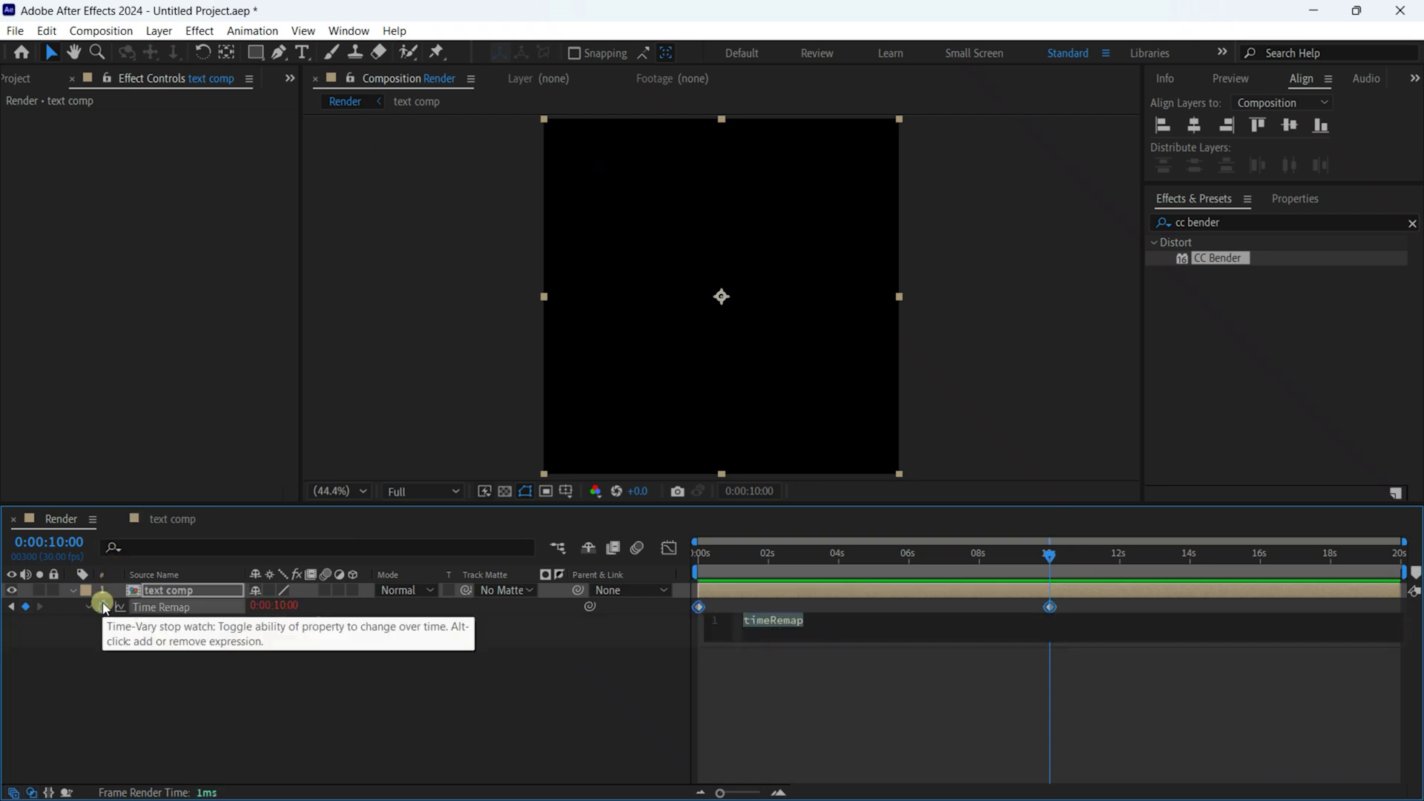
key(BackSpace)
text(loopOut()
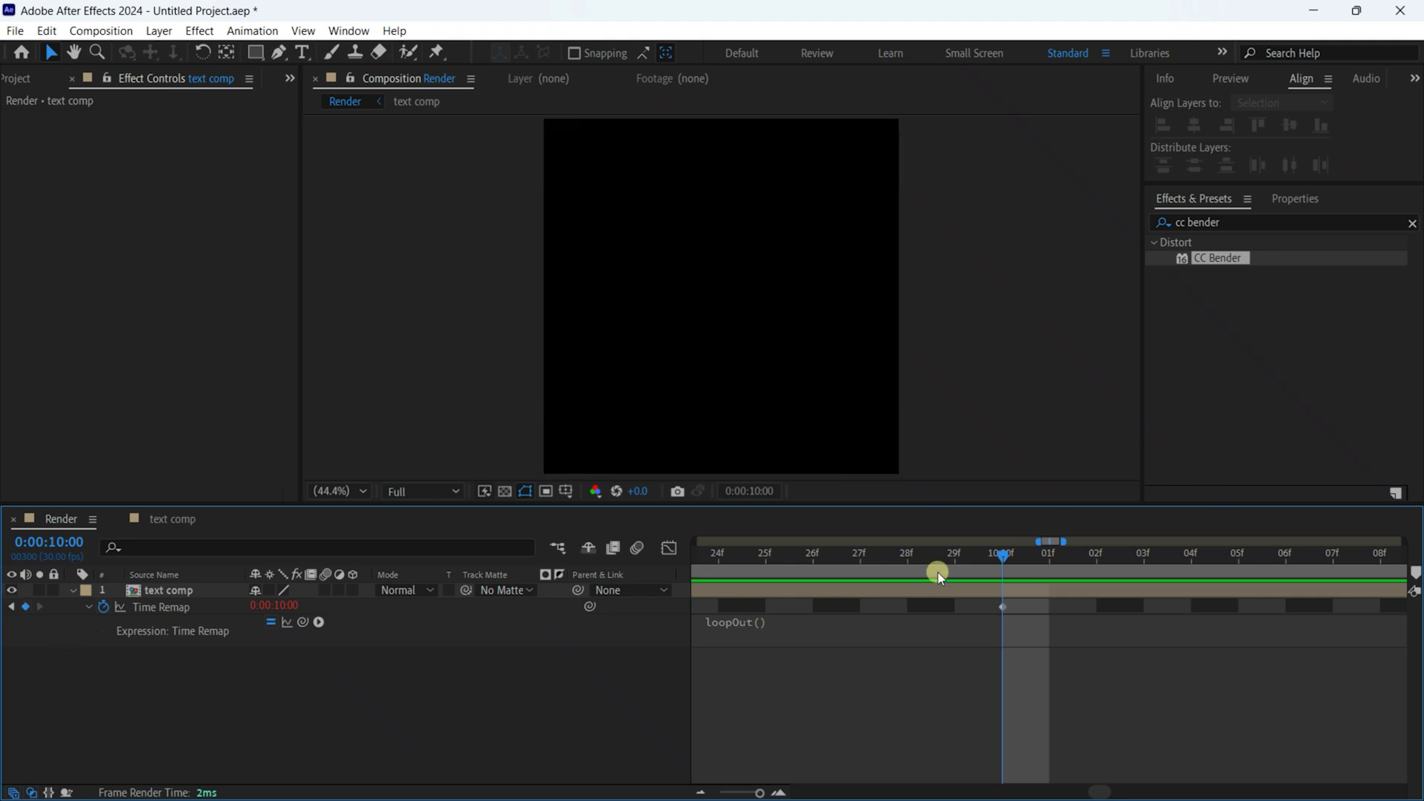
Add a Time Remap keyframe at 9:29, then scrub the full timeline to check the loop.
drag(1004, 552, 955, 553)
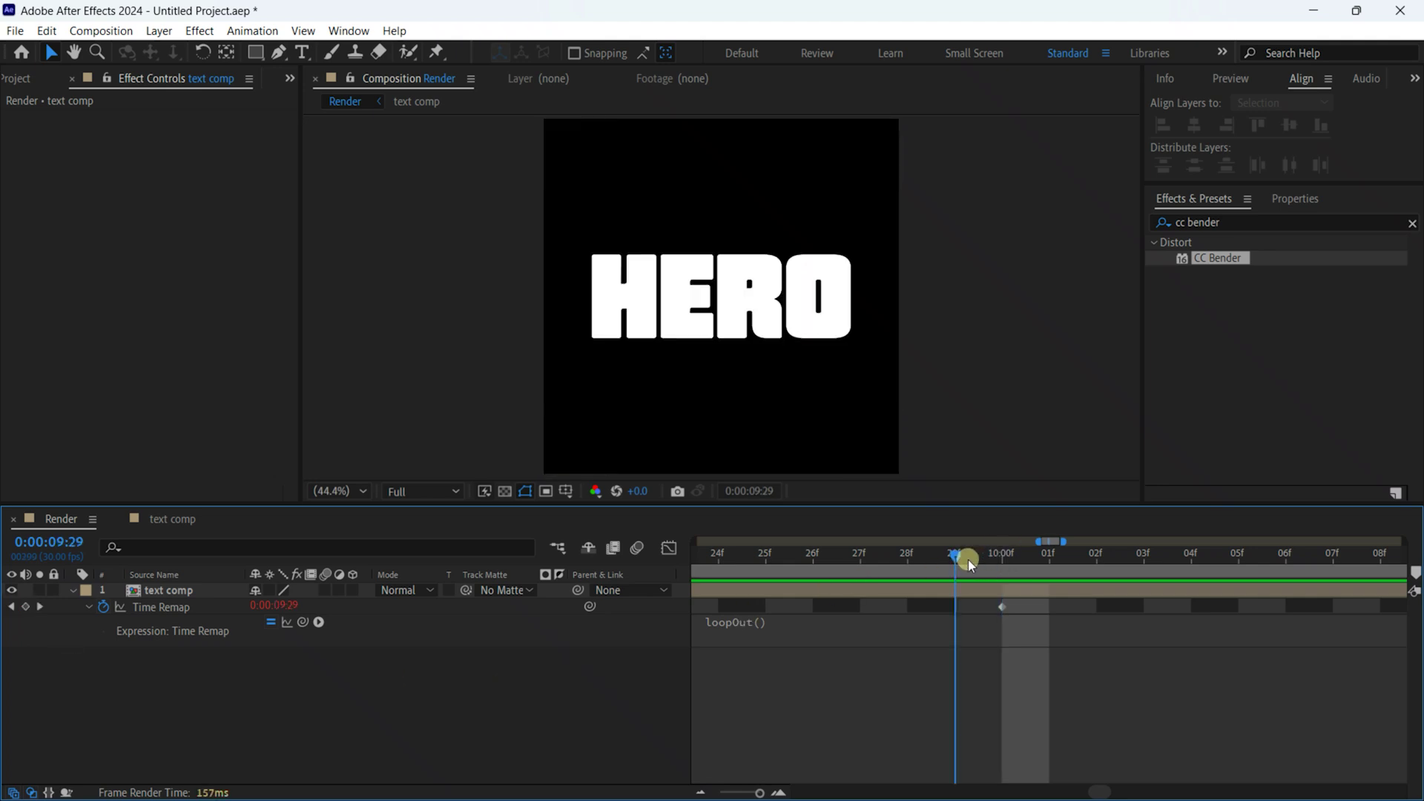
click(26, 608)
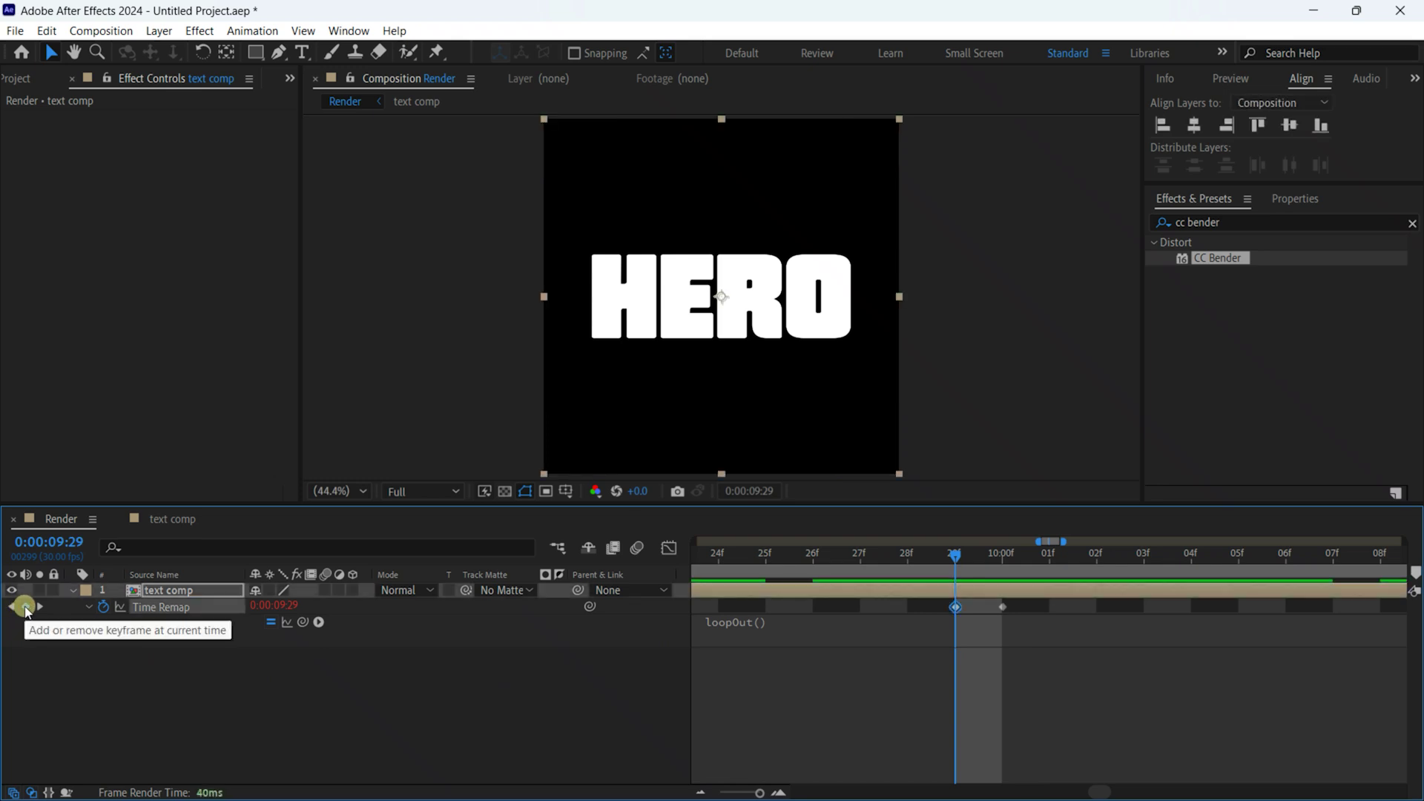
click(1004, 609)
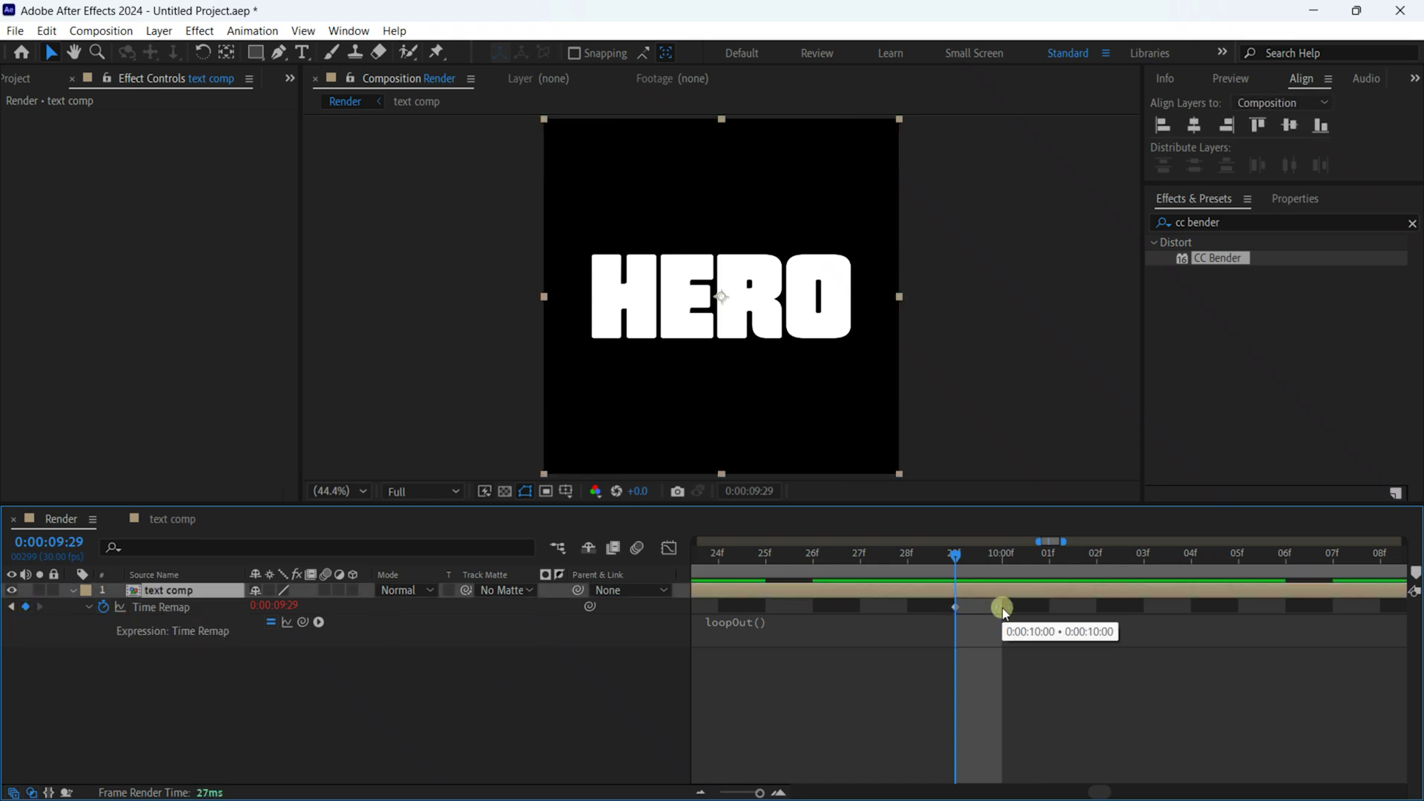
key(semicolon)
mouse_move(689, 556)
mouse_down()
mouse_move(1072, 559)
mouse_move(944, 595)
mouse_up()
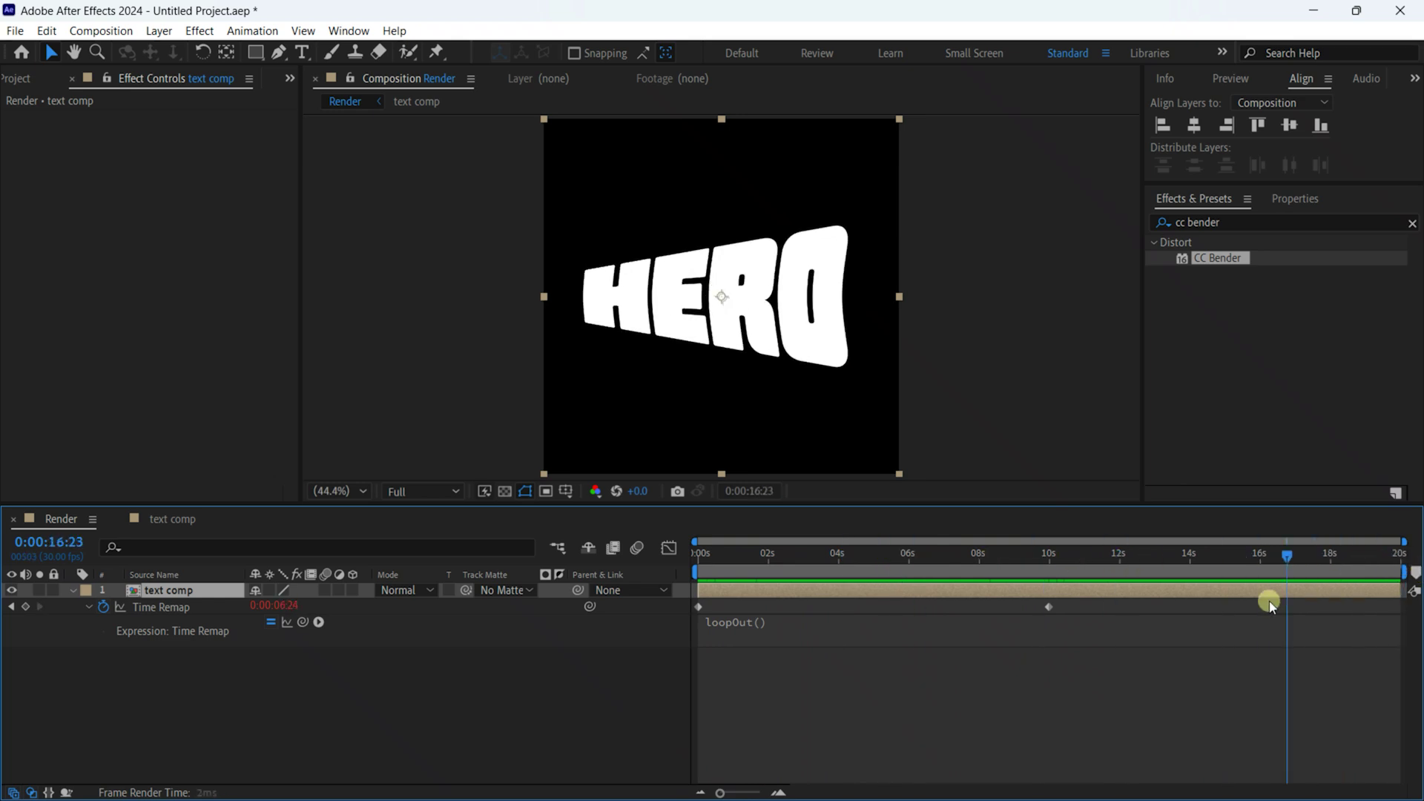
key(Home)
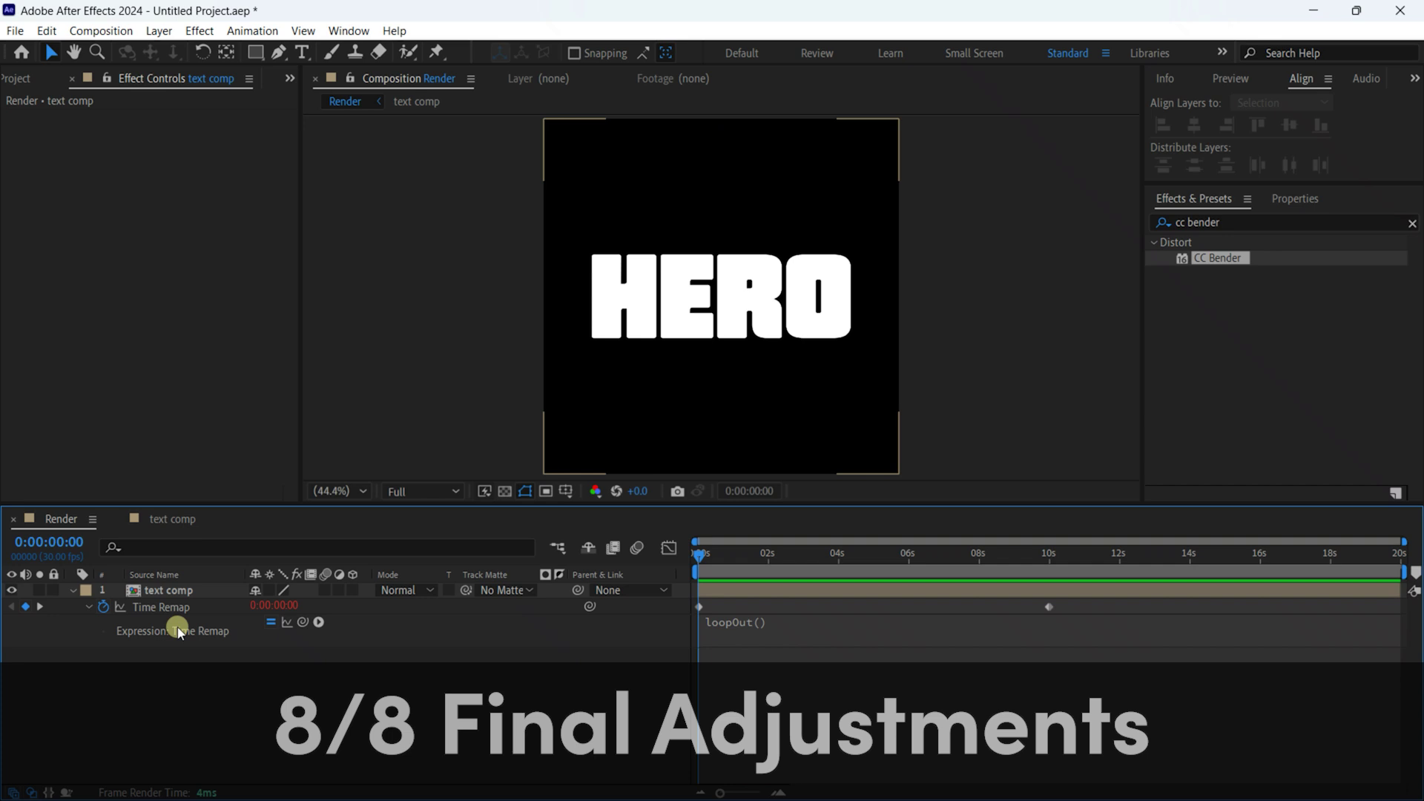
Give the HERO text inside text comp a 4 px black stroke outline.
click(170, 519)
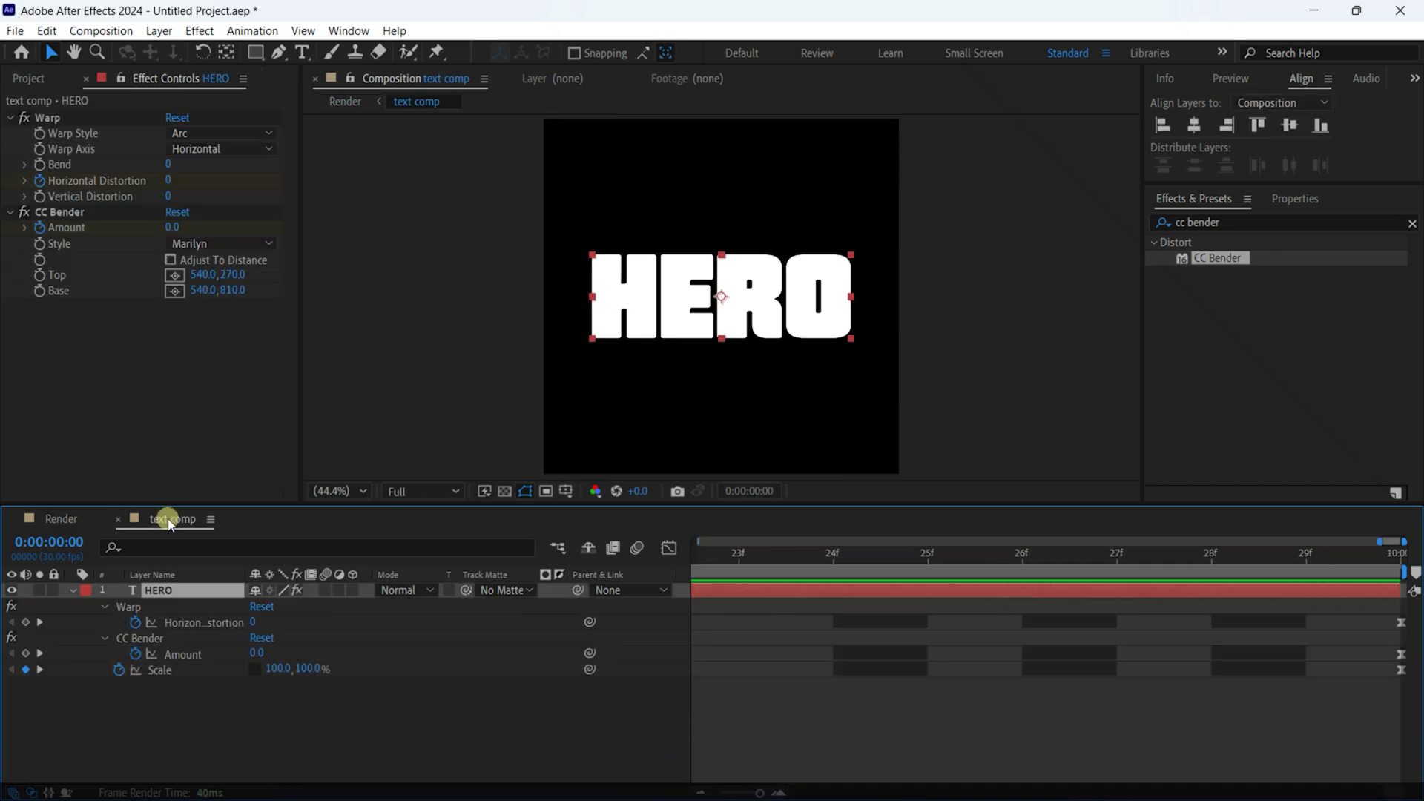
double_click(160, 592)
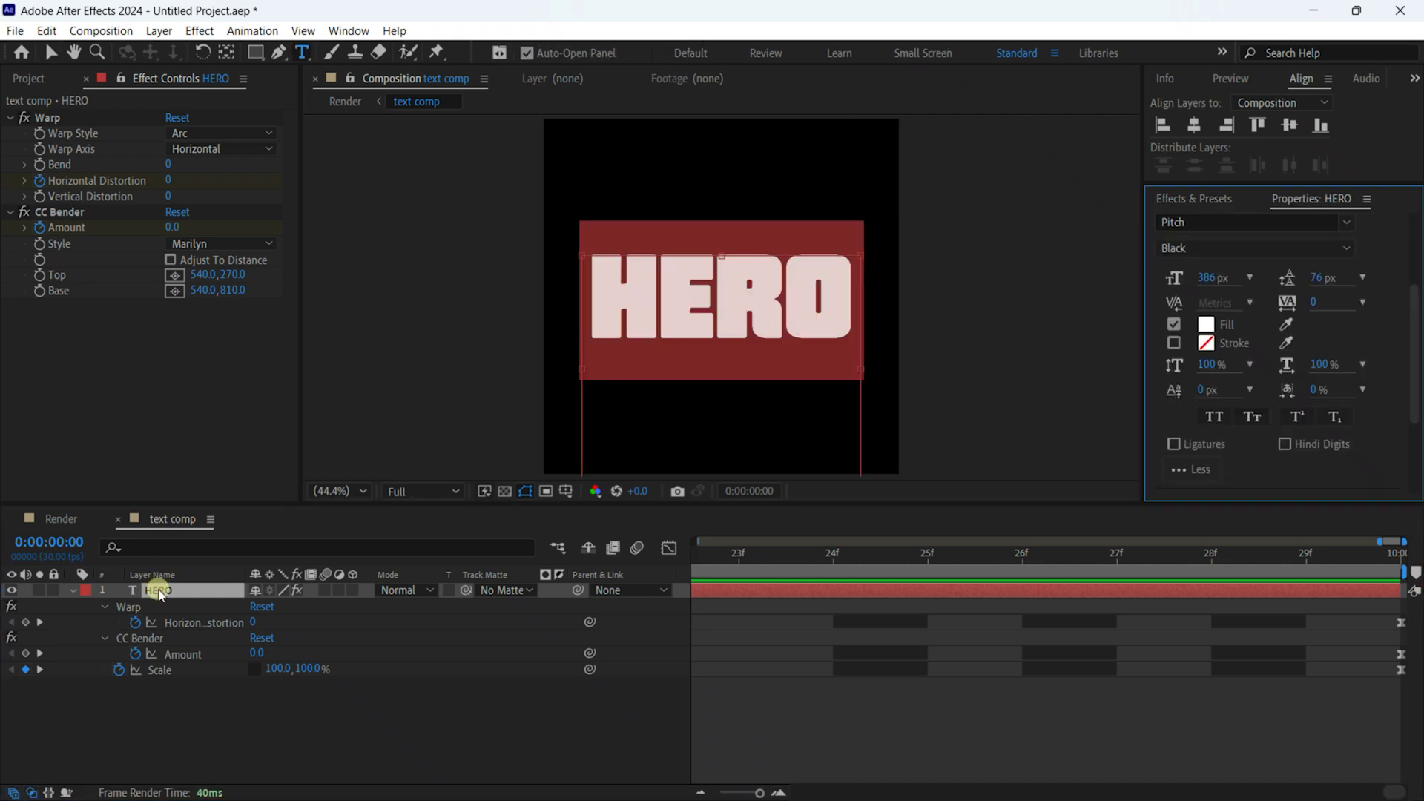
click(1174, 344)
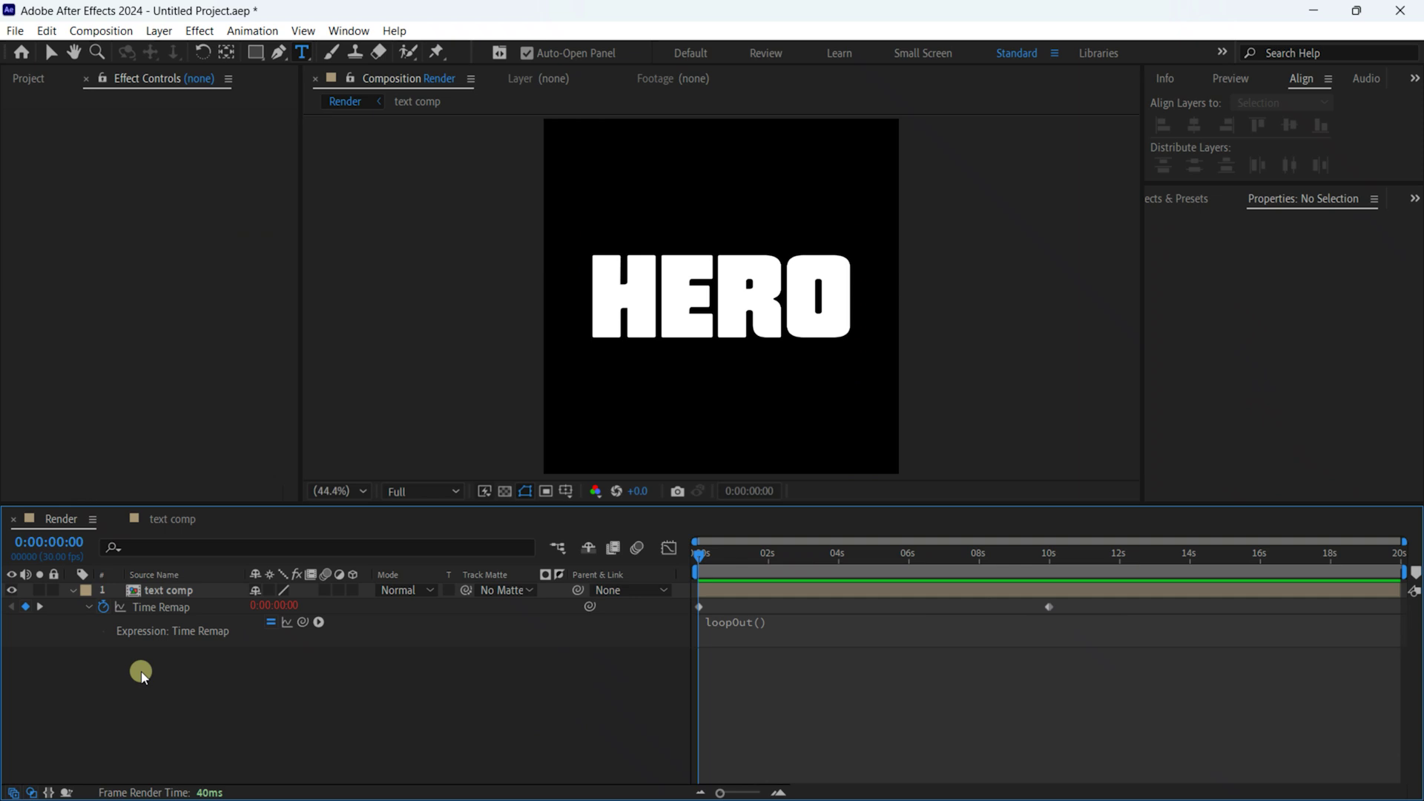
Add a pale yellow full-size solid layer beneath text comp in Render.
right_click(141, 674)
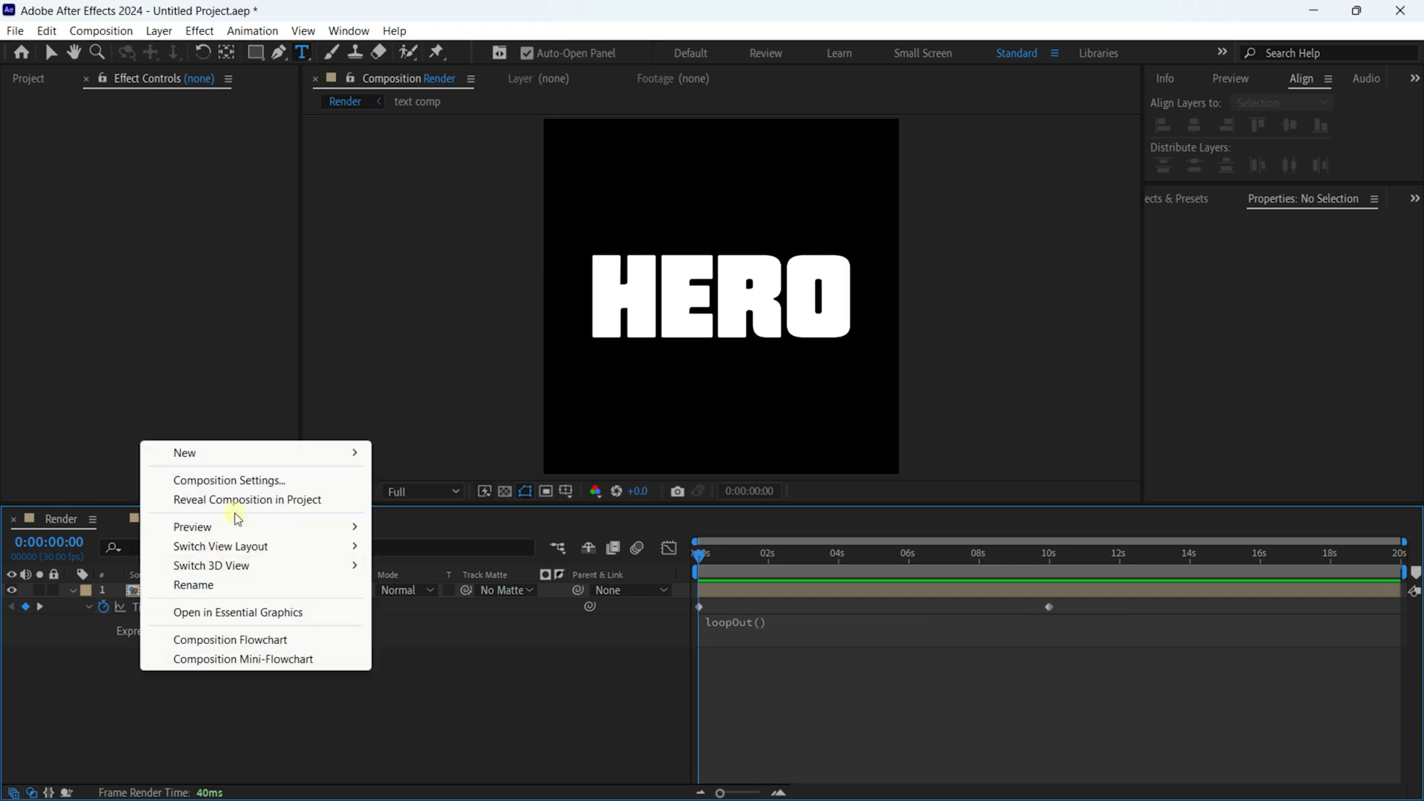
mouse_move(256, 454)
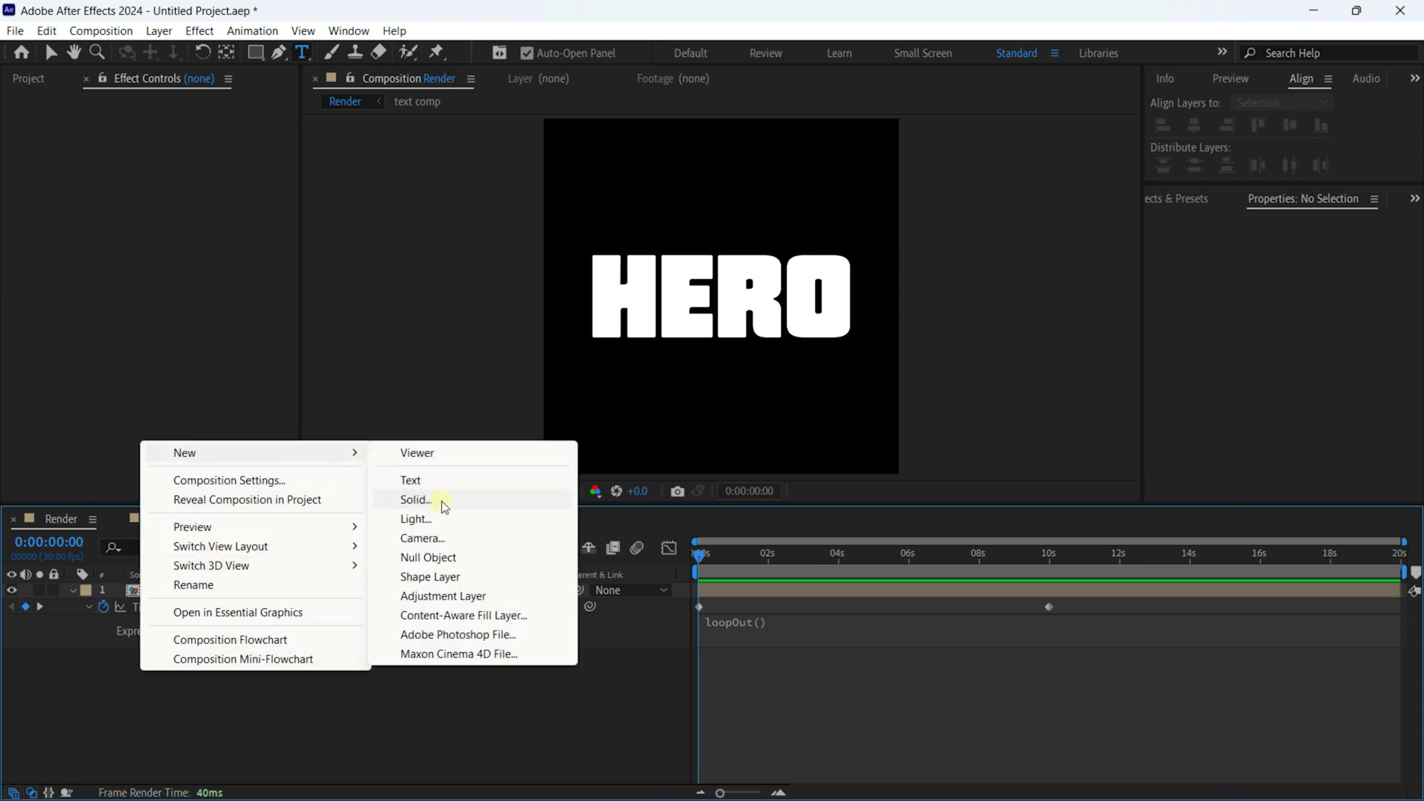
click(415, 500)
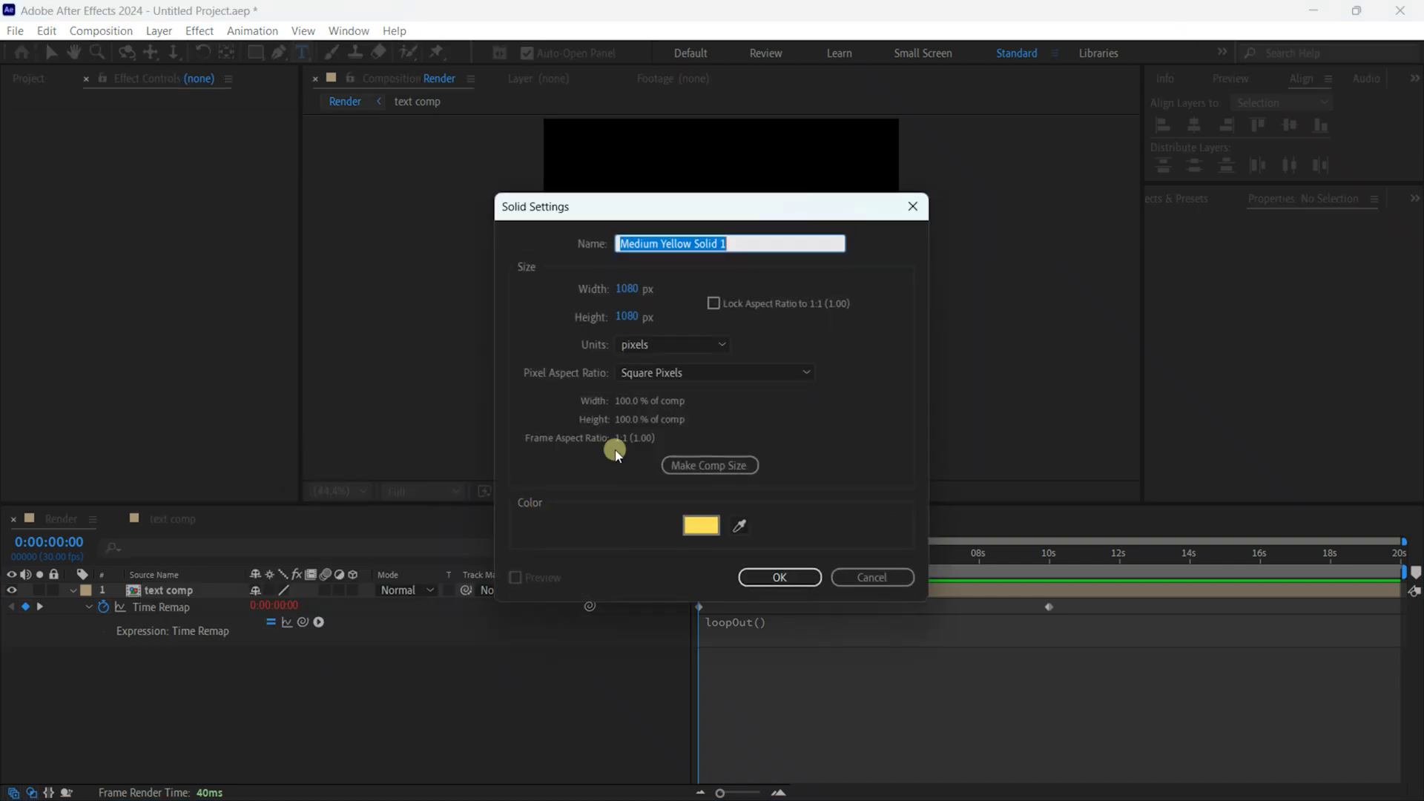
triple_click(751, 242)
click(701, 524)
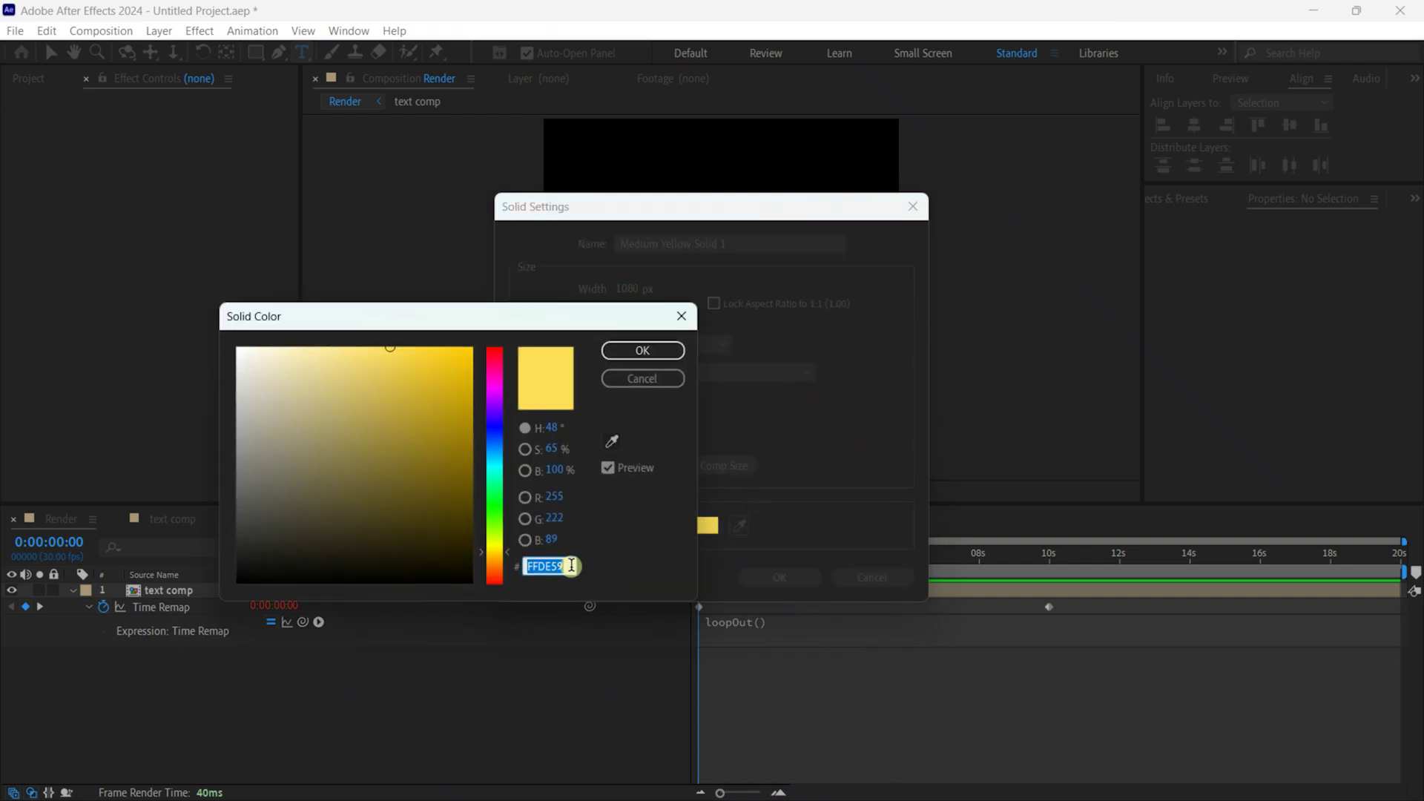
click(642, 350)
click(767, 578)
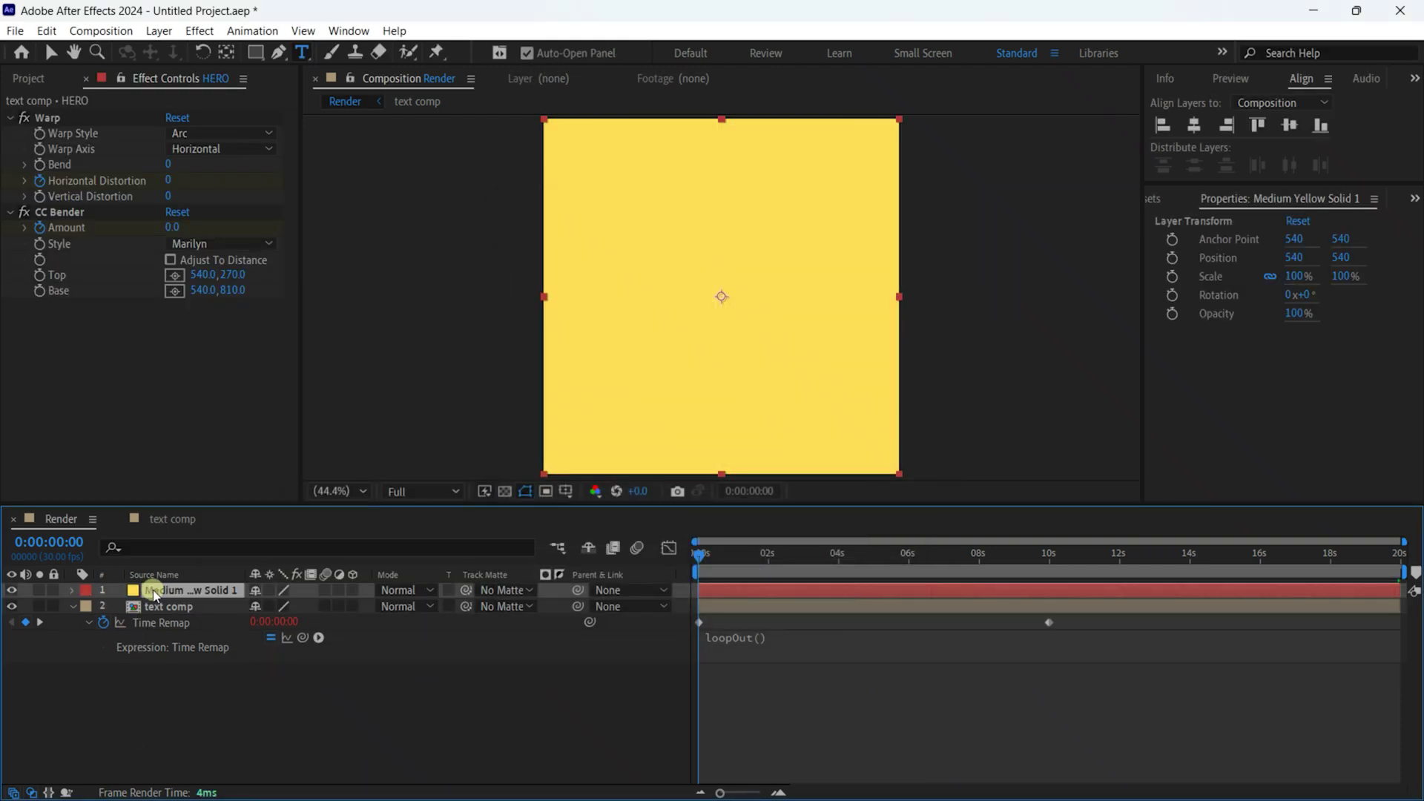
click(156, 590)
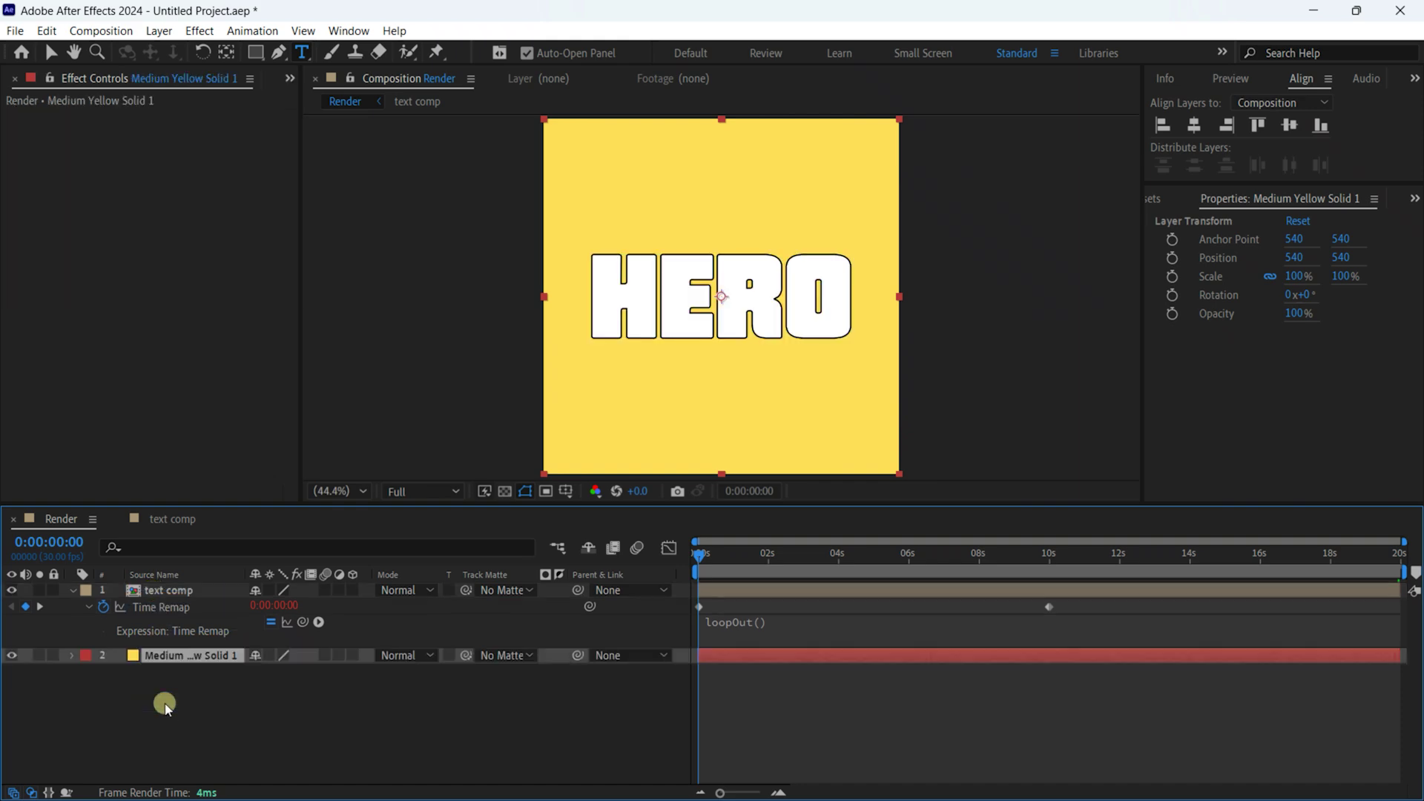